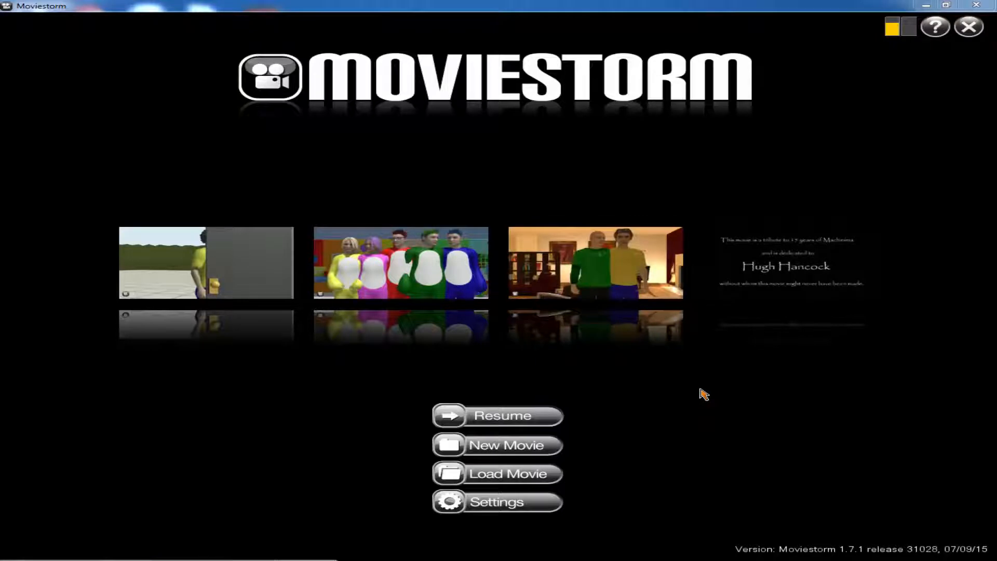
Step: Create a new movie from the Empty Movie template
click(546, 445)
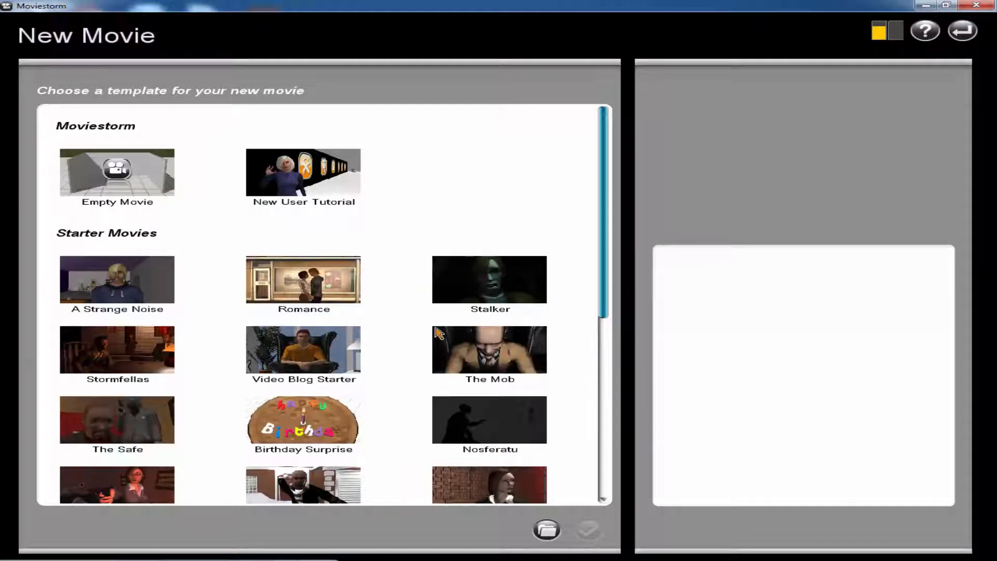
click(115, 205)
click(589, 530)
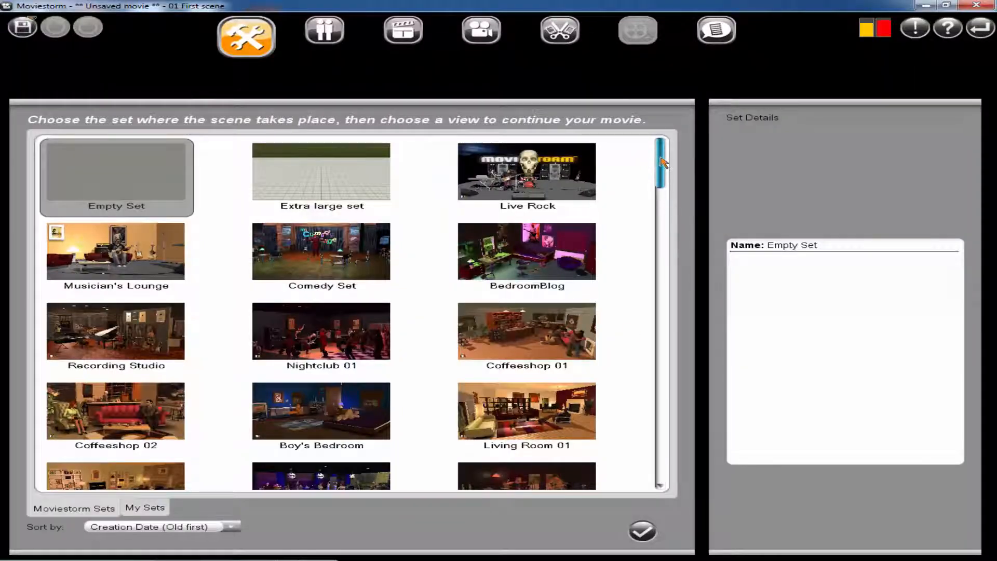
Step: Choose the Sci-fi Spaceship 01 set for the first scene and dismiss the Set Workshop View introduction
drag(664, 162, 662, 187)
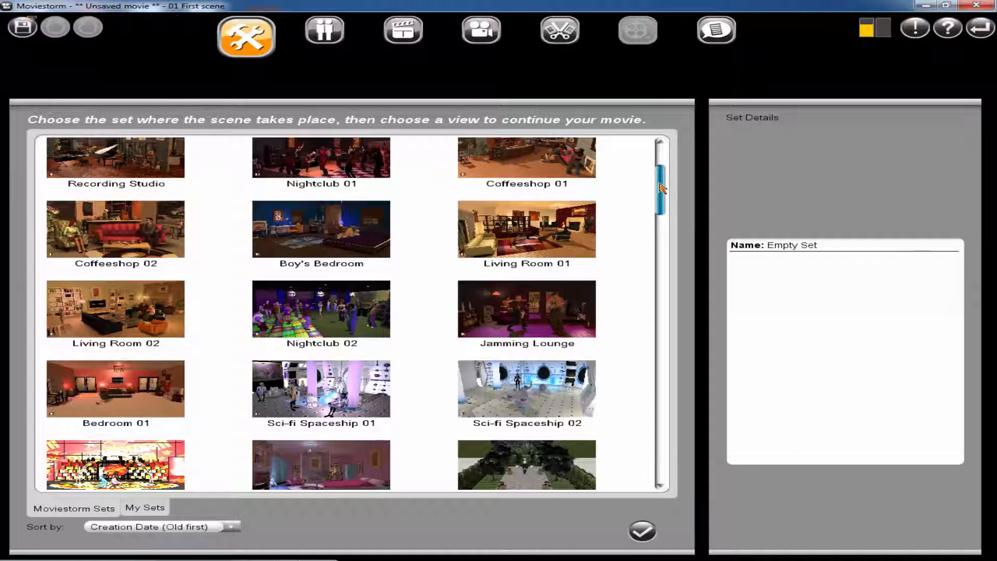
click(337, 387)
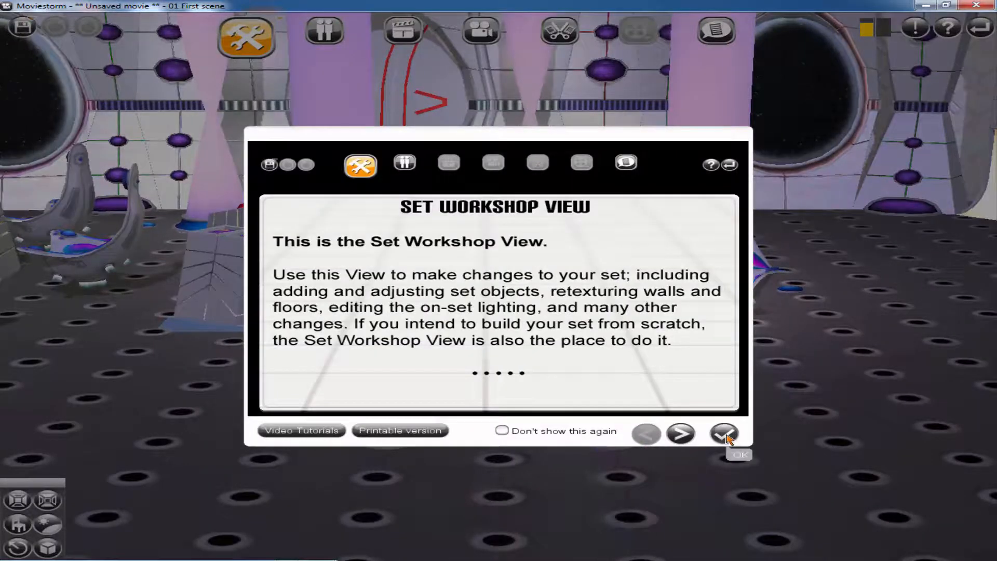
click(725, 434)
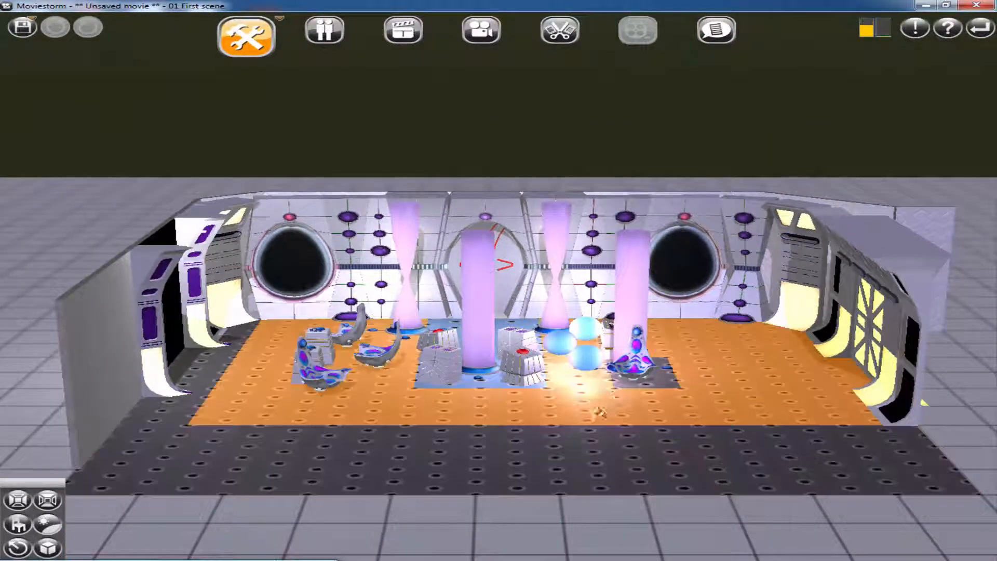
Step: Examine the spaceship set from several angles and inspect the customization options of the starscreen wall right of the door
right_drag(651, 396, 669, 410)
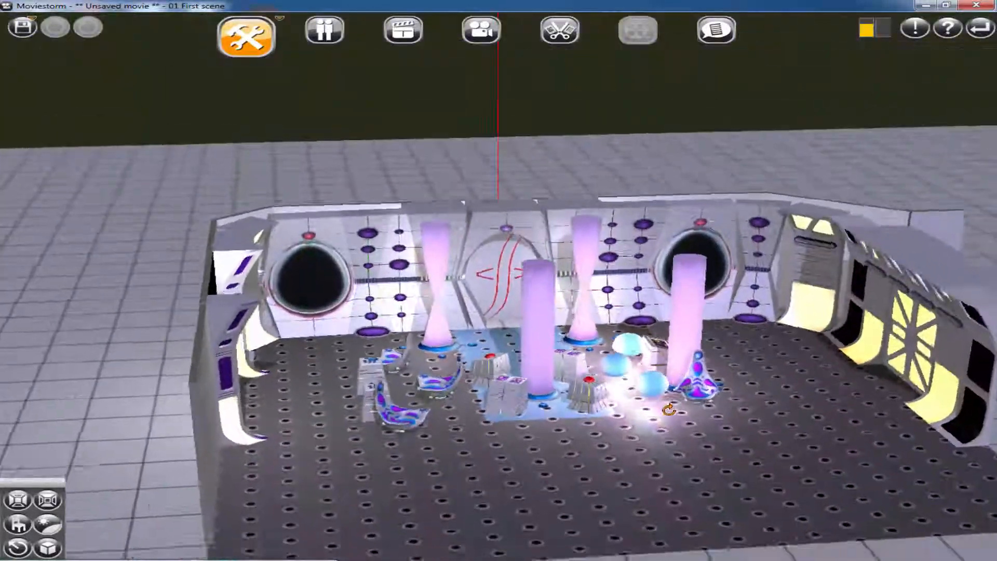
right_drag(606, 388, 606, 388)
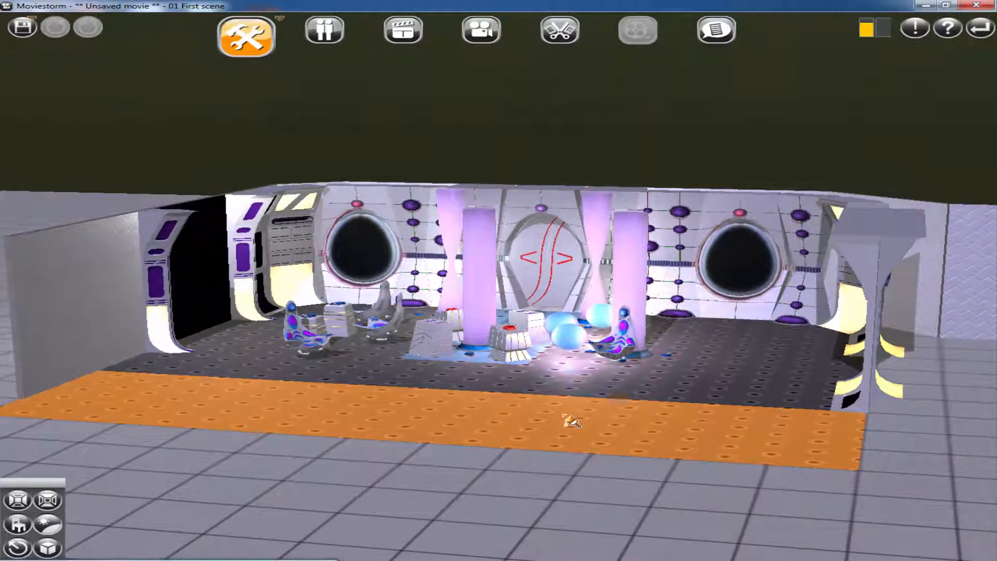
right_drag(537, 383, 547, 422)
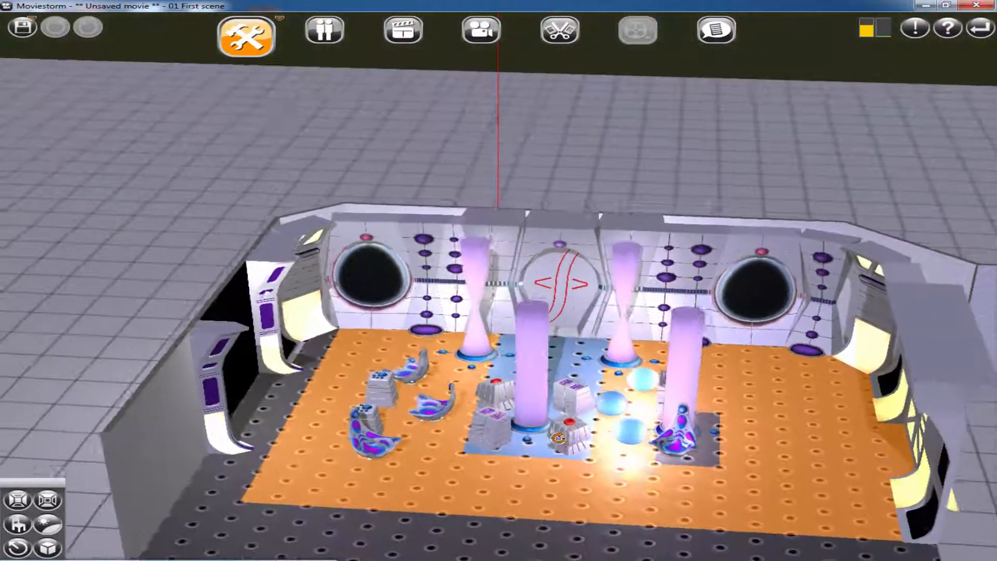
scroll(557, 438, down, 6)
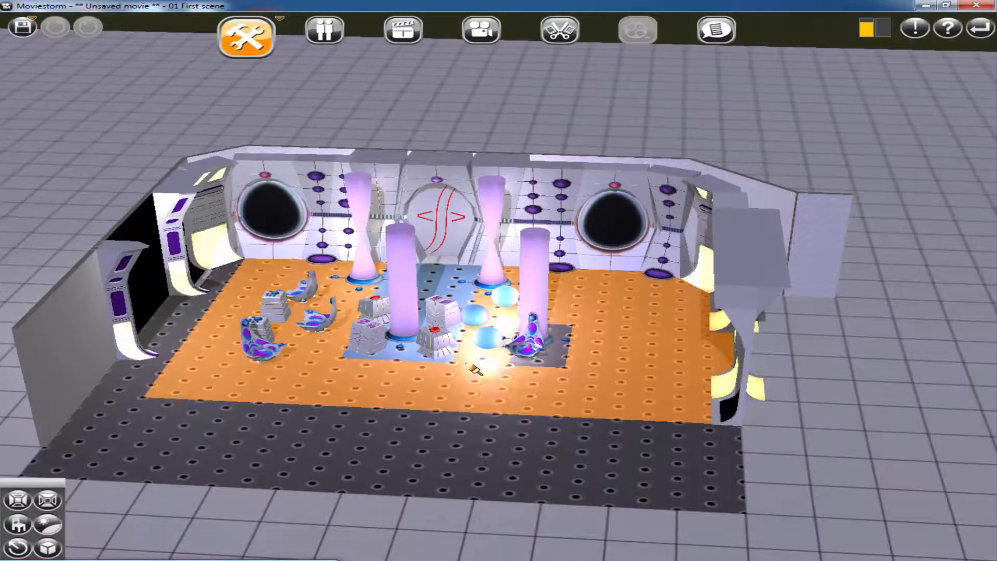
right_drag(467, 364, 473, 341)
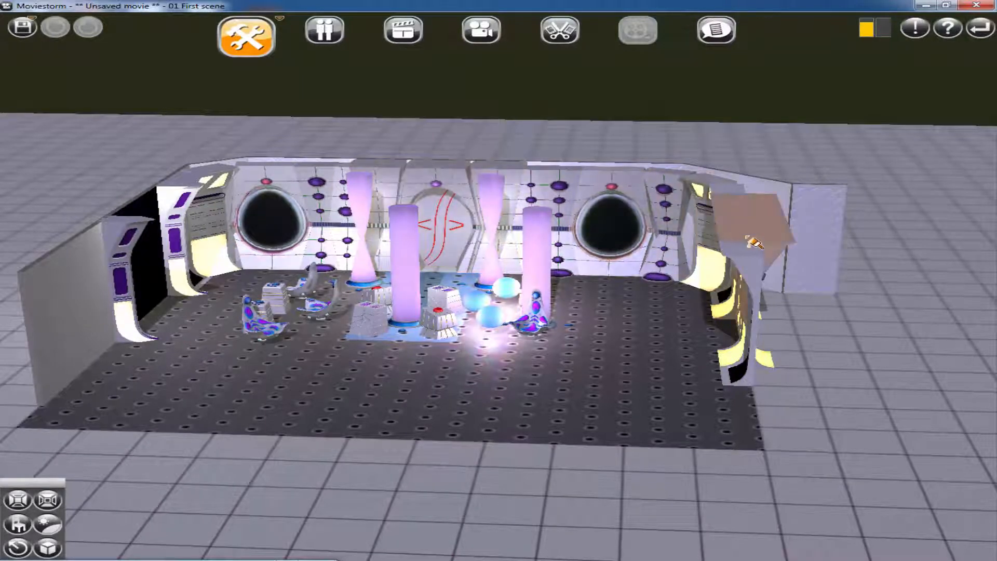
right_drag(625, 336, 512, 332)
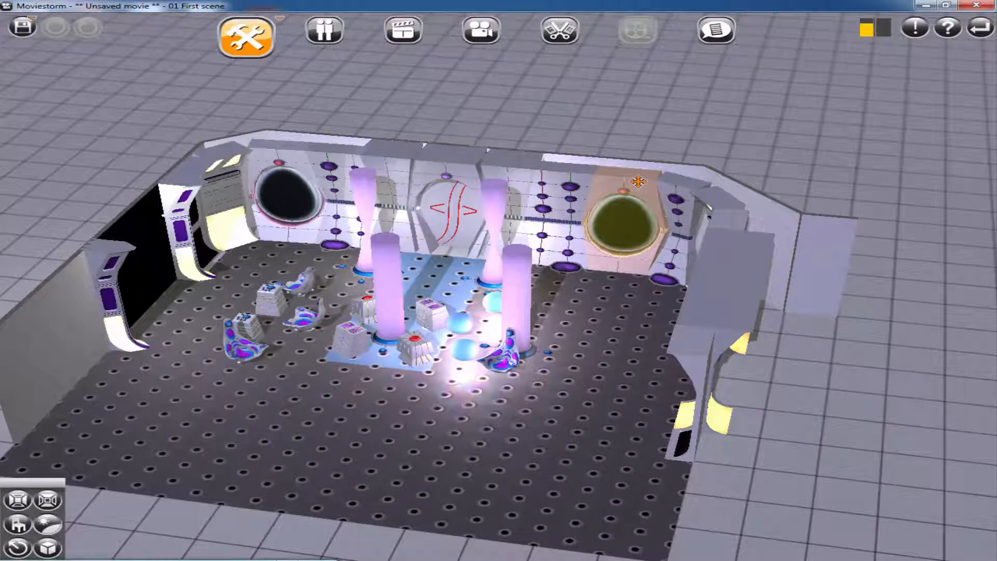
click(638, 182)
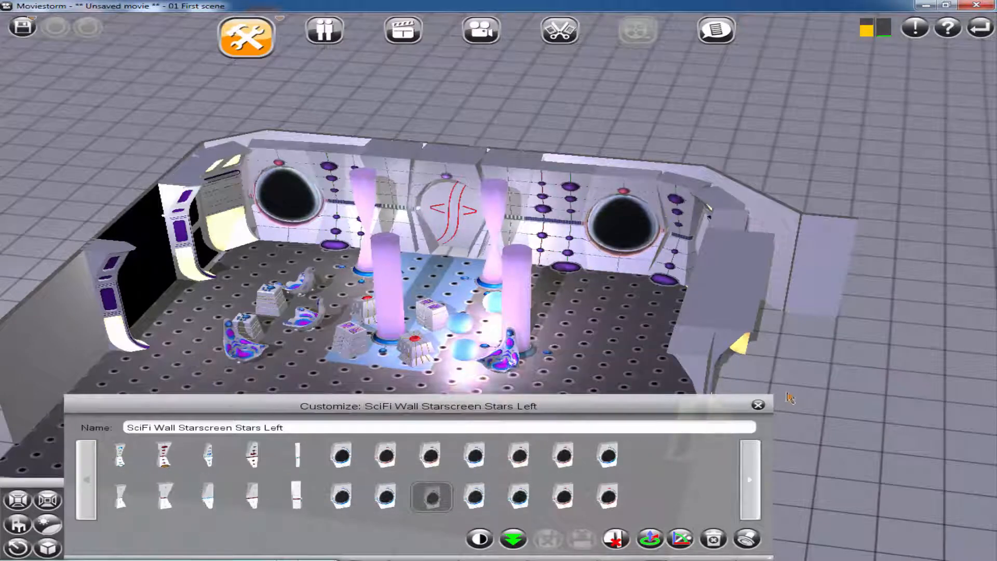
click(758, 405)
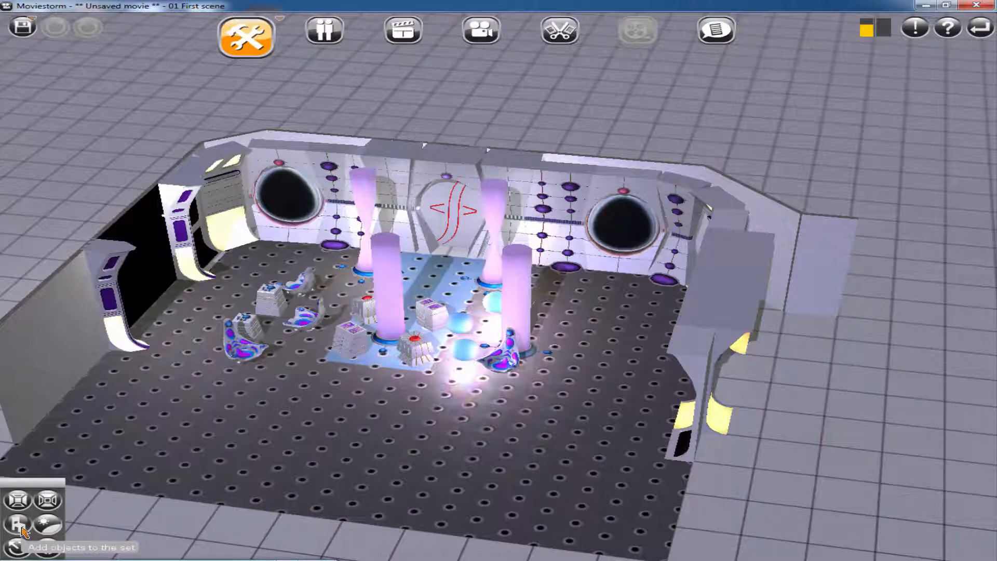
Step: Add a blue-rimmed starscreen wall section from the object library to the spaceship set
click(19, 525)
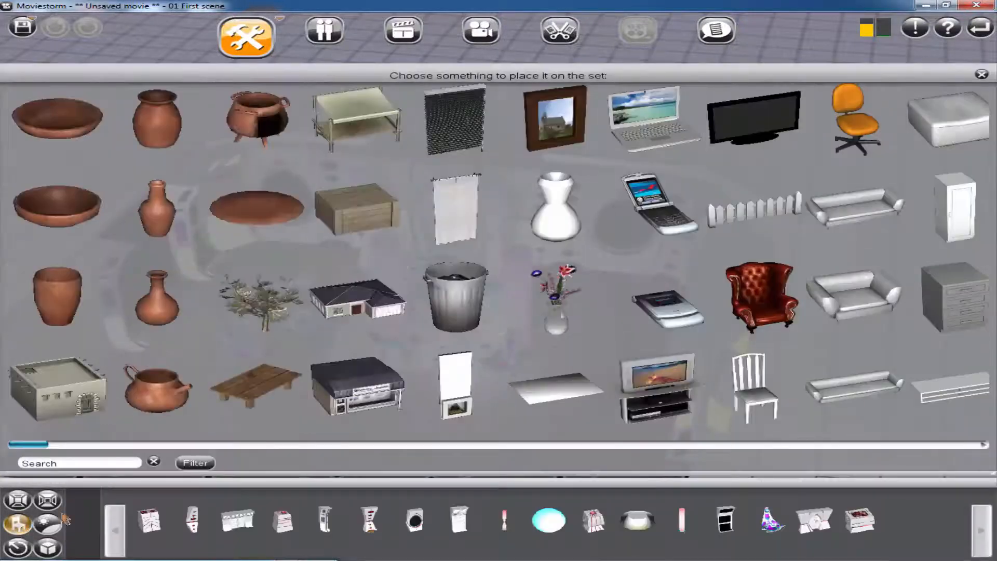
drag(31, 444, 787, 453)
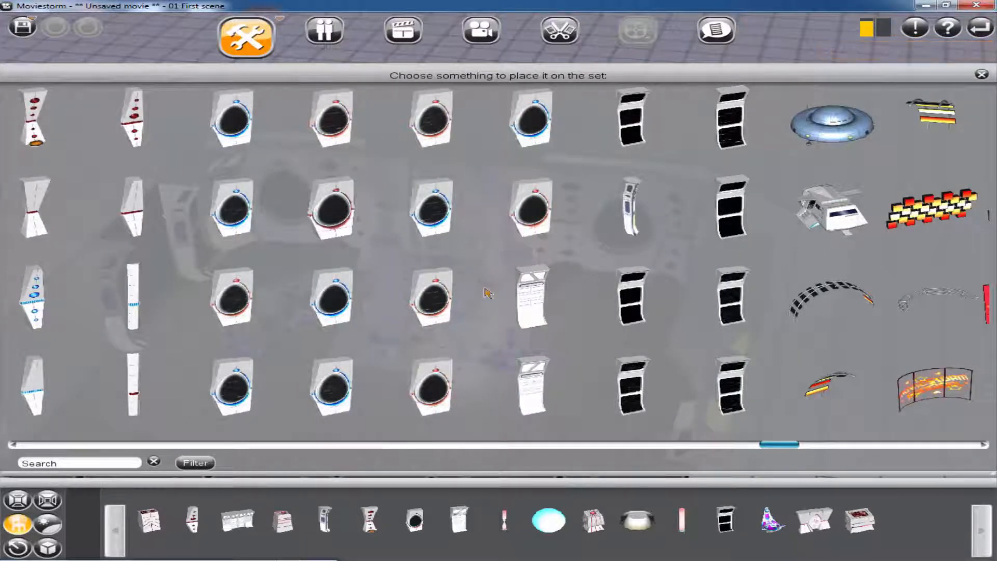
click(345, 306)
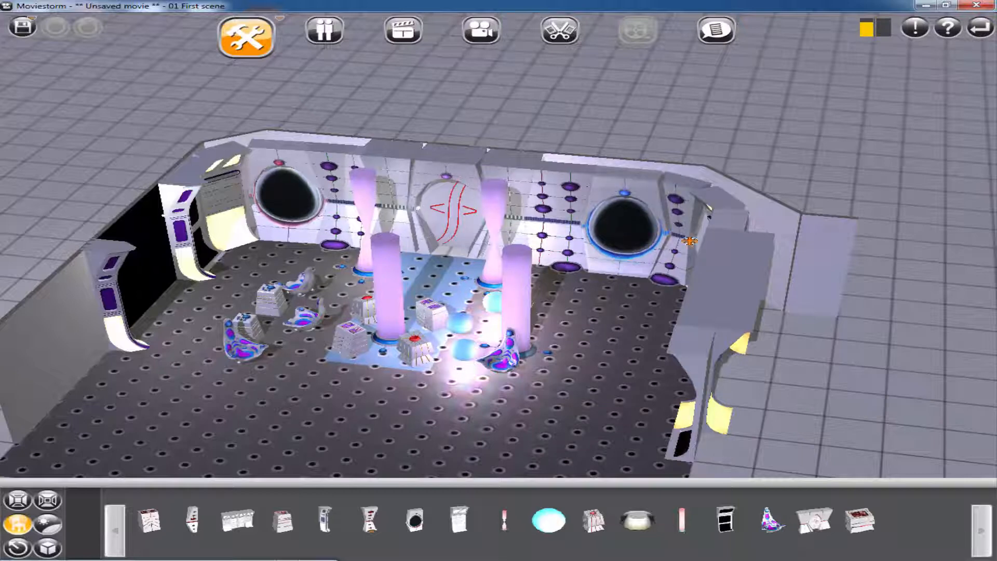
click(826, 144)
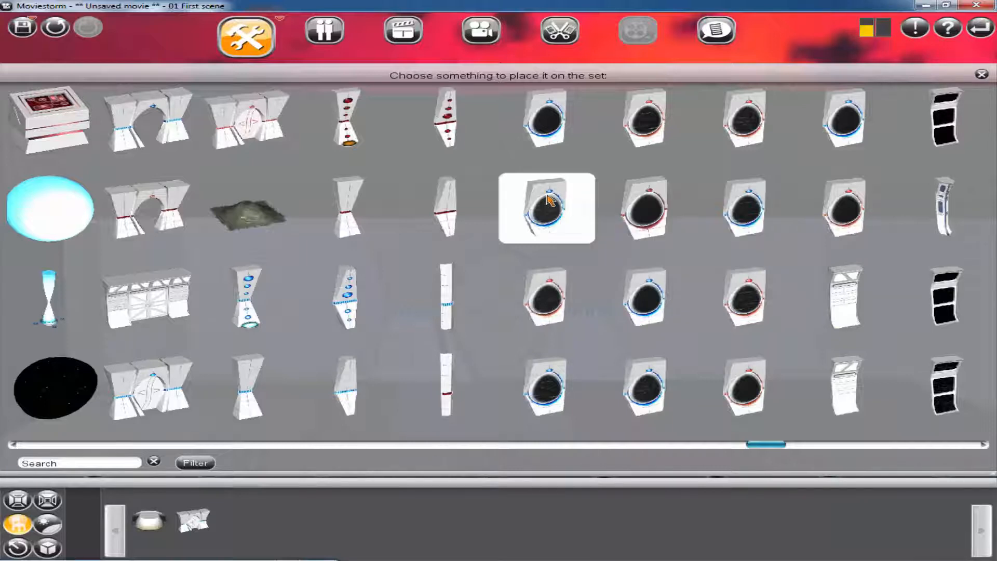
Step: Place a SciFi Wall Starscreen Stars Left Fast section left of the back door and a copy of it on the door's right side
click(549, 200)
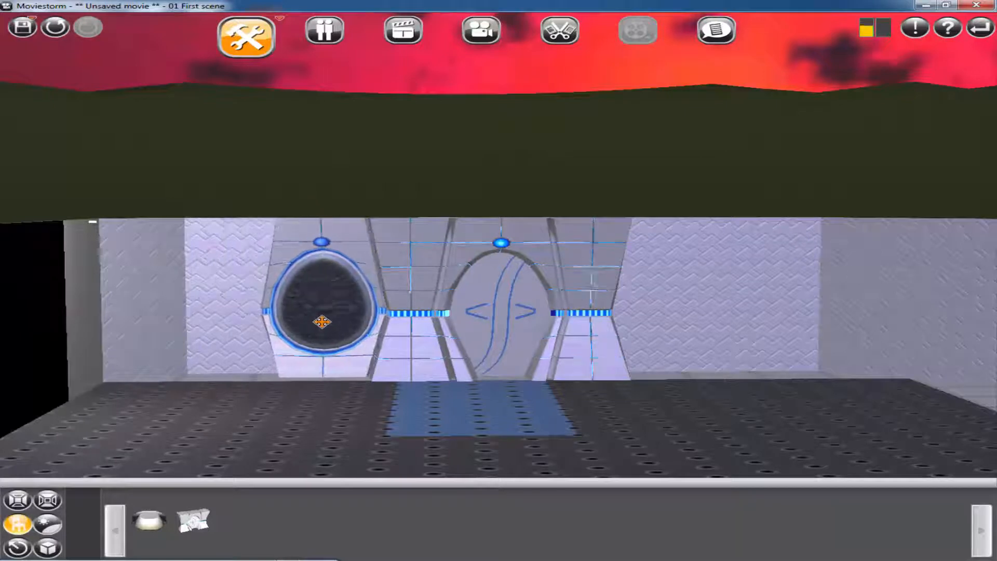
click(321, 322)
click(498, 480)
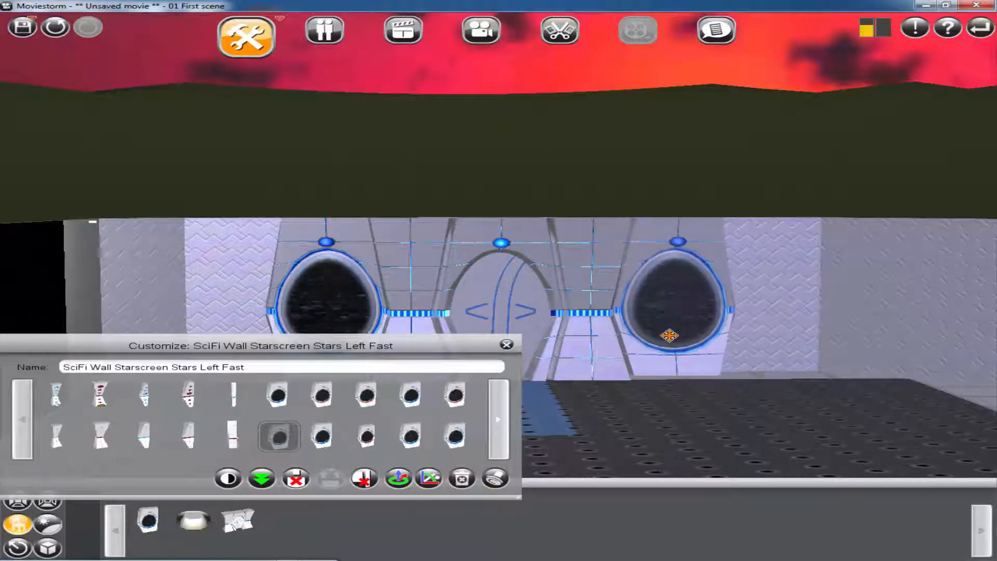
click(665, 334)
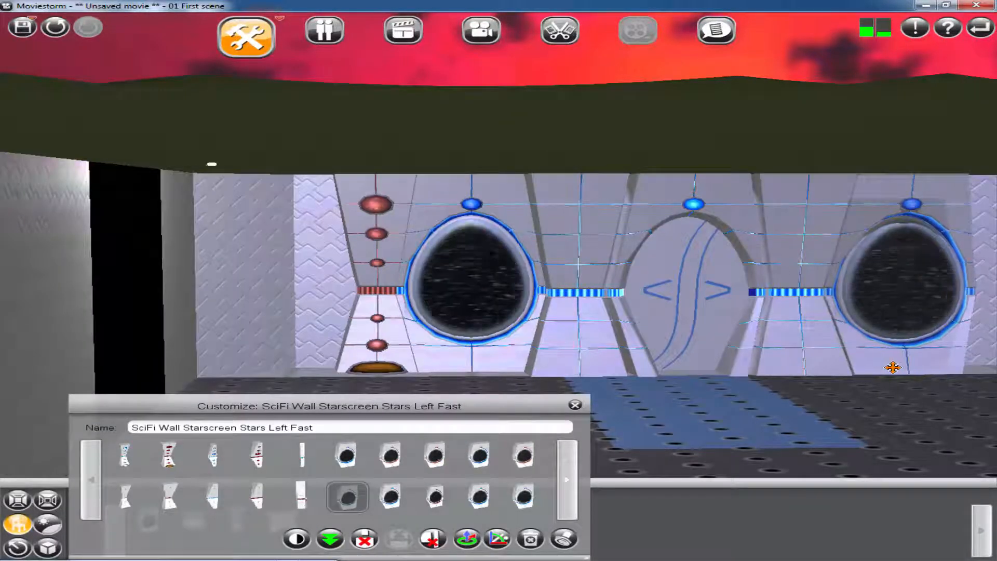
mouse_move(892, 367)
mouse_down()
mouse_move(895, 412)
mouse_move(893, 367)
mouse_up()
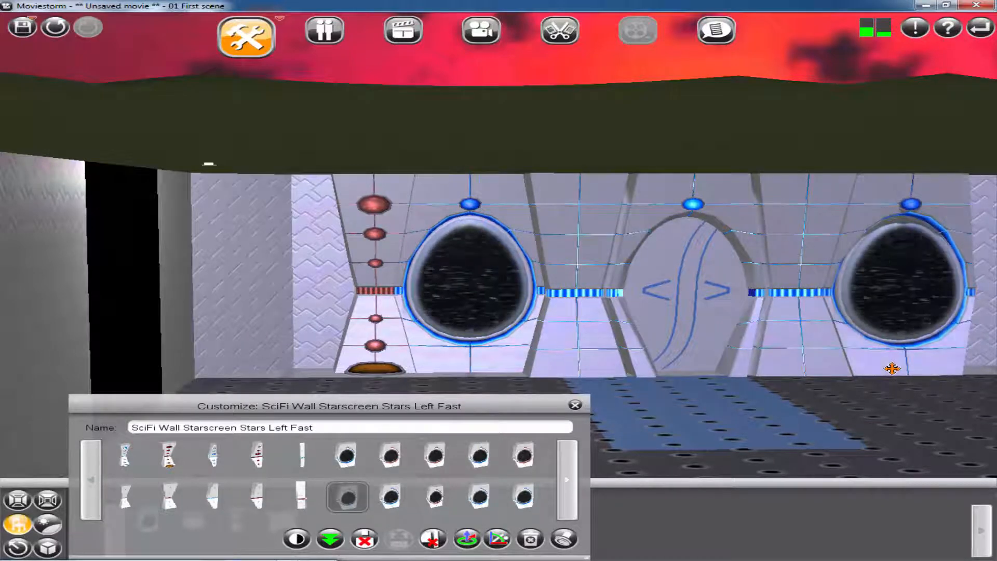
Step: Clone the wall panel with red orbs and place the copy against the outer edge of the right starscreen
drag(918, 403, 649, 371)
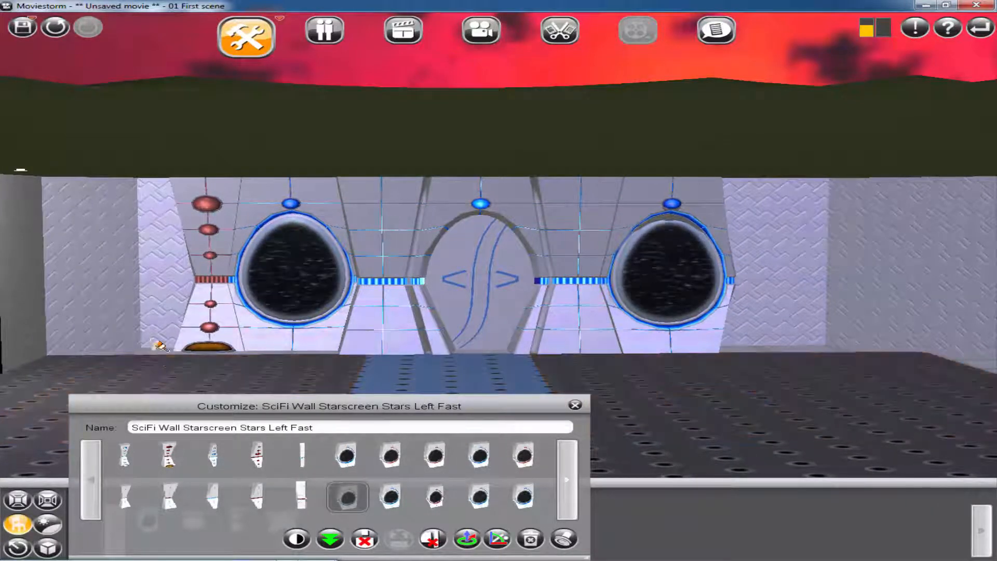
click(565, 539)
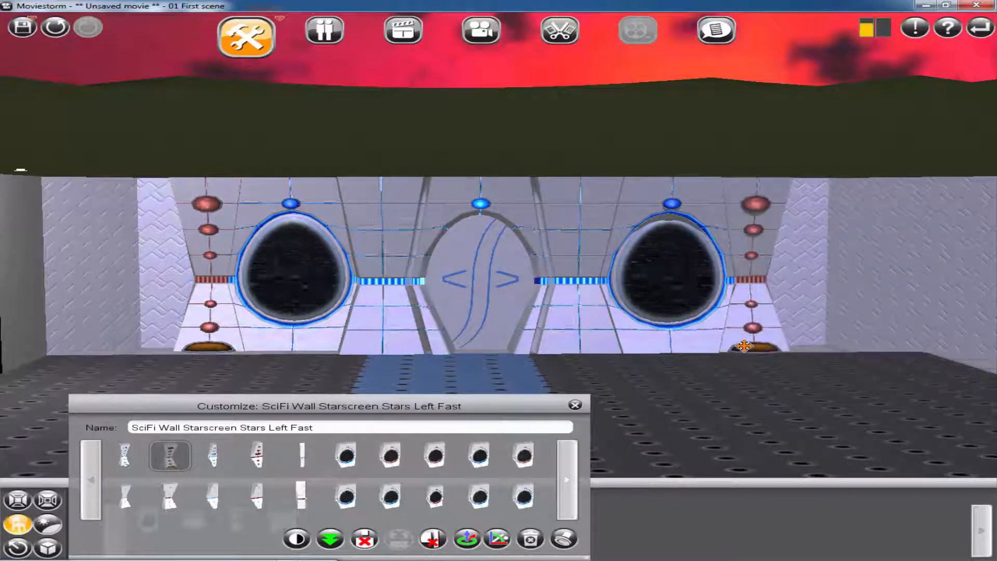
click(744, 346)
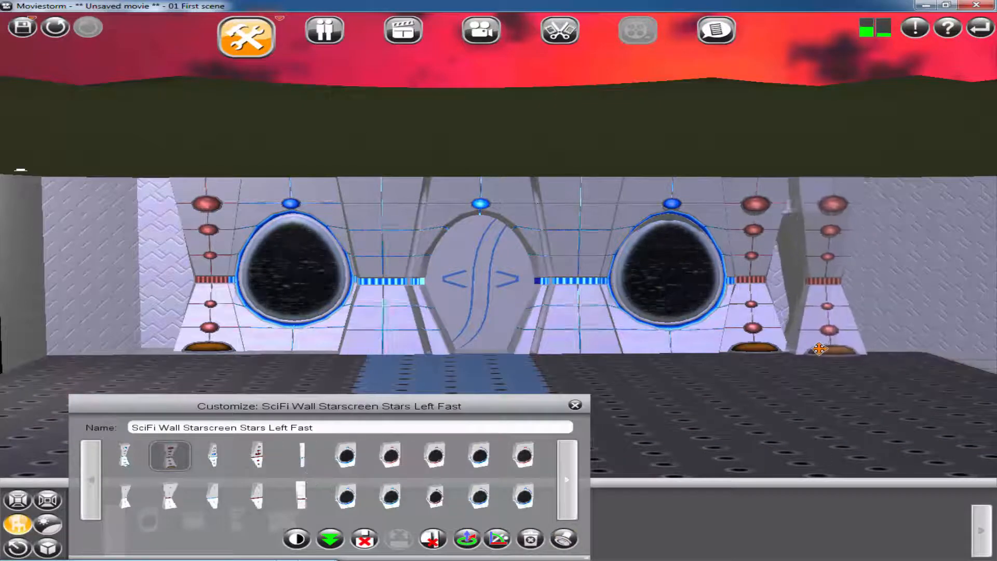
Step: Switch the extra panel to the tapered red-orb variant, fit it at the back wall's right end, and place a copy at the left end
click(259, 457)
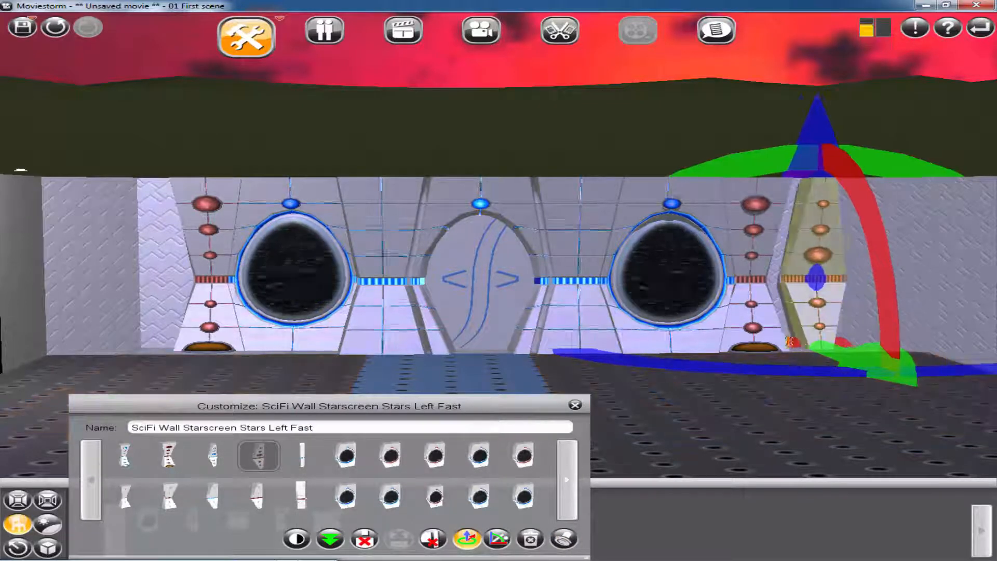
drag(767, 343, 771, 344)
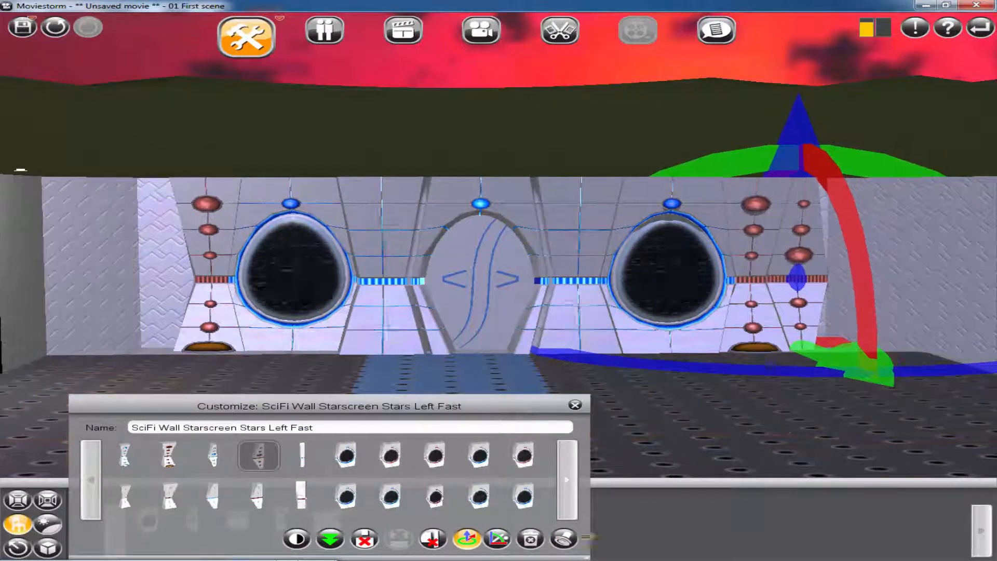
click(163, 337)
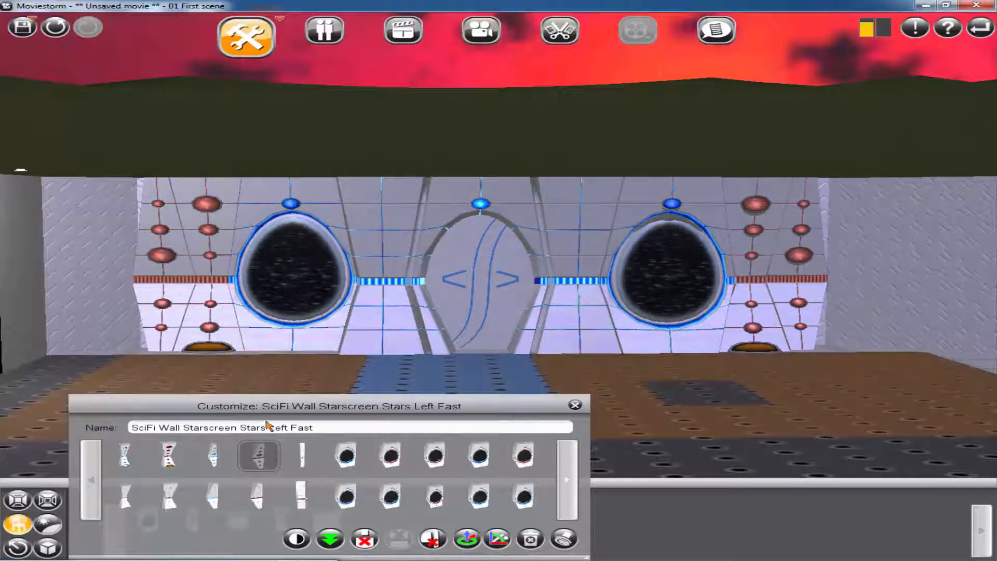
click(302, 500)
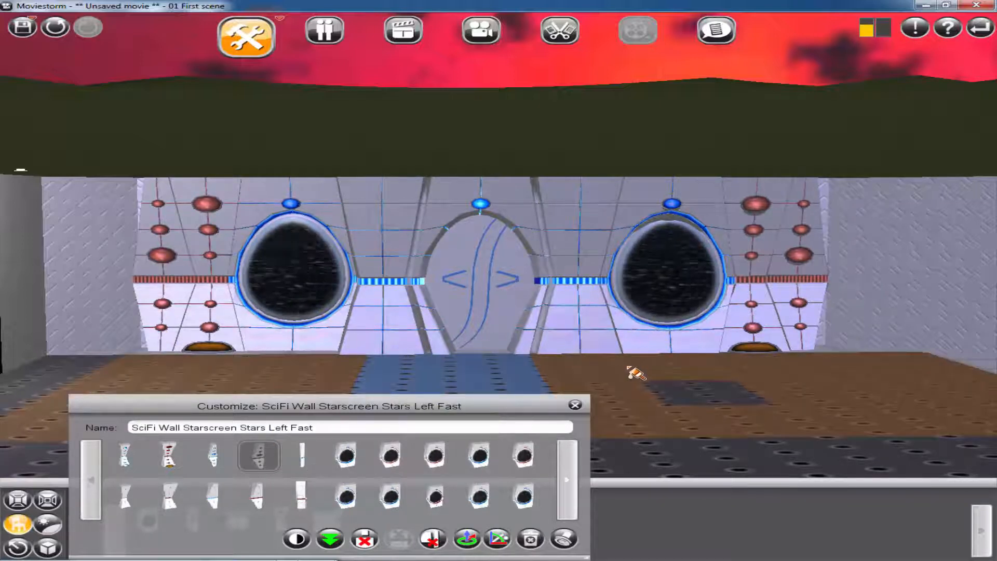
Step: Place SciFi Door 02 from the object library to the right of the back wall
drag(634, 420, 419, 340)
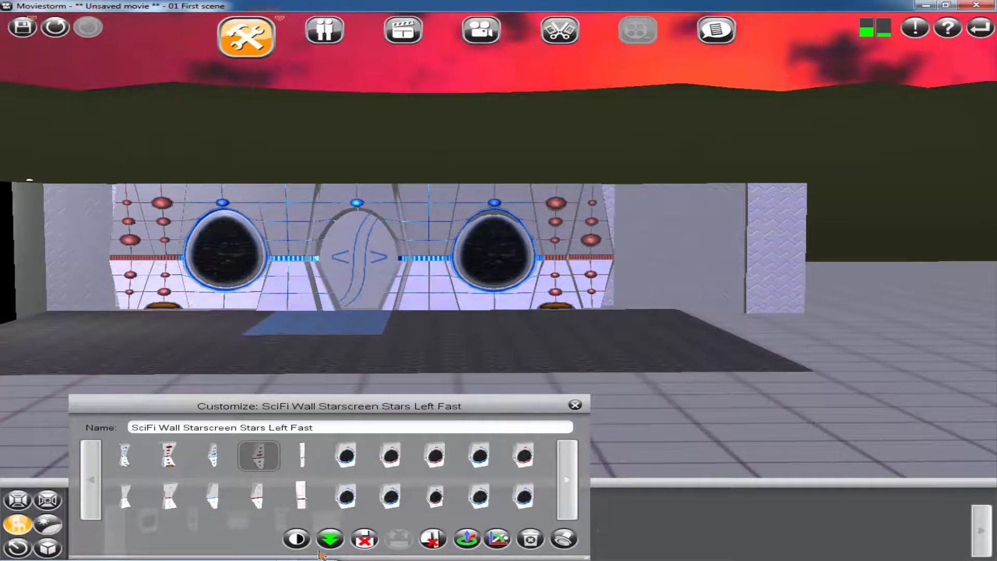
click(19, 526)
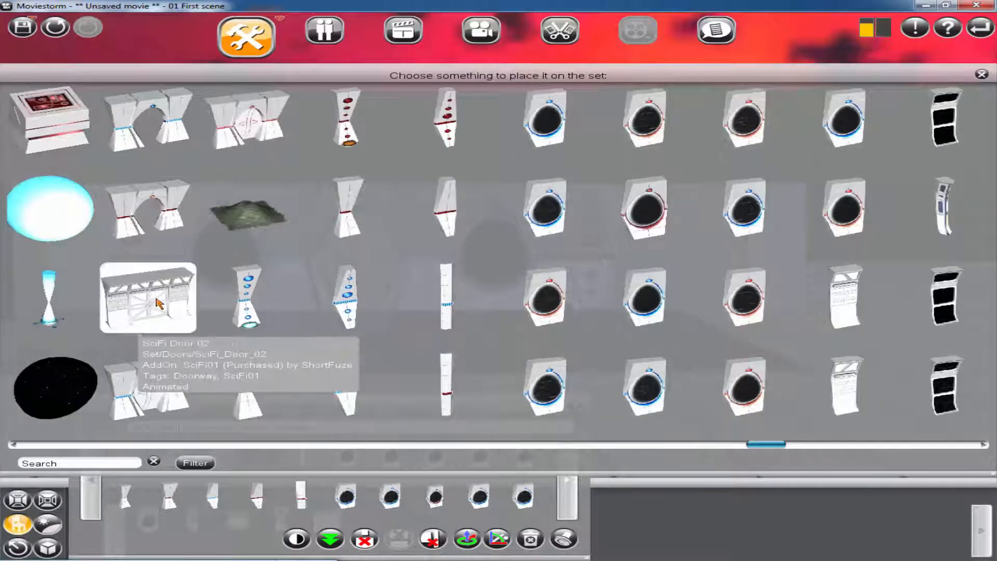
click(158, 304)
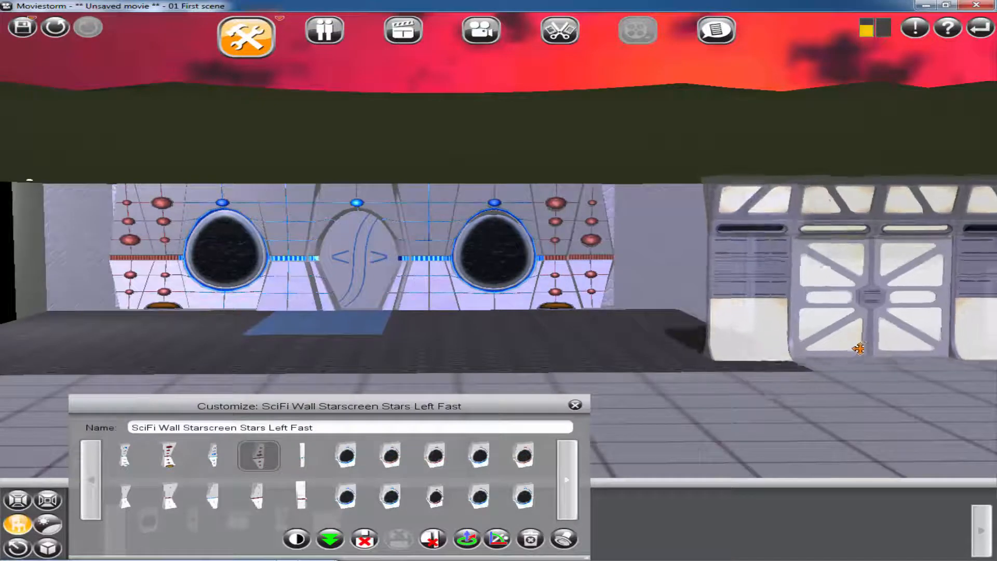
click(764, 313)
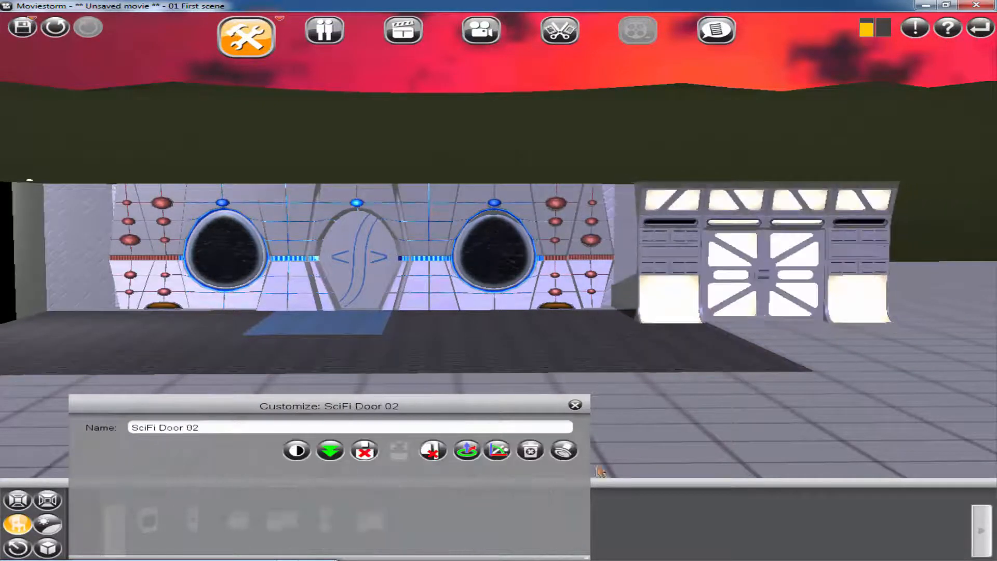
Step: Rotate SciFi Door 02 to face into the room and move it into line with the right side wall
click(472, 453)
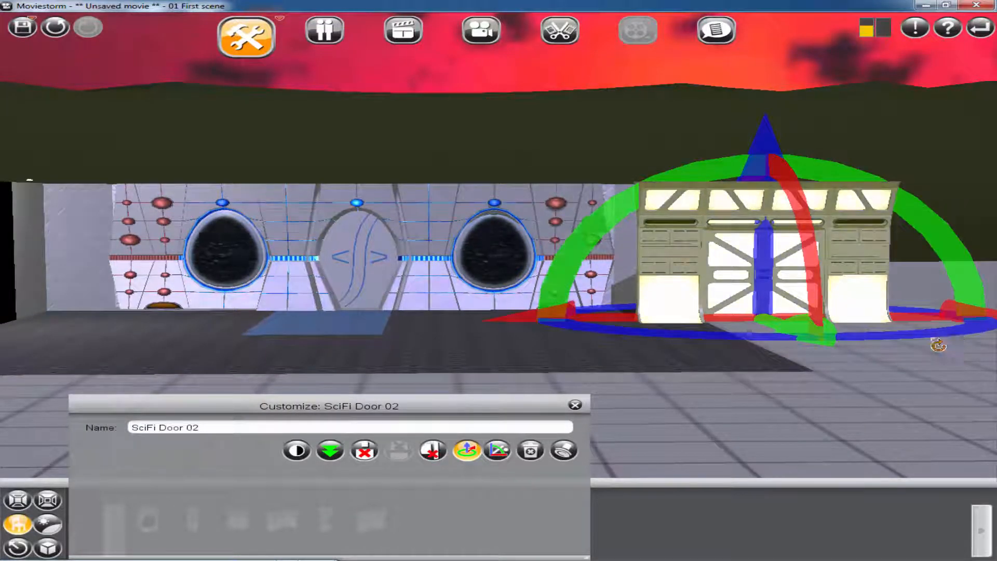
drag(939, 344, 603, 374)
right_drag(602, 374, 779, 322)
drag(821, 319, 858, 350)
drag(613, 315, 584, 329)
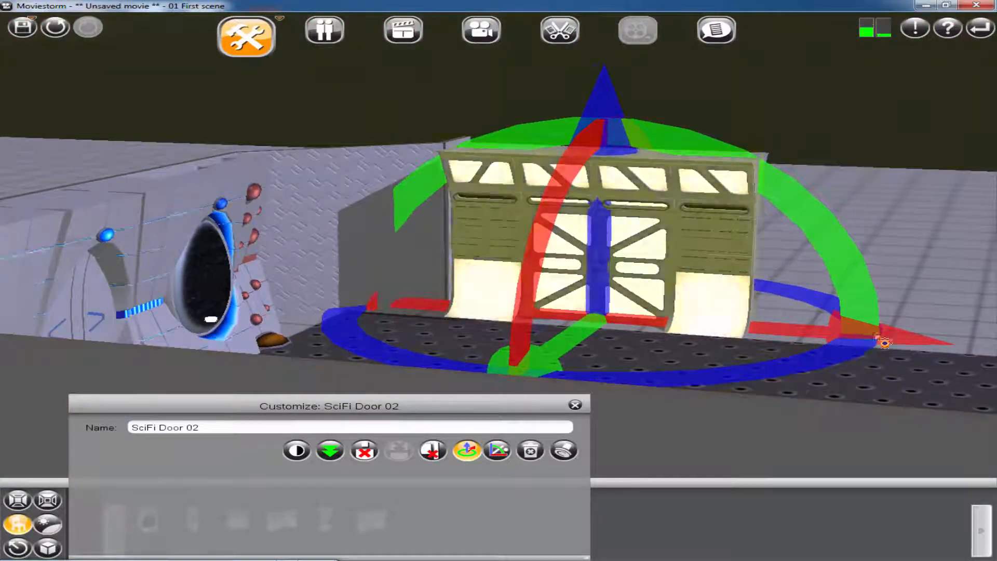
drag(881, 340, 859, 340)
click(934, 232)
right_drag(367, 277, 494, 345)
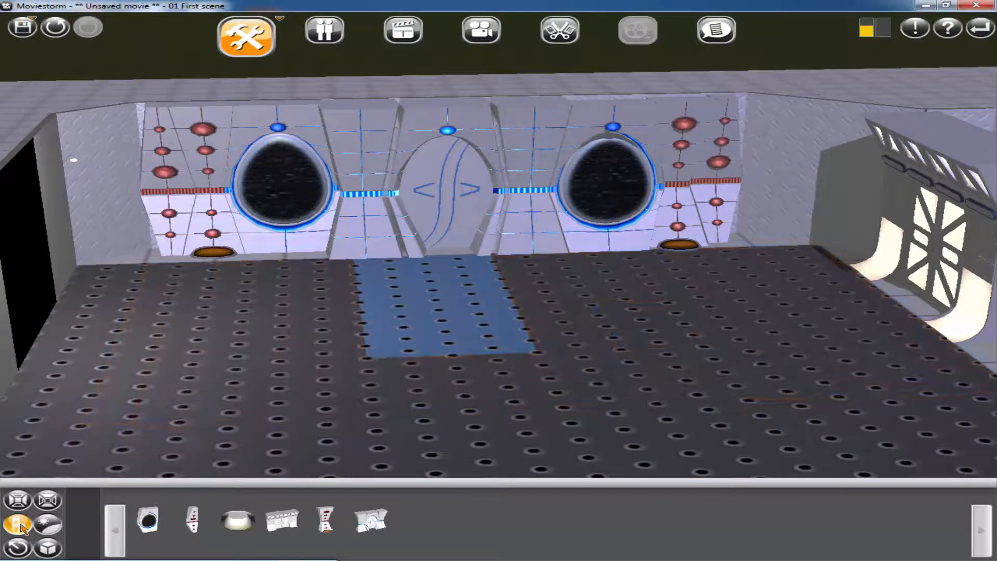
Step: Add starscreen sections and narrow blue-orb wall pieces around SciFi Door 02, rotating them to close the right-hand corner and door side
click(20, 525)
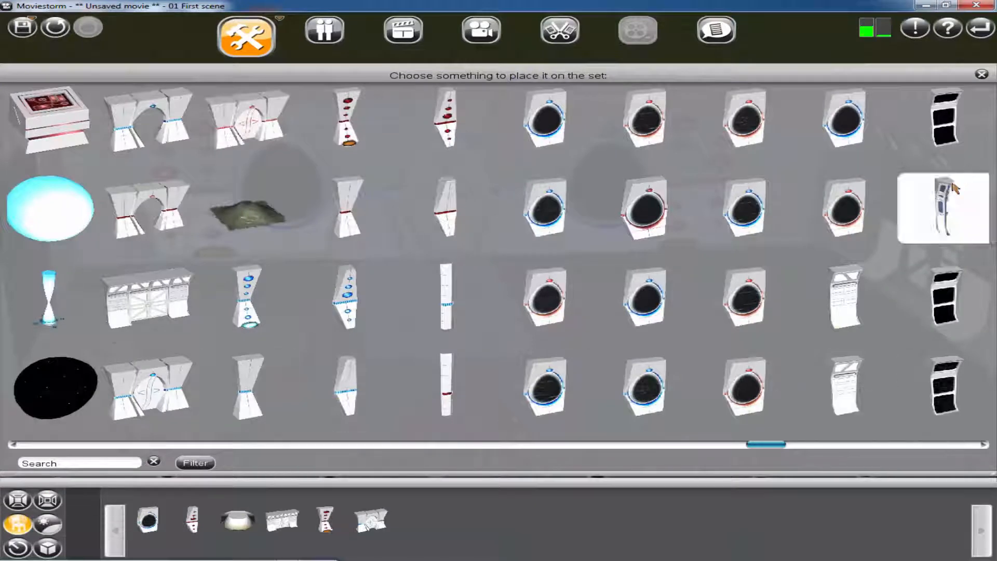
click(950, 140)
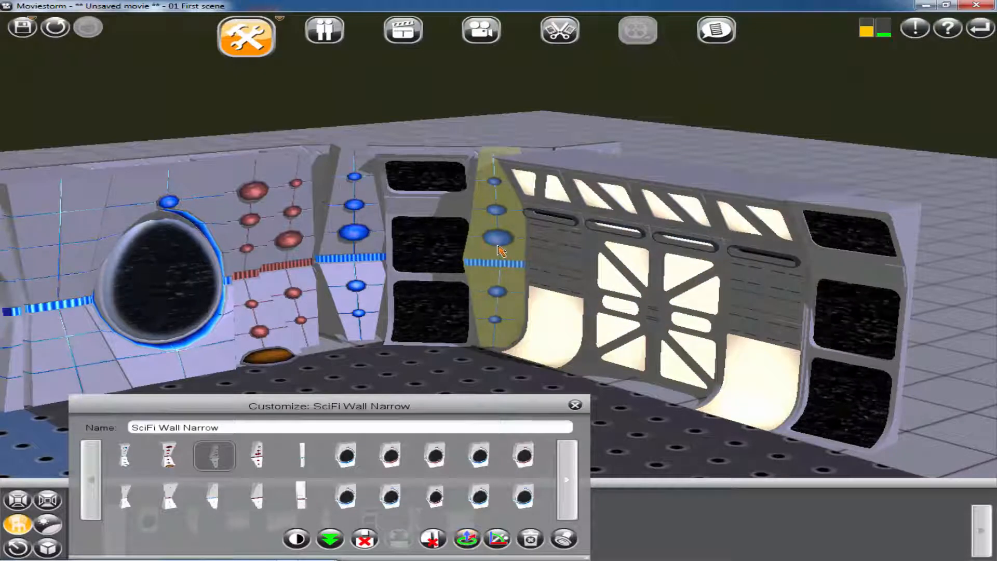
click(466, 540)
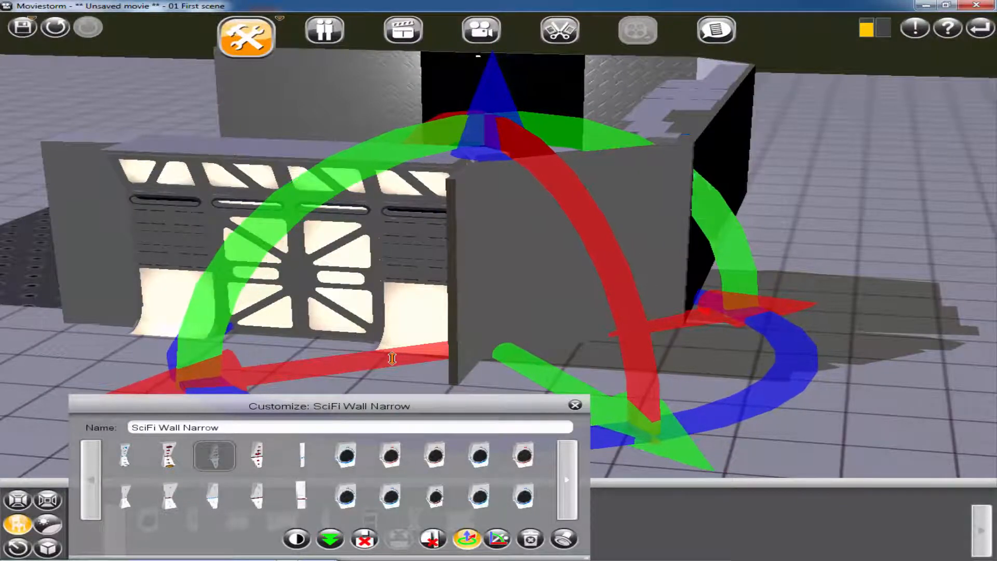
right_drag(400, 358, 793, 357)
click(771, 399)
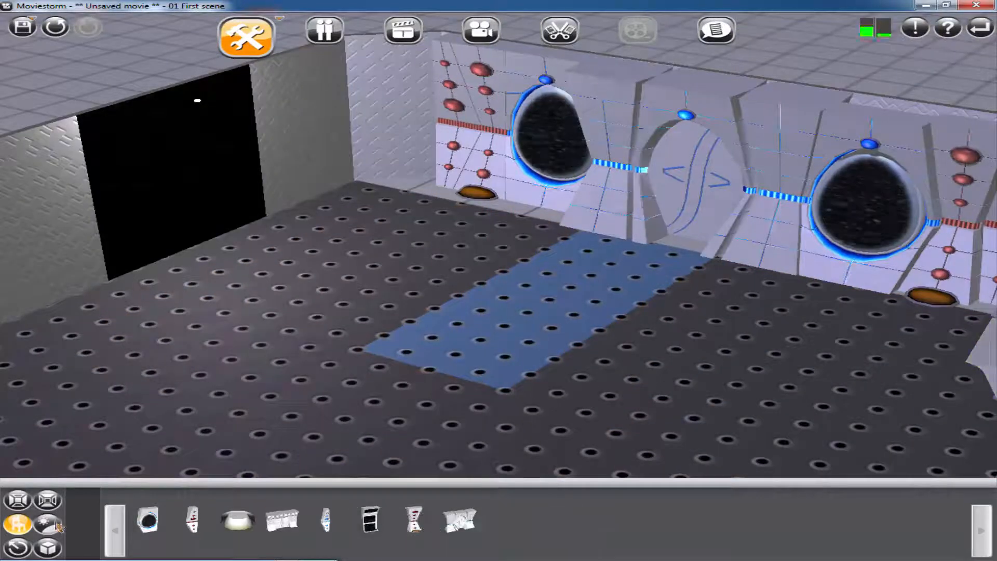
Step: Place a starscreen wall section in the back left corner, angle it into the room, and switch it to the right corner's starscreen variant
click(18, 524)
click(944, 383)
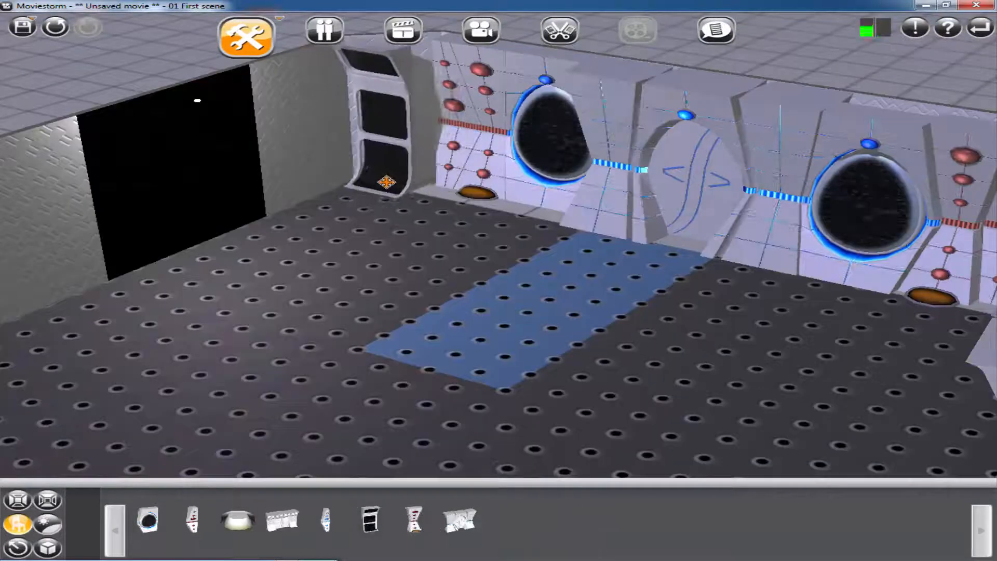
click(385, 185)
drag(509, 257, 578, 231)
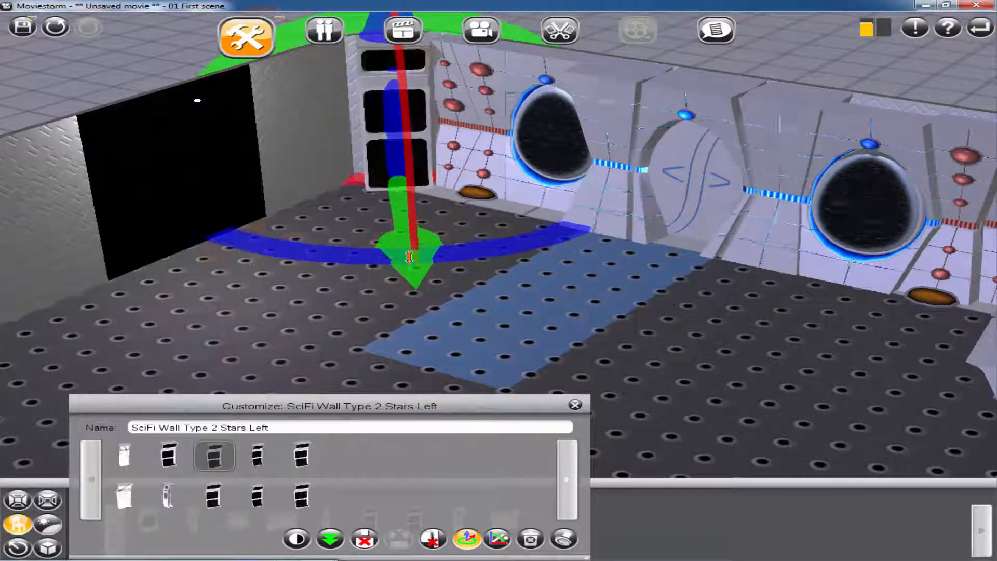
click(492, 300)
right_drag(492, 300, 364, 245)
click(340, 208)
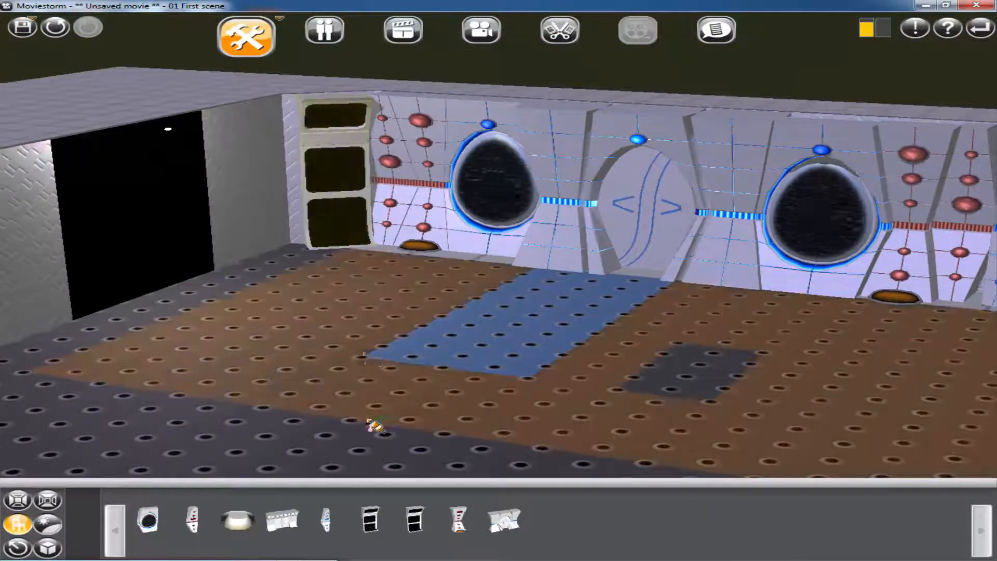
click(218, 500)
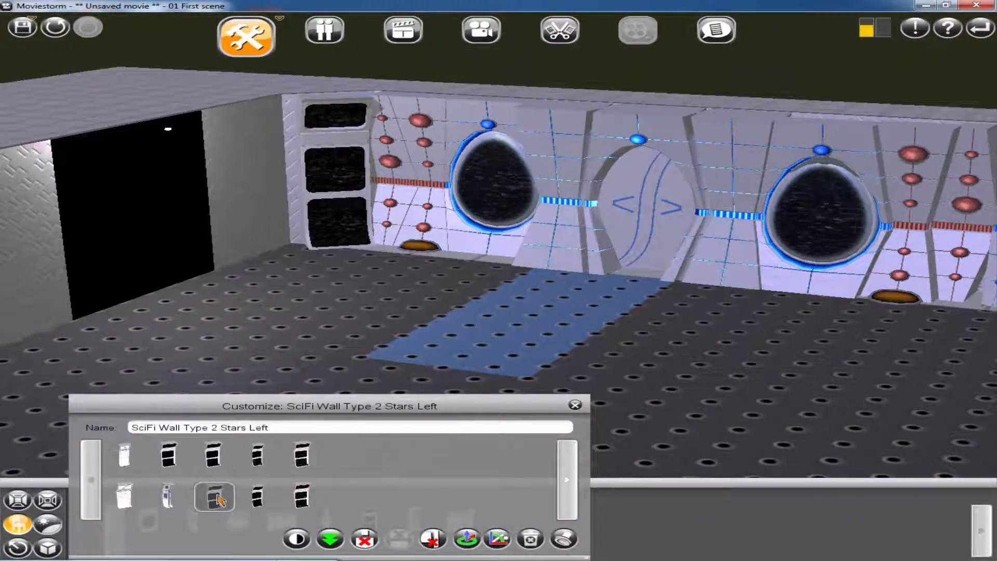
click(575, 405)
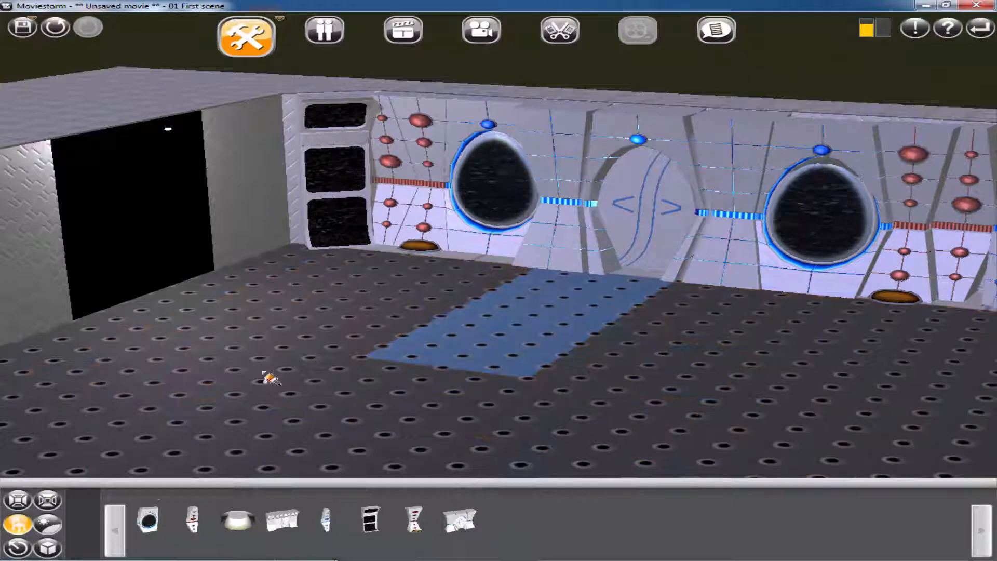
Step: Place SciFi Wall Type 2 A beside the left corner starscreen and rotate it to line up with the left side wall
click(31, 525)
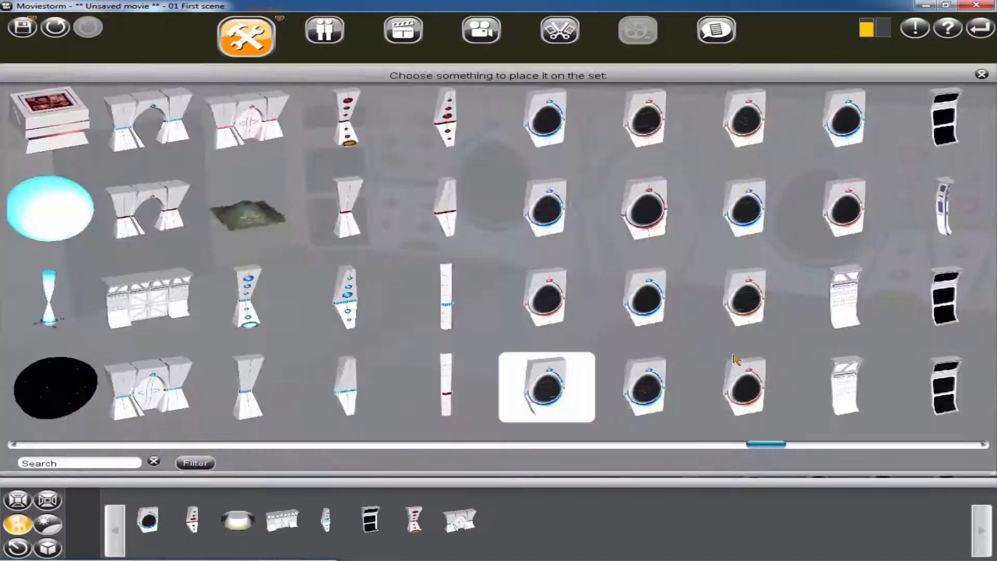
click(854, 314)
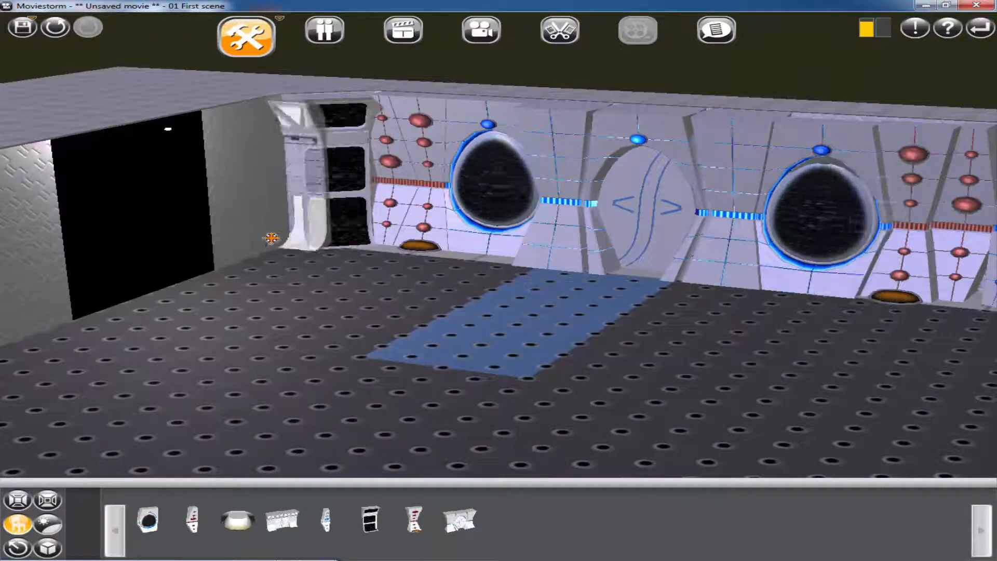
click(256, 249)
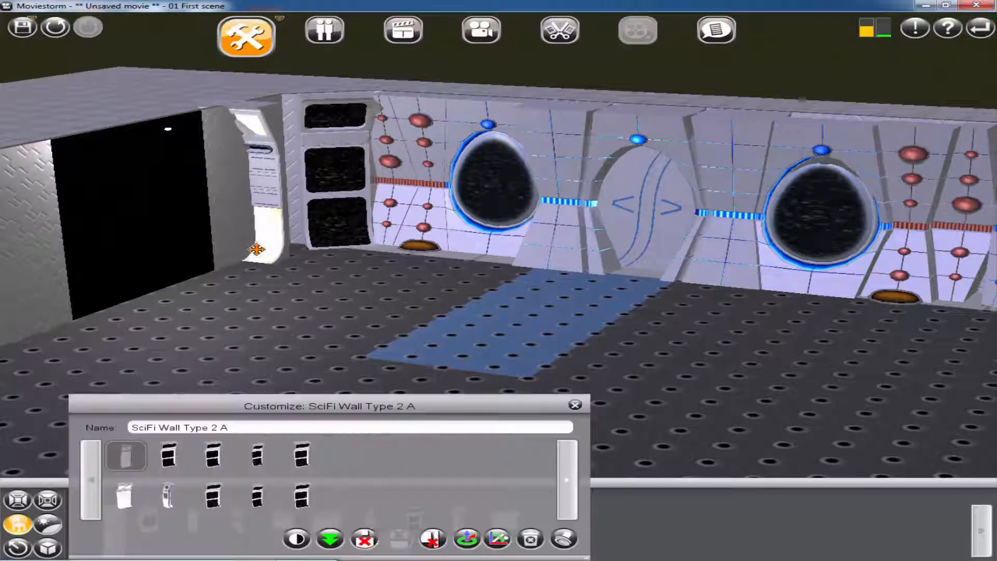
click(465, 543)
drag(252, 315, 512, 262)
click(416, 328)
right_drag(416, 327, 350, 207)
click(182, 223)
click(467, 539)
Step: Place SciFi Wall Type 2 Protrusion pieces on both sides of the black opening in the left wall, rotated to face the room
click(20, 520)
click(952, 192)
click(180, 277)
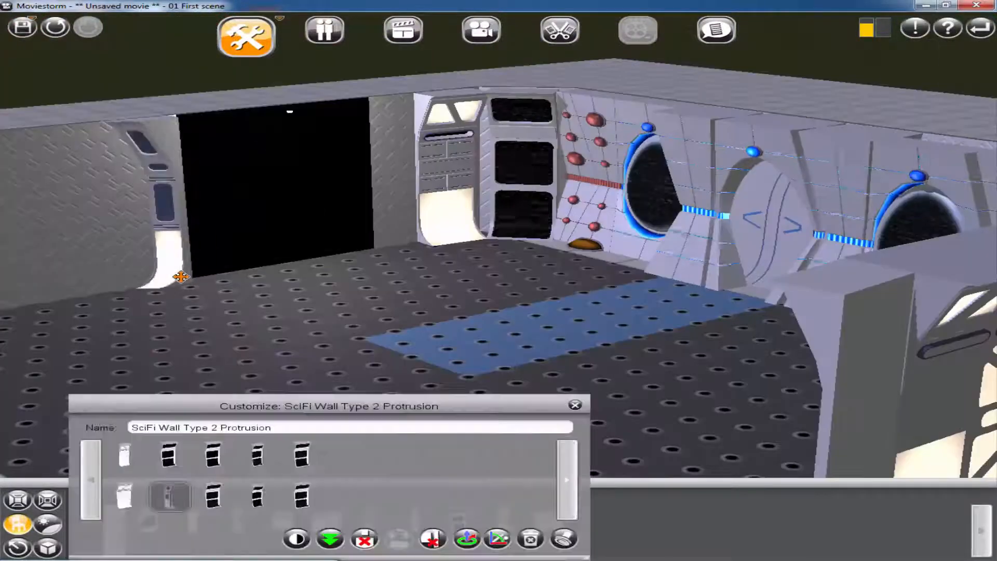
click(467, 539)
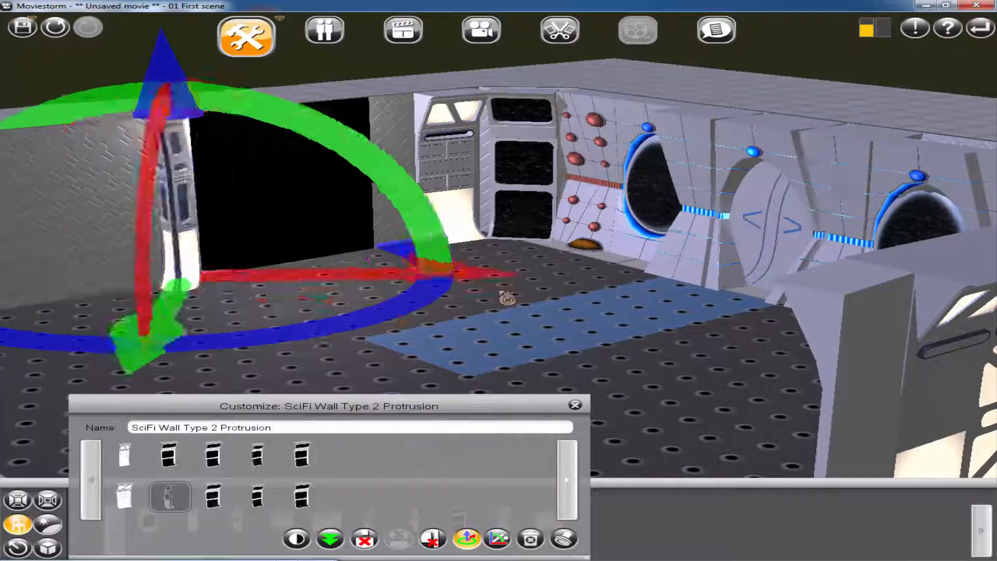
drag(507, 296, 389, 244)
click(221, 374)
drag(221, 374, 336, 290)
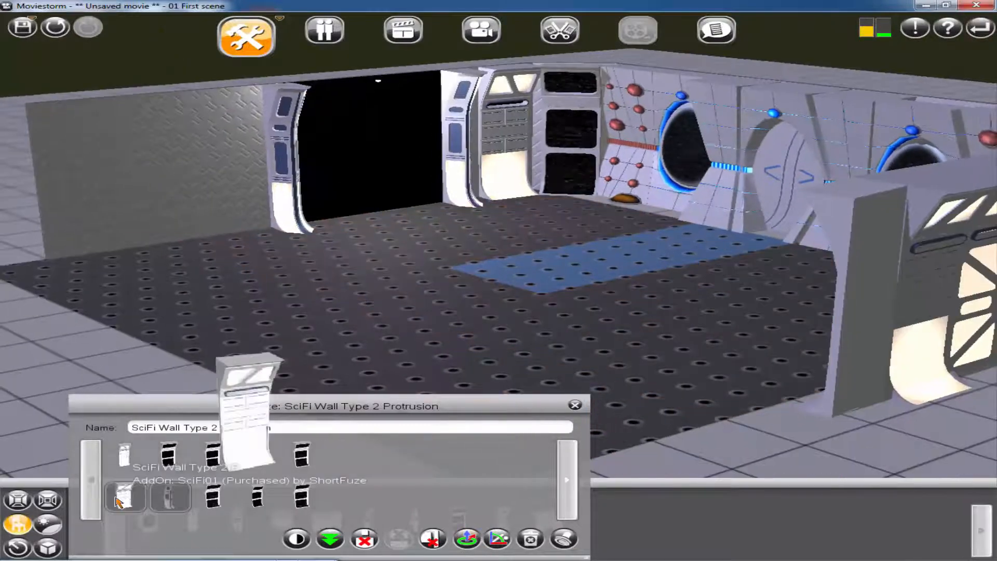
Step: Switch to the lit wall panel variant and line four of them along the left wall in front of the near protrusion
click(124, 495)
click(136, 505)
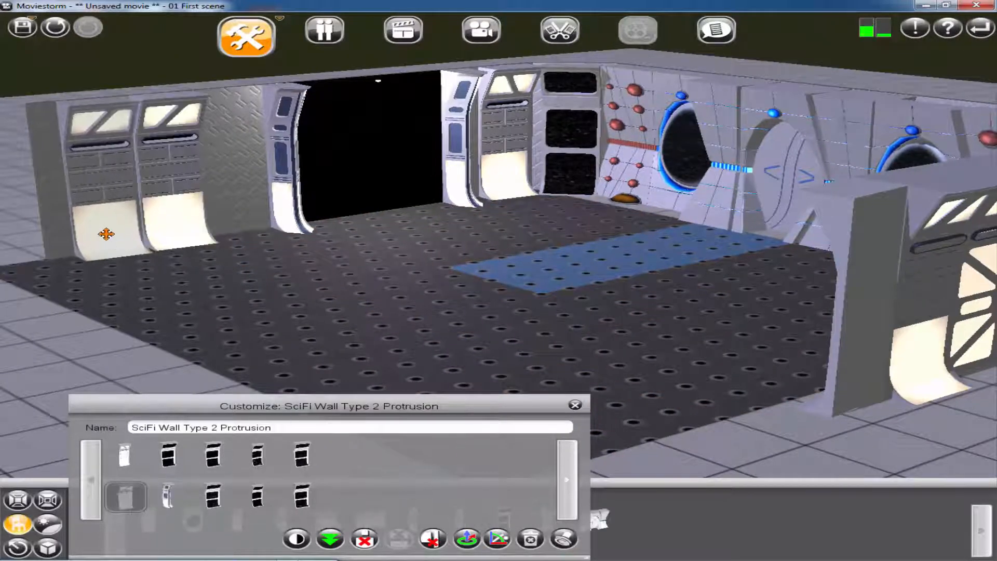
drag(106, 234, 109, 221)
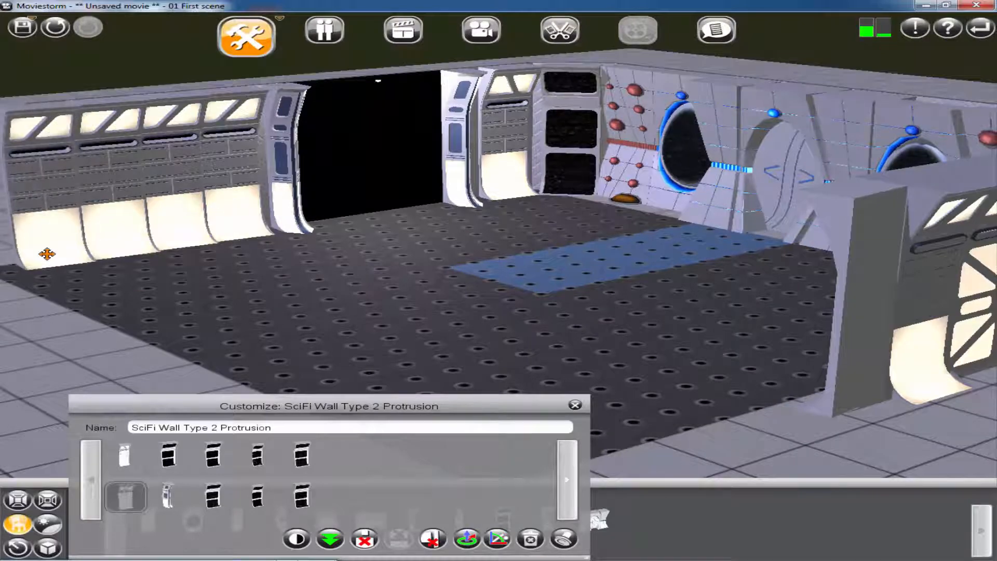
click(575, 404)
Step: Place SciFi Light Tube 01 Blue from the object library on the blue floor area, left of the back door
right_drag(597, 390, 646, 261)
drag(647, 261, 662, 272)
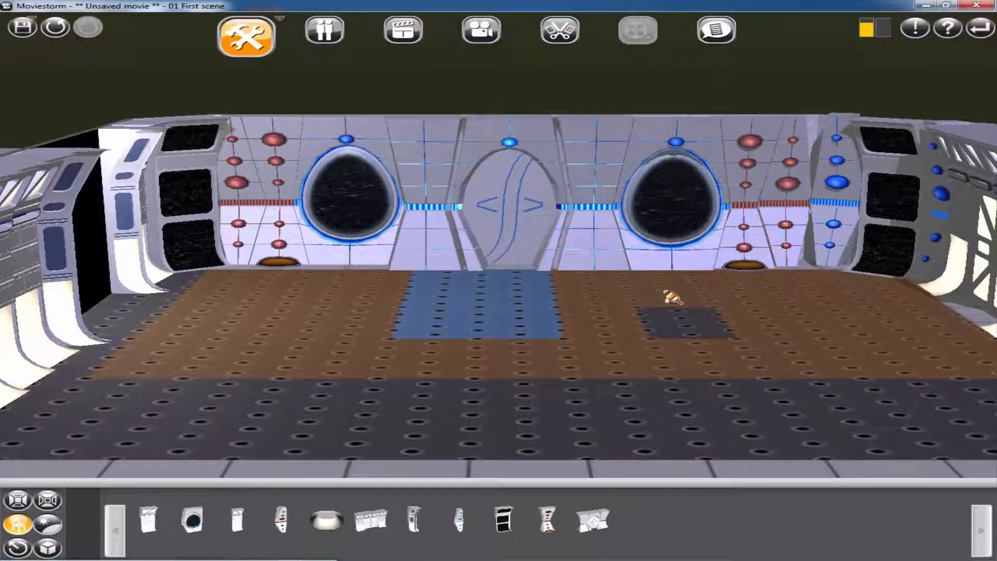
mouse_move(618, 357)
right_down()
mouse_move(541, 374)
mouse_move(652, 363)
mouse_move(602, 356)
right_up()
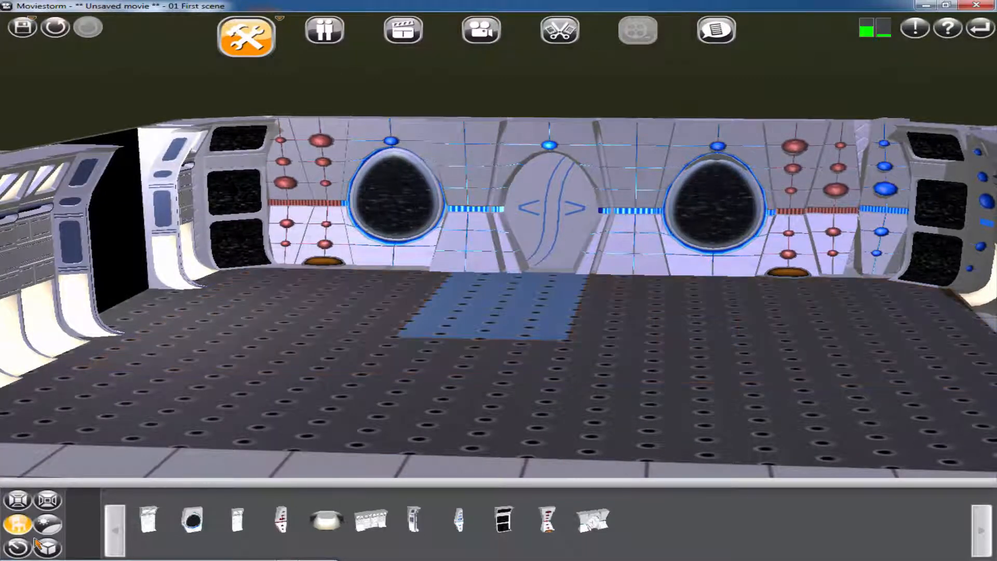
click(18, 524)
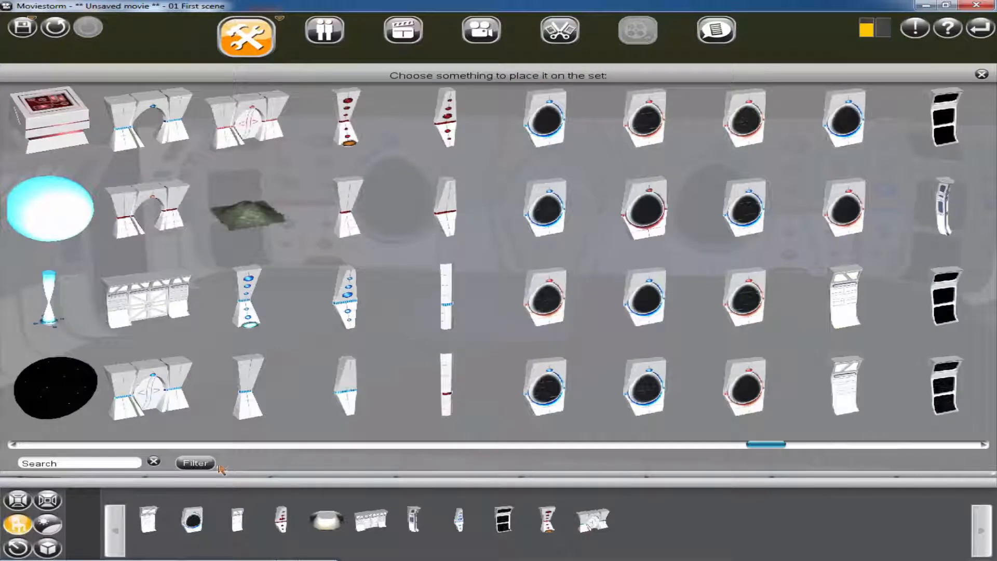
drag(767, 448, 749, 457)
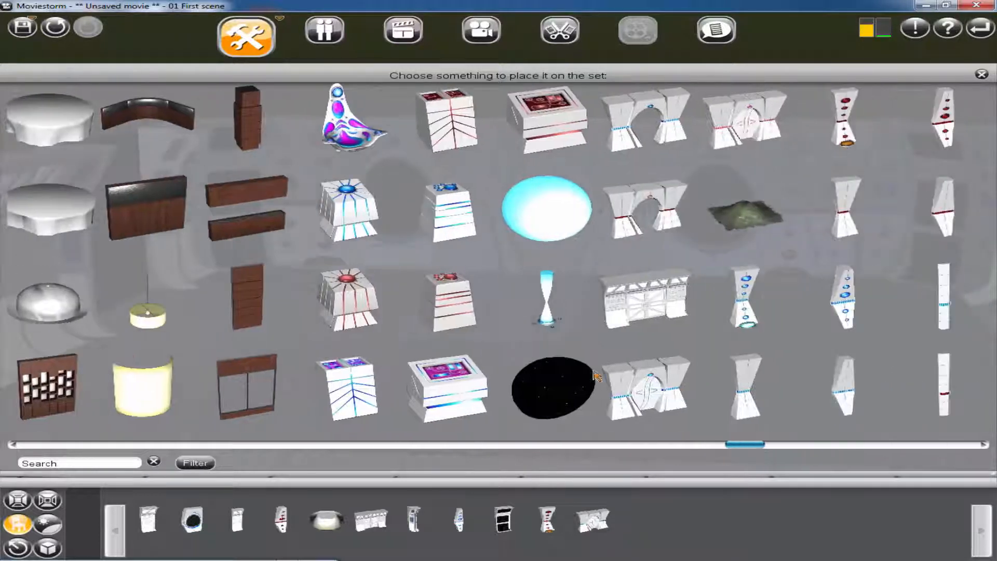
click(552, 298)
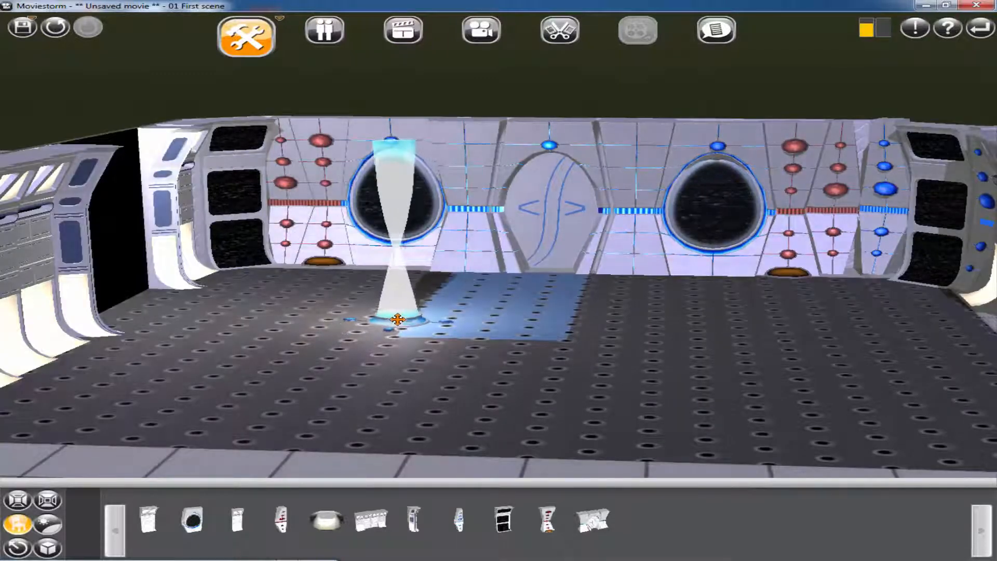
click(466, 319)
drag(463, 316, 459, 310)
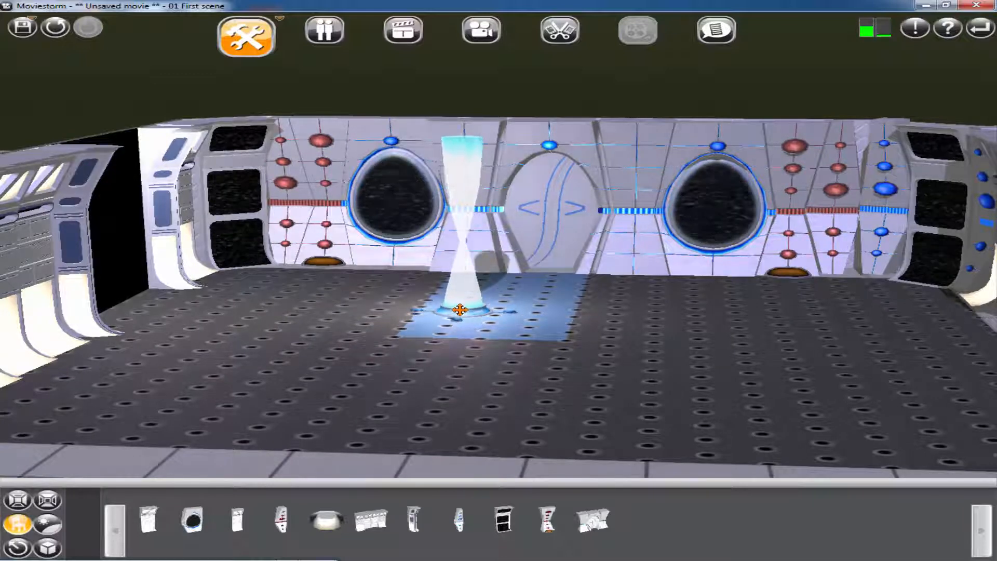
Step: Set the blue light tube's brightness to 48 and place a copy of it to the right of the back door
right_click(460, 310)
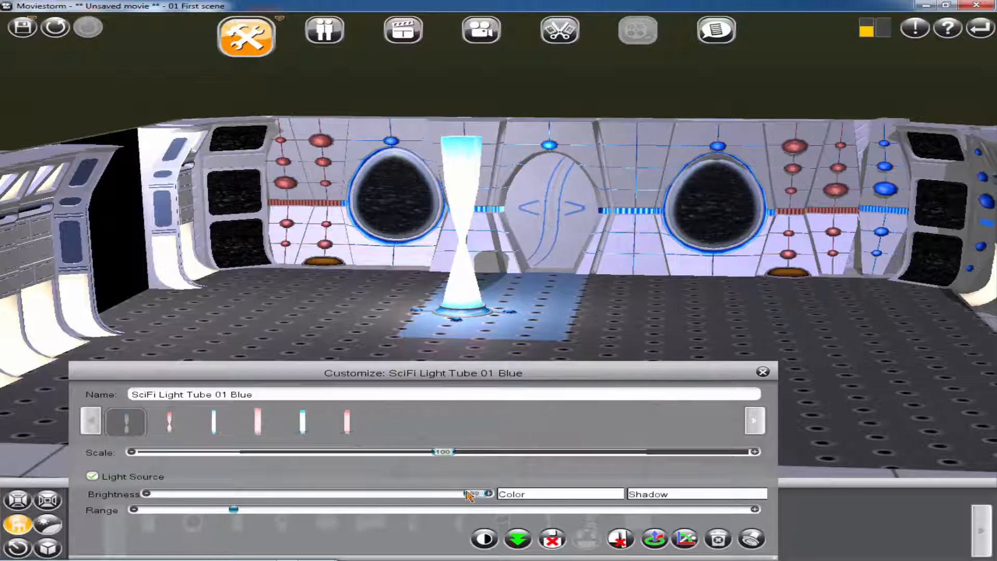
drag(469, 495, 310, 504)
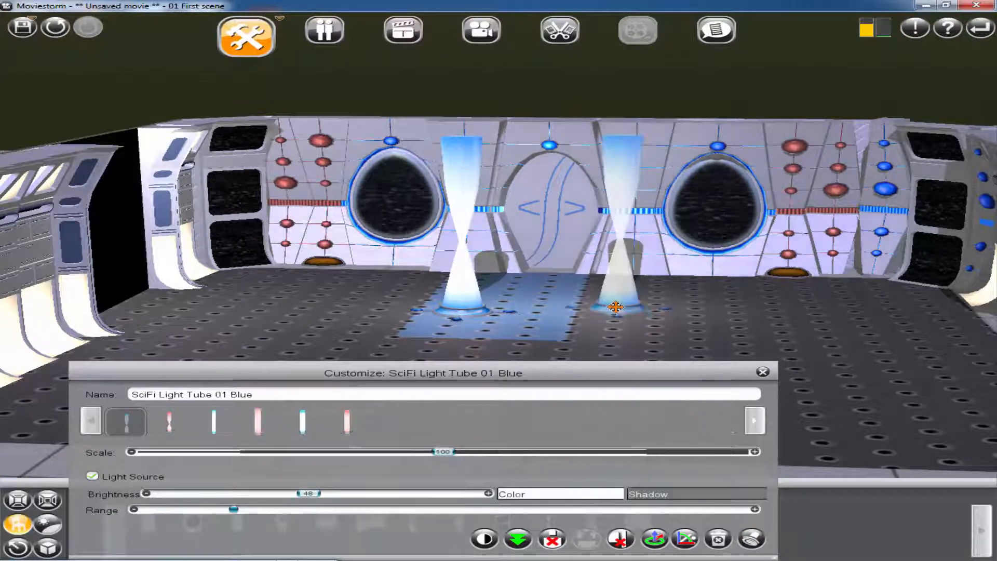
click(625, 308)
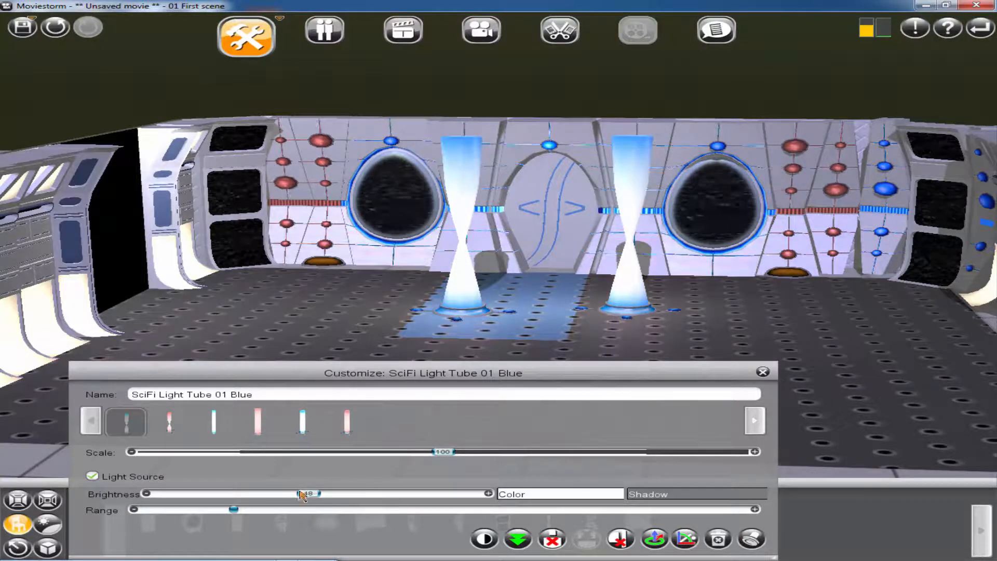
Step: Dim the blue light tubes to brightness 28 and place a third copy in front of the back door
drag(312, 501, 273, 500)
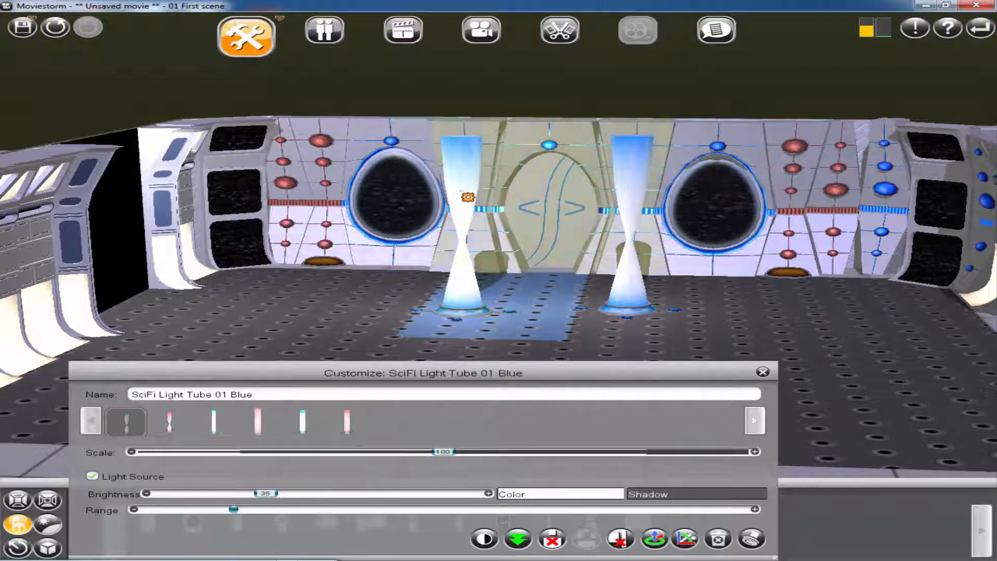
mouse_move(265, 494)
mouse_down()
mouse_move(308, 493)
mouse_move(247, 501)
mouse_move(276, 493)
mouse_up()
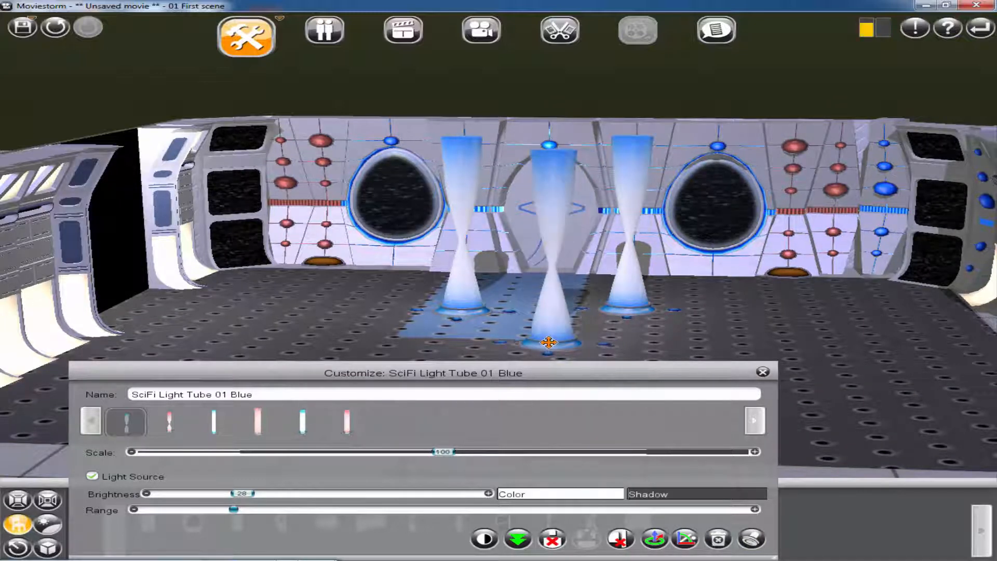
click(549, 342)
Step: Switch the front tube to SciFi Light Tube 02 Tintable and add a copy on its left as SciFi Light Tube 03 Tintable
click(258, 425)
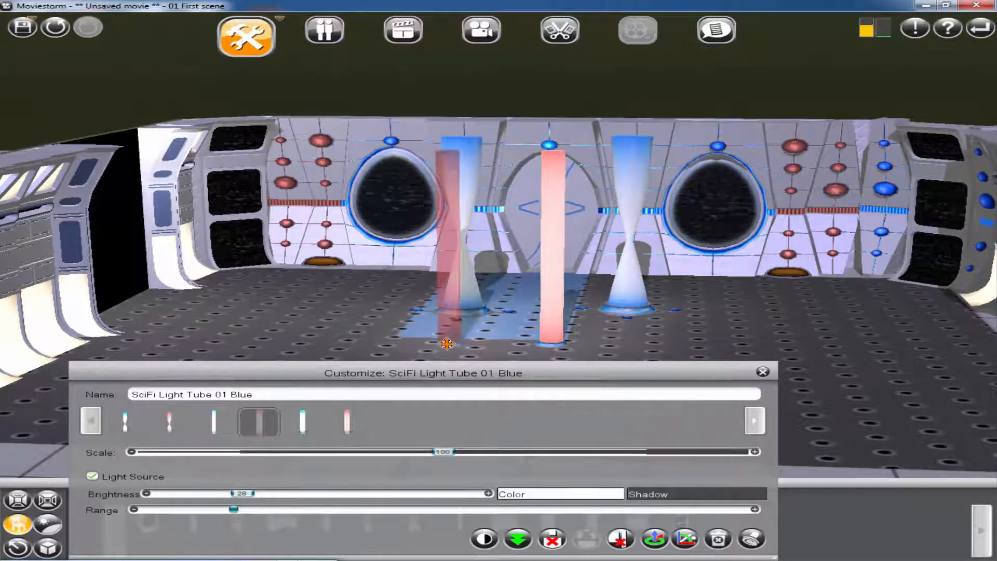
click(464, 358)
click(347, 423)
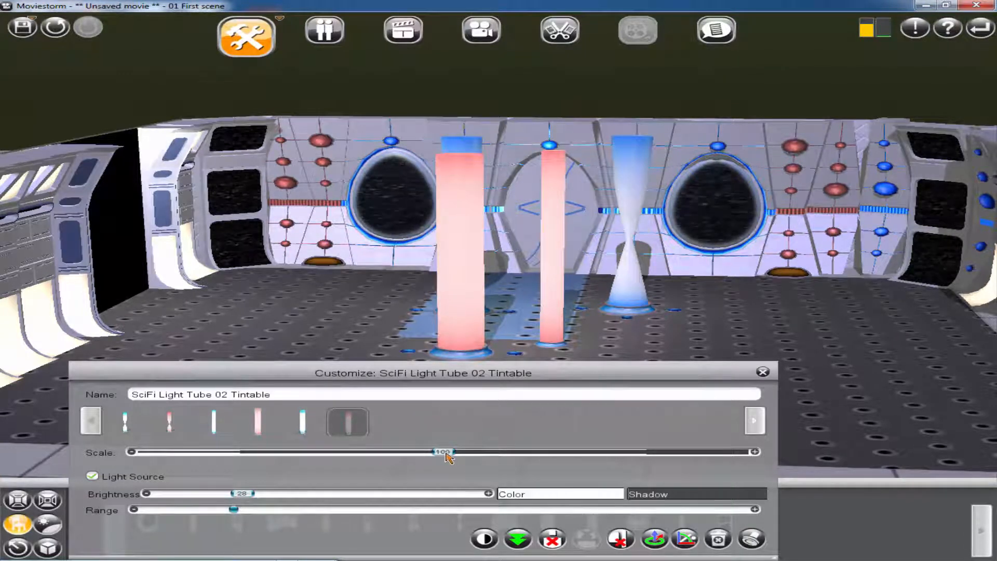
Step: Clone the wide tintable tube to the right side of the floor and switch the copy to SciFi Light Tube 01 Tintable
click(748, 540)
click(814, 316)
click(170, 422)
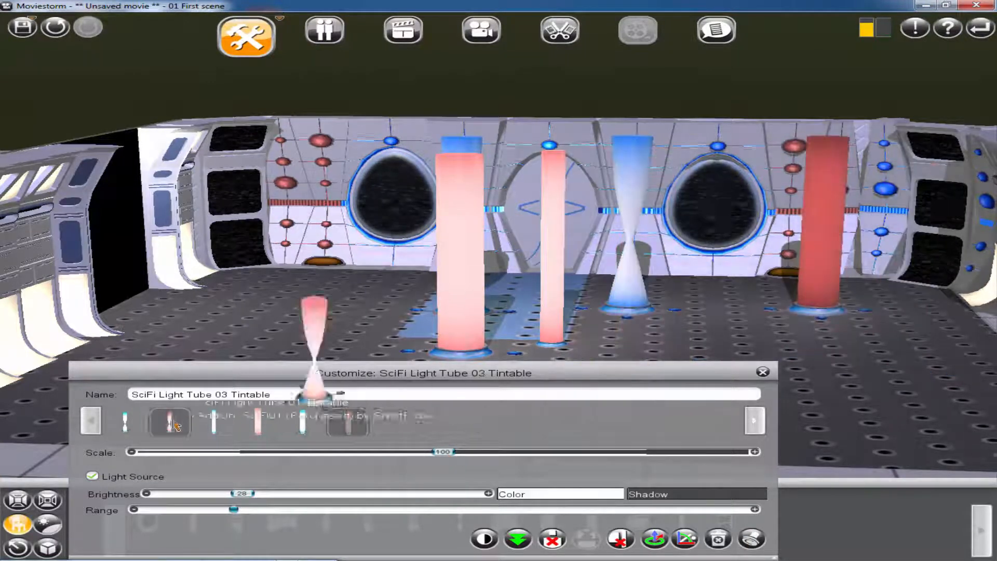
Step: Move the two straight pink light tubes back beside the rear door and delete the tintable tube on the far right
scroll(581, 256, down, 3)
right_drag(580, 257, 494, 289)
click(493, 289)
drag(494, 312, 462, 166)
click(562, 291)
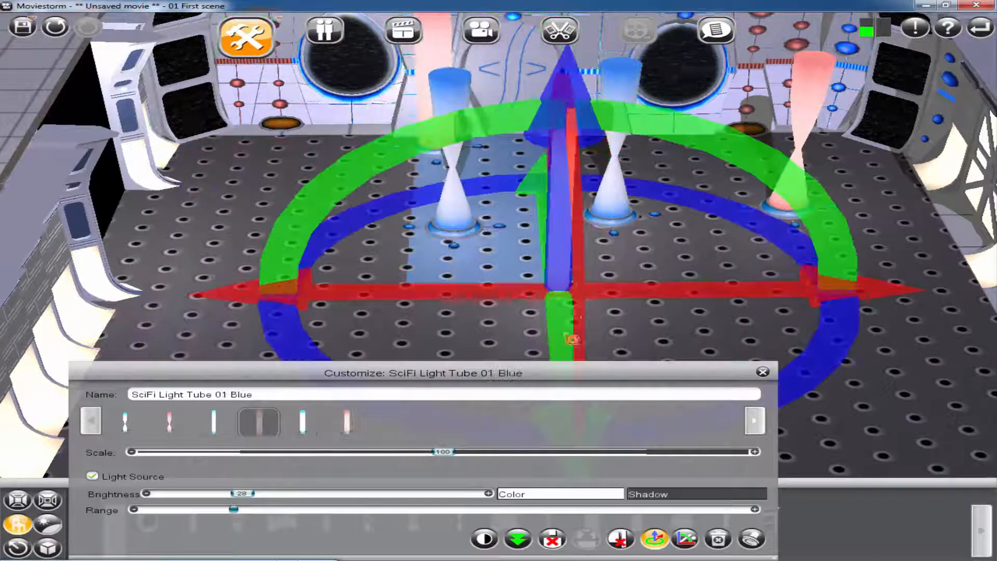
drag(573, 337, 408, 200)
click(748, 285)
Step: Reposition the two blue hourglass light tubes so they stand closer together in front of the pink ones
click(624, 218)
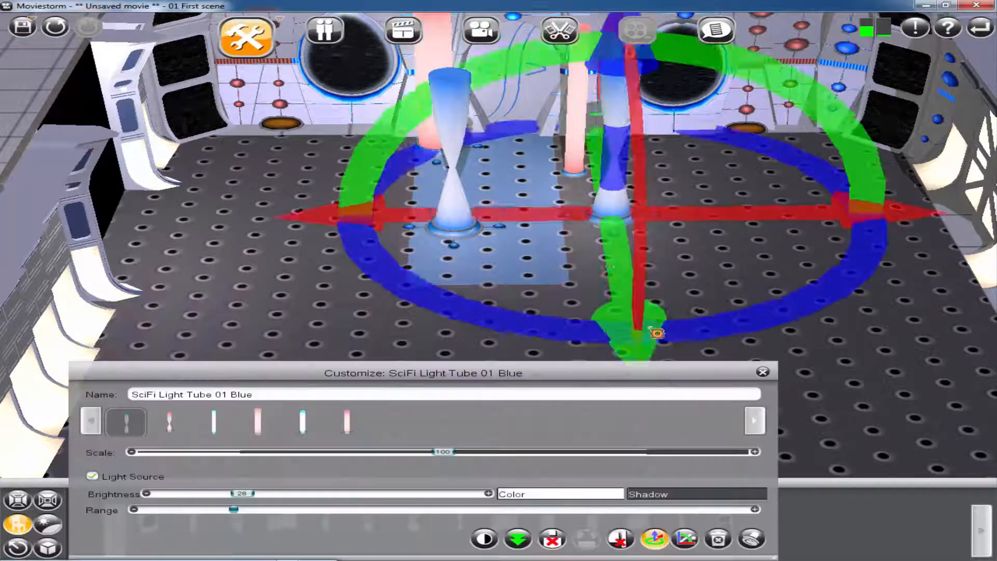
drag(656, 330, 782, 224)
click(691, 254)
click(447, 202)
drag(448, 218, 488, 226)
Step: Place three scaled-down SciFi Light Spheres around the blue light tubes and reduce their brightness
click(702, 347)
click(545, 205)
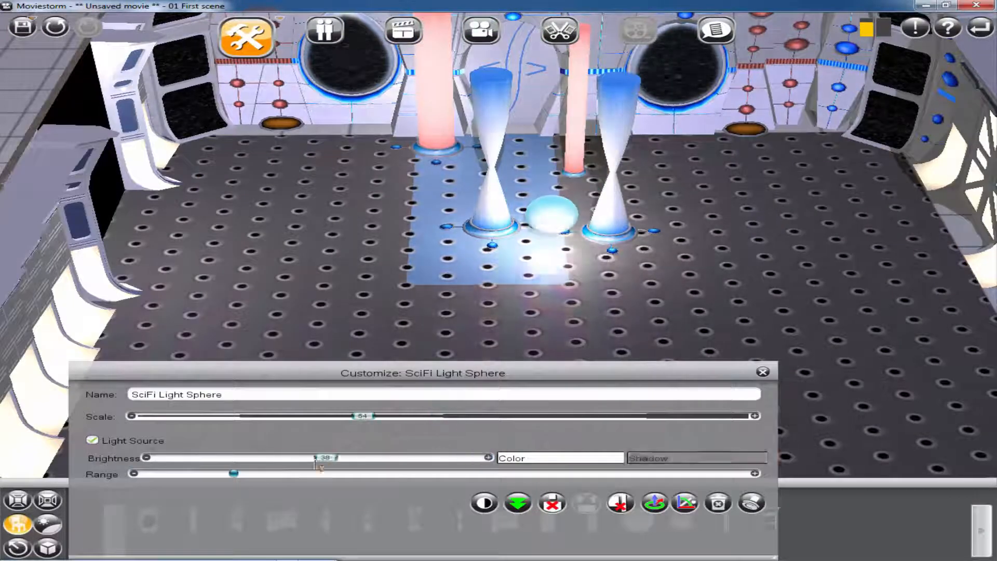
click(644, 205)
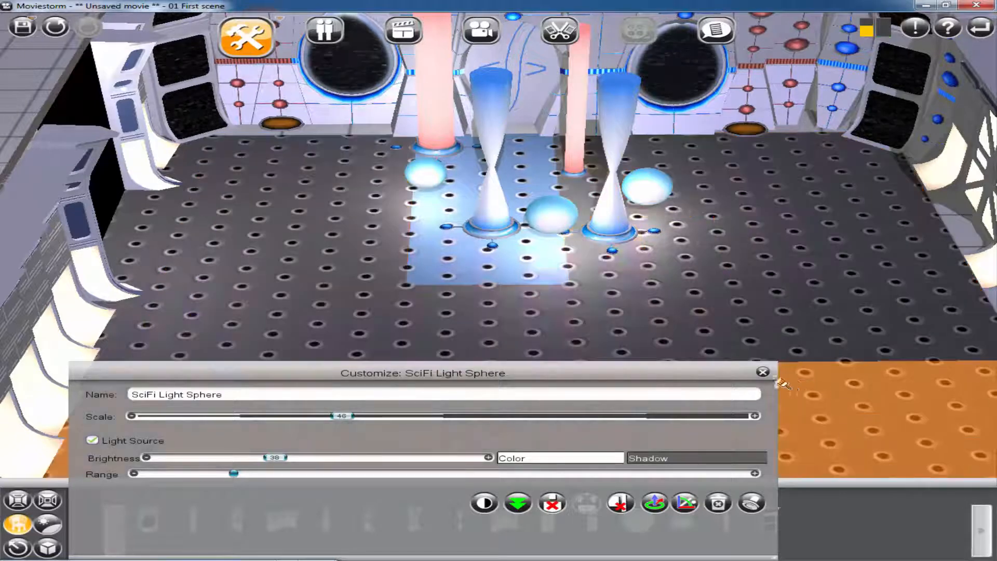
Step: Place three SciFi Chairs on the floor, one on each side of the light tubes and one in front
click(763, 372)
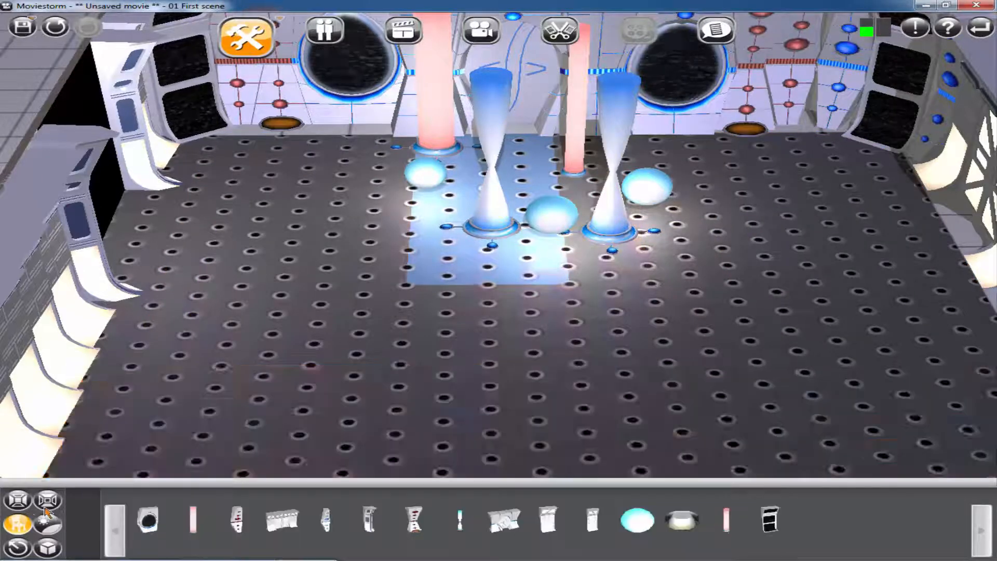
click(18, 525)
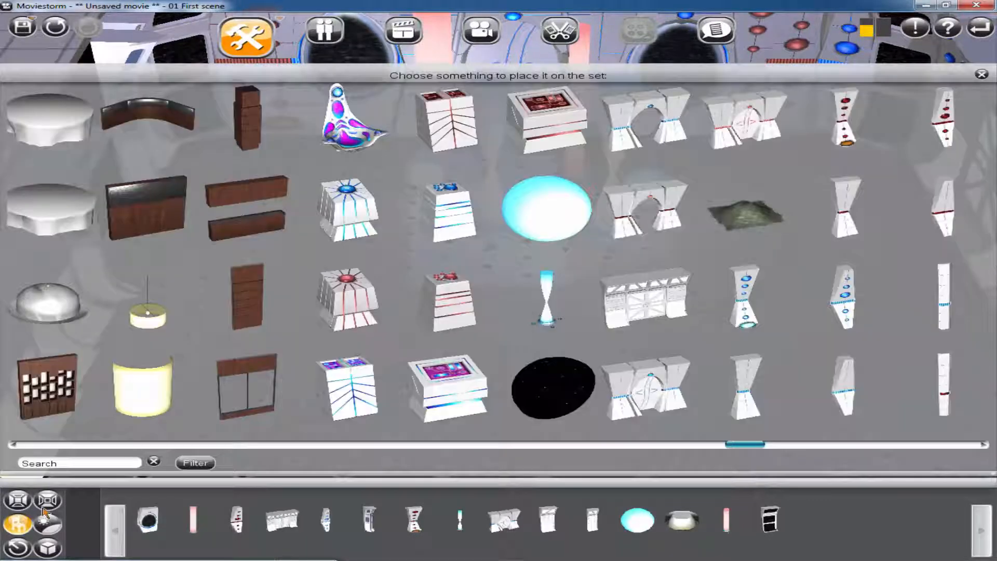
click(337, 130)
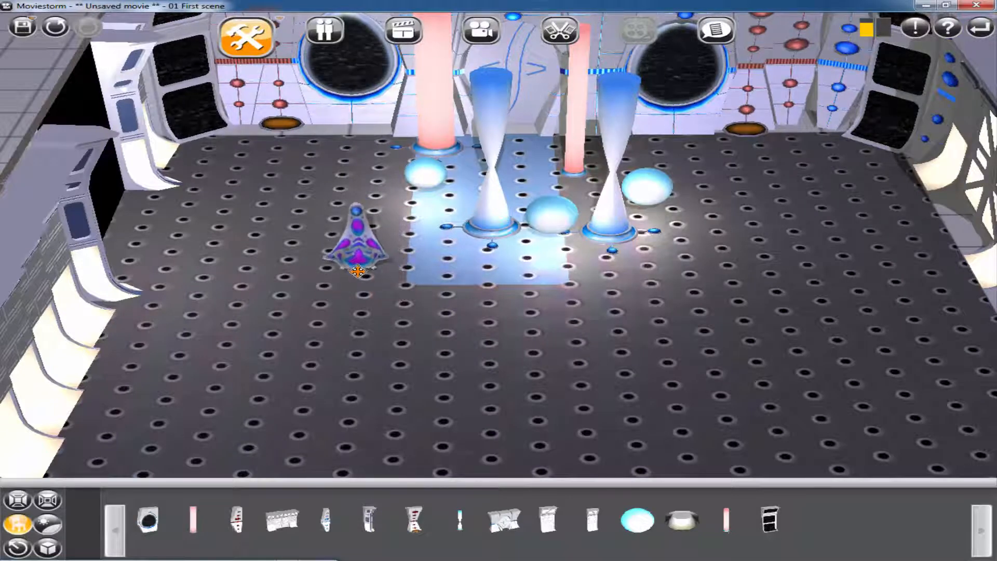
click(356, 267)
click(517, 307)
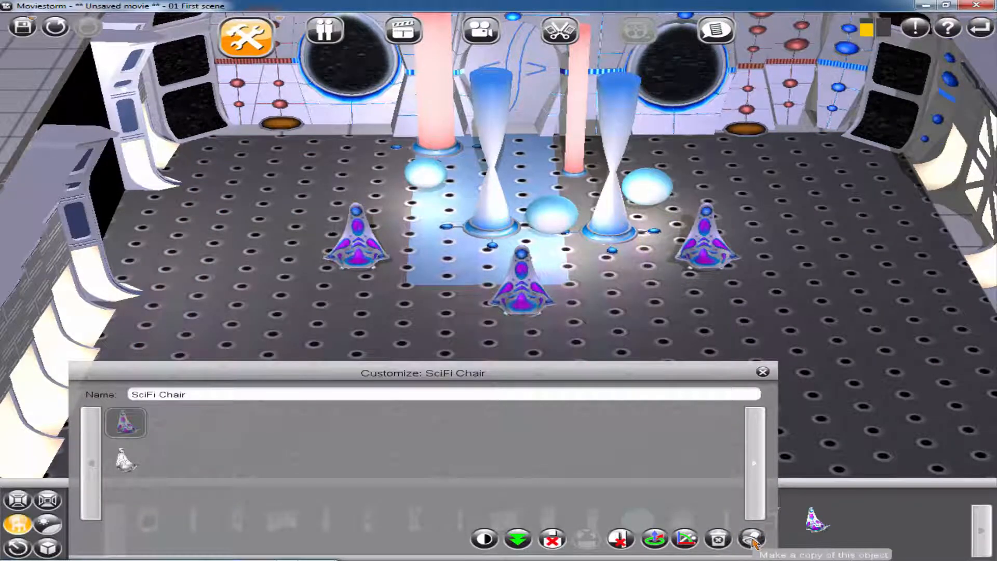
click(752, 540)
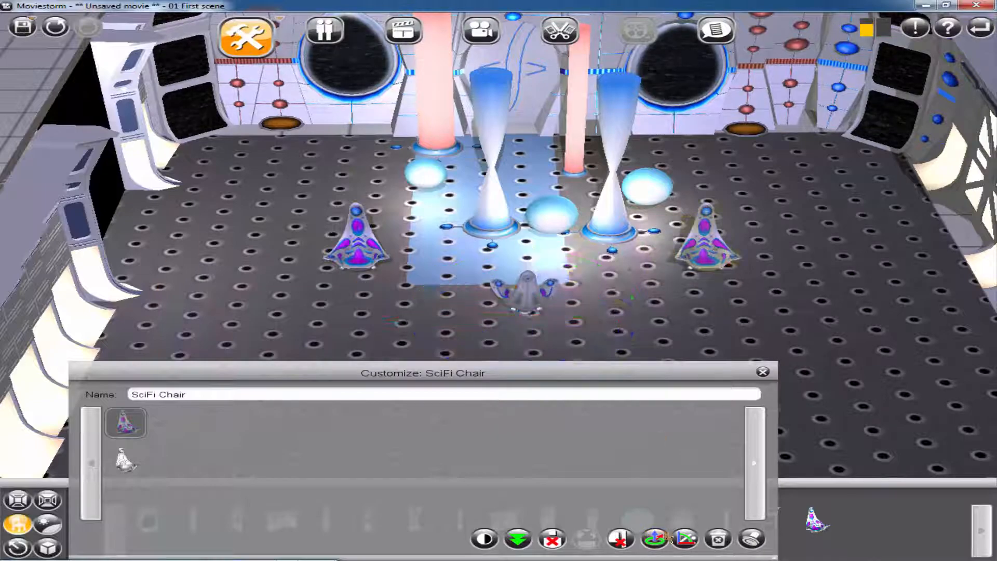
Step: Rotate the three SciFi Chairs so they face the light tubes and the rear wall
click(656, 539)
drag(779, 291, 563, 227)
click(762, 372)
click(356, 245)
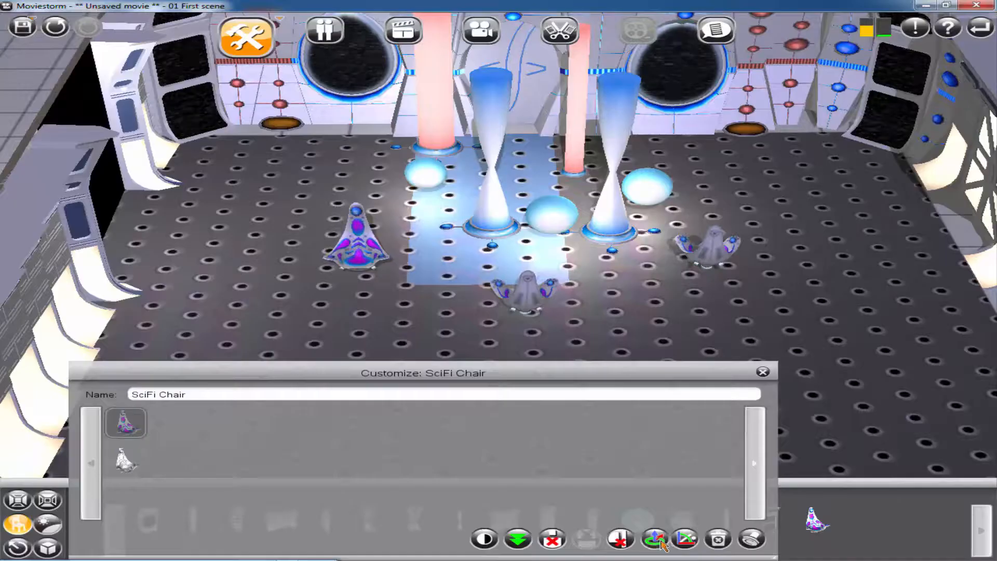
click(655, 540)
drag(447, 308, 211, 229)
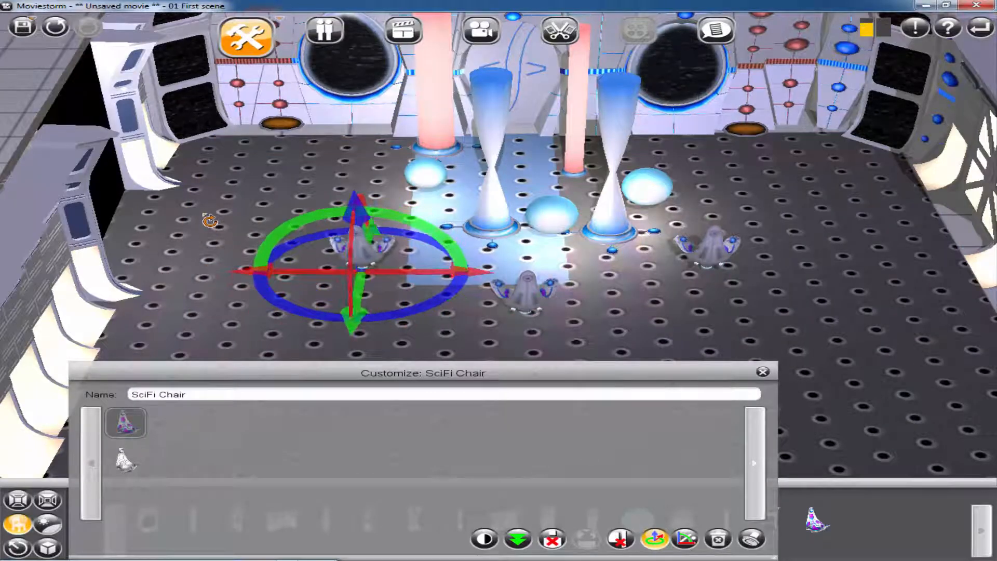
click(785, 304)
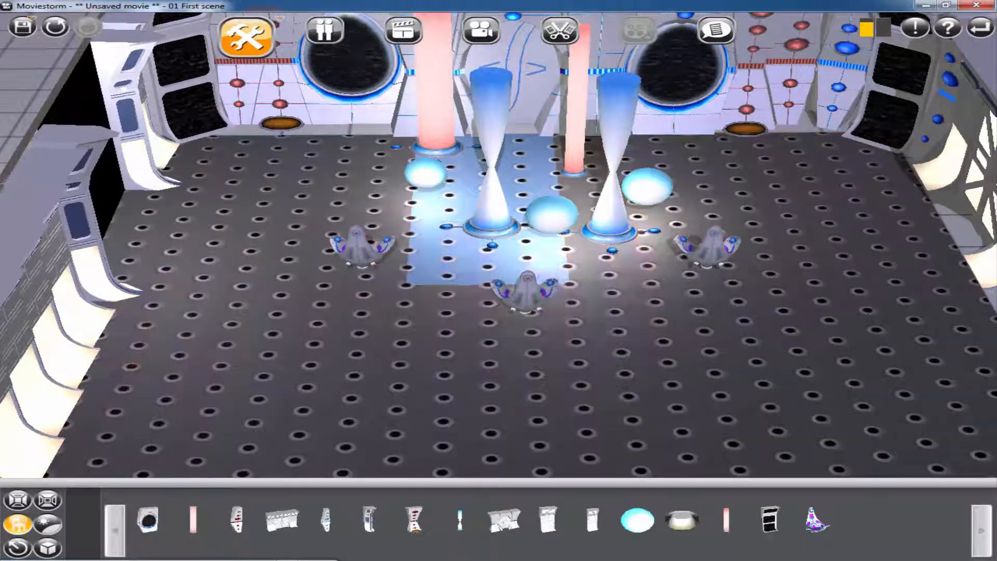
Step: Place two Console 04 units at scale 162 along the rear wall, one under each round window
click(20, 524)
click(457, 383)
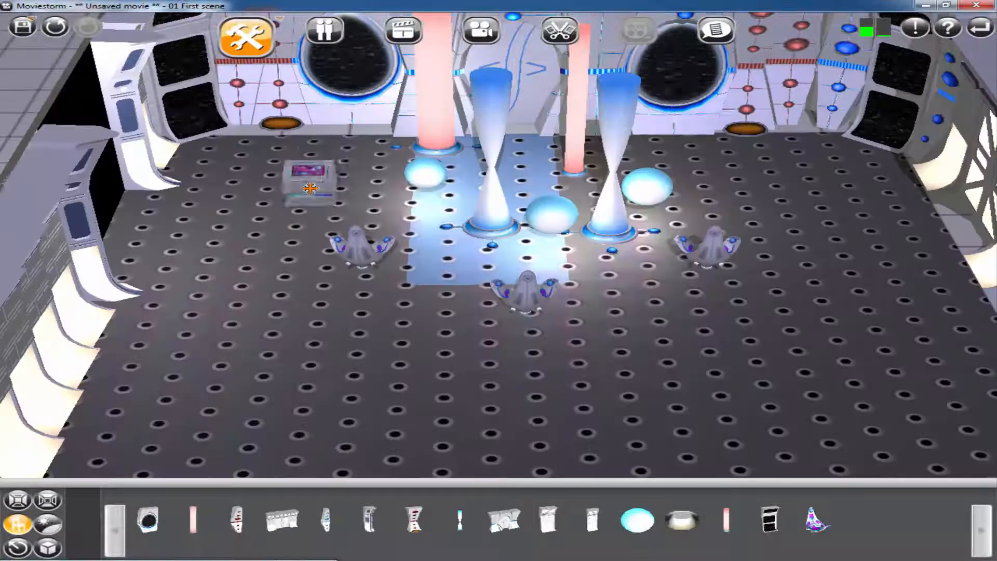
click(751, 539)
click(710, 173)
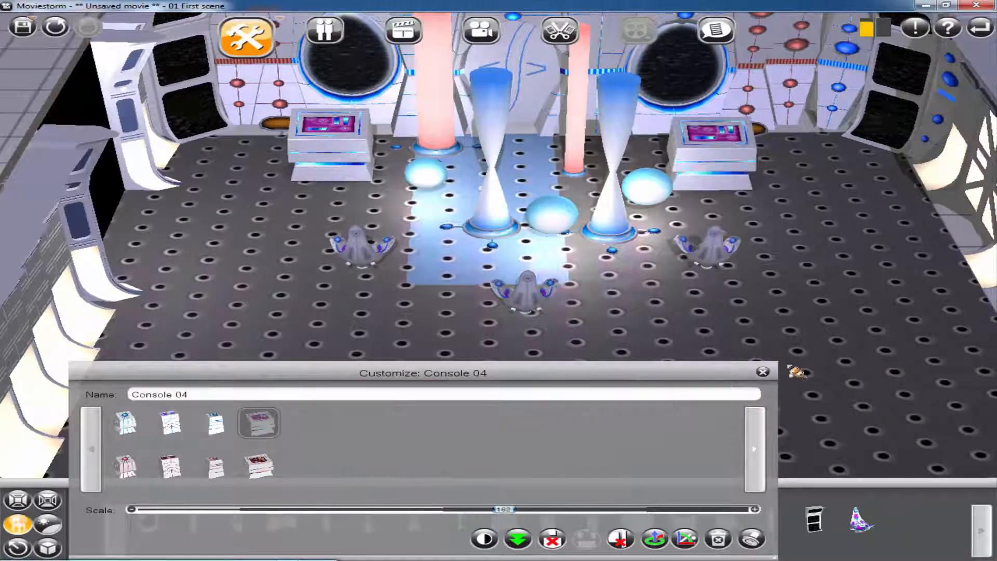
Step: Add three narrow blue consoles at scale 91, one in front of each chair, by switching the style of Console 04 copies
click(214, 423)
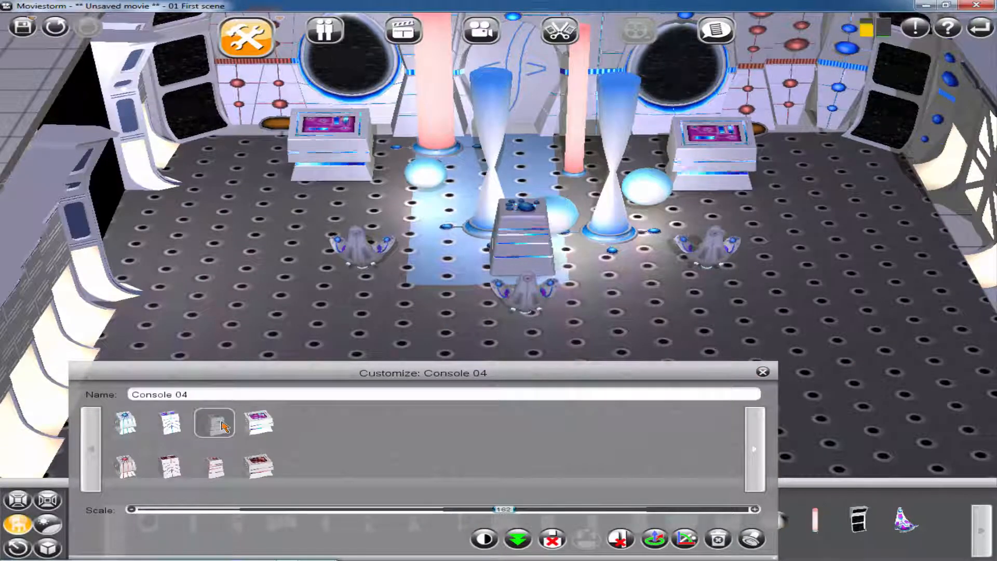
drag(461, 518, 432, 517)
click(751, 538)
click(647, 259)
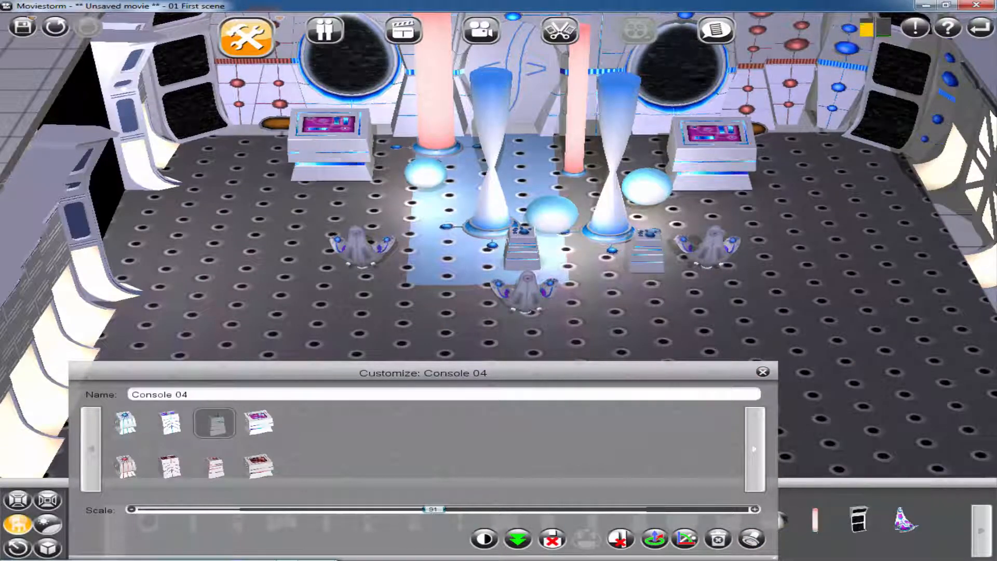
click(378, 224)
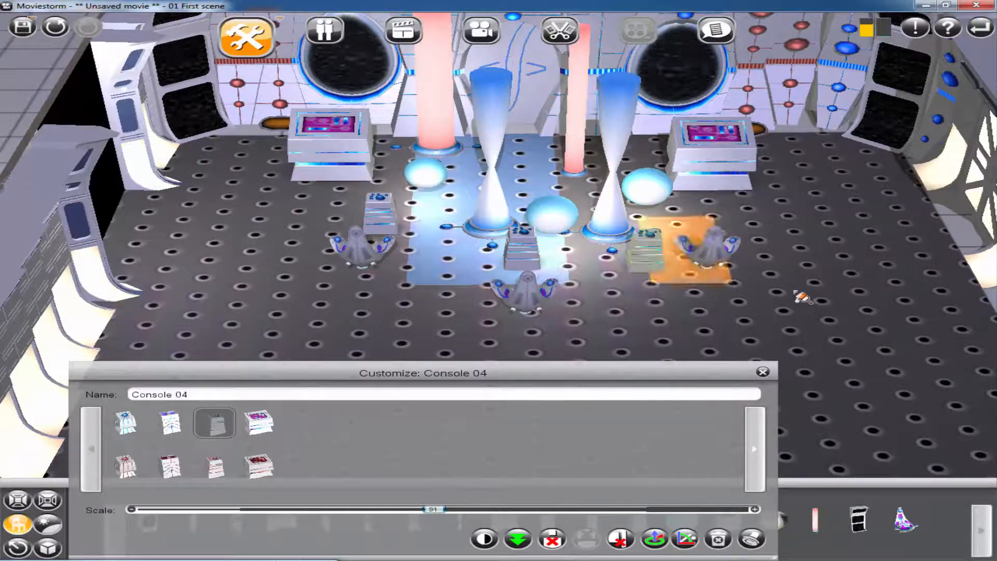
click(763, 371)
right_drag(693, 337, 577, 312)
scroll(602, 358, up, 3)
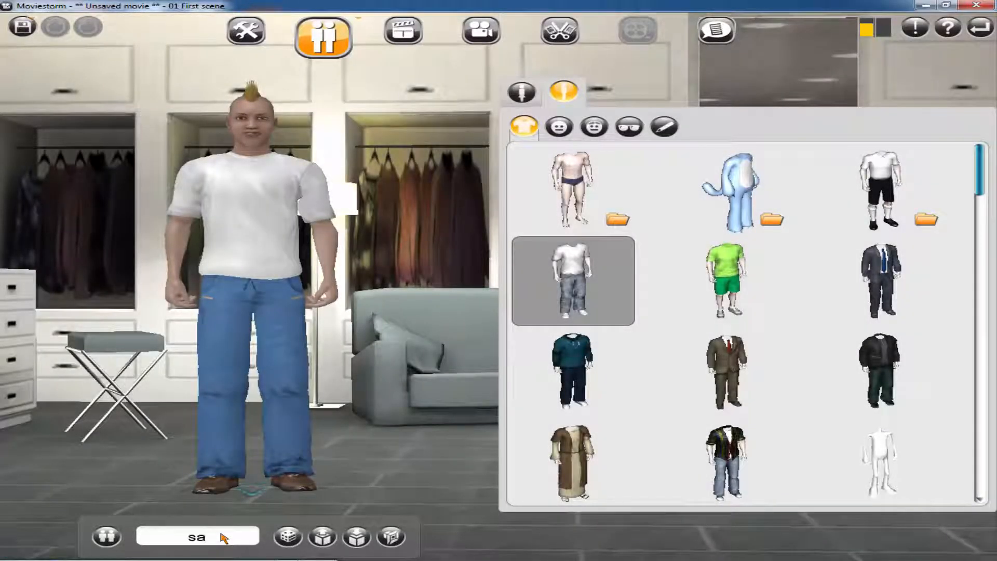
Step: Create a new character from the stock character Mr Big
click(116, 538)
click(35, 488)
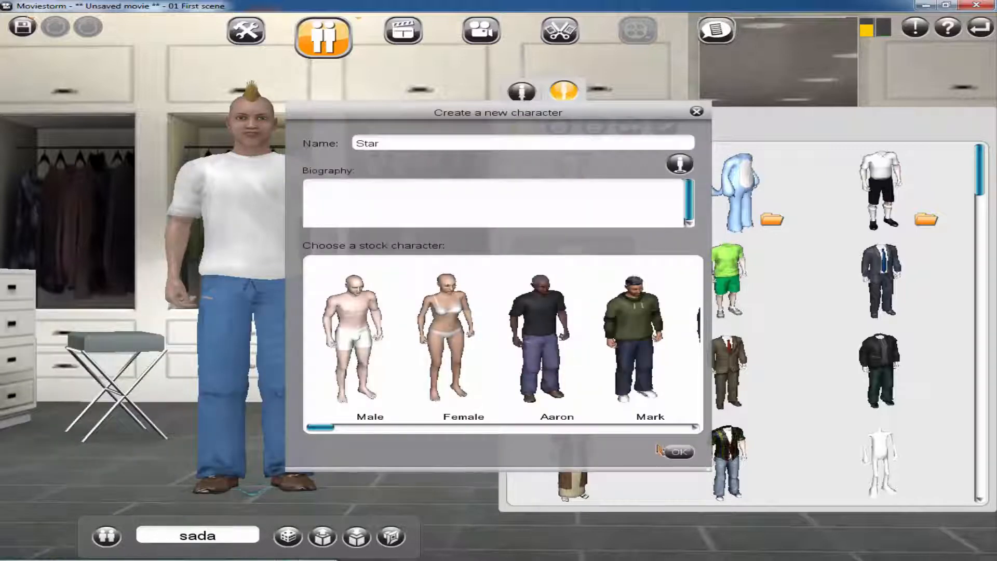
click(385, 427)
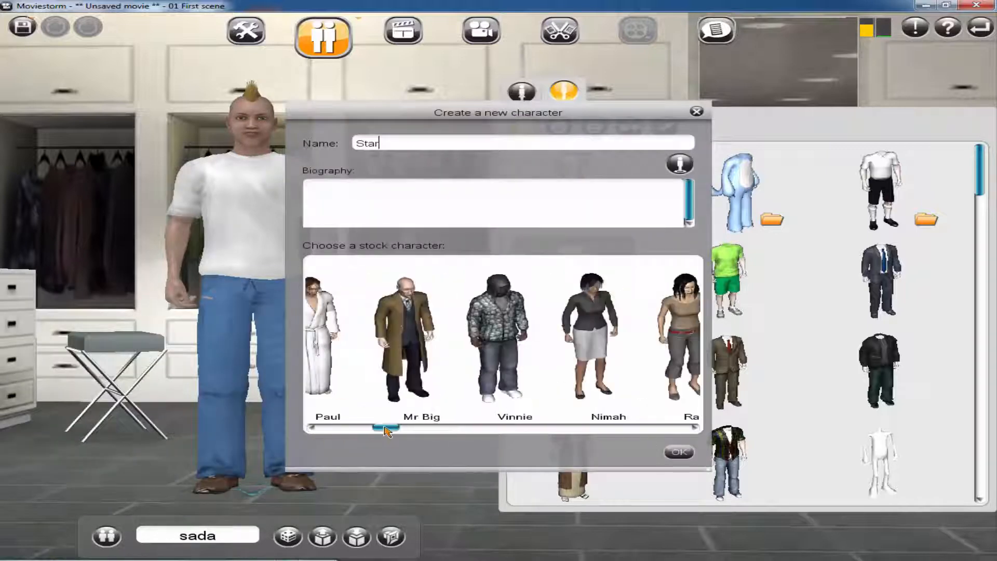
click(391, 328)
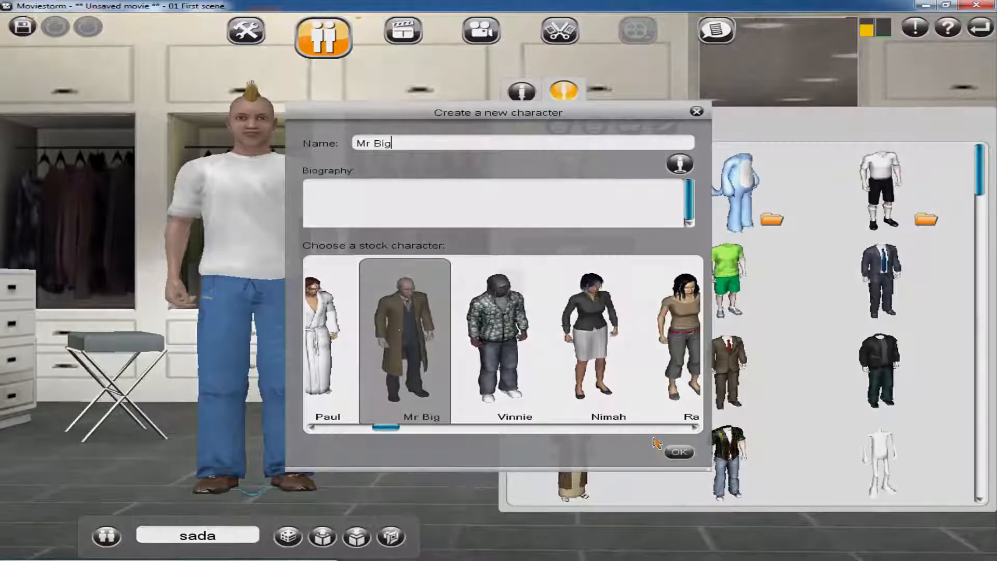
click(679, 452)
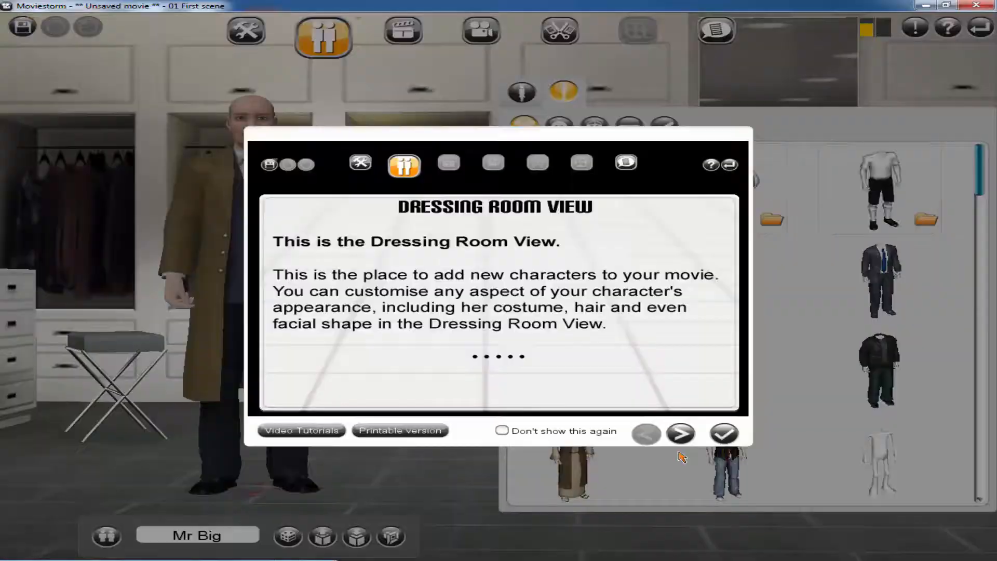
click(724, 434)
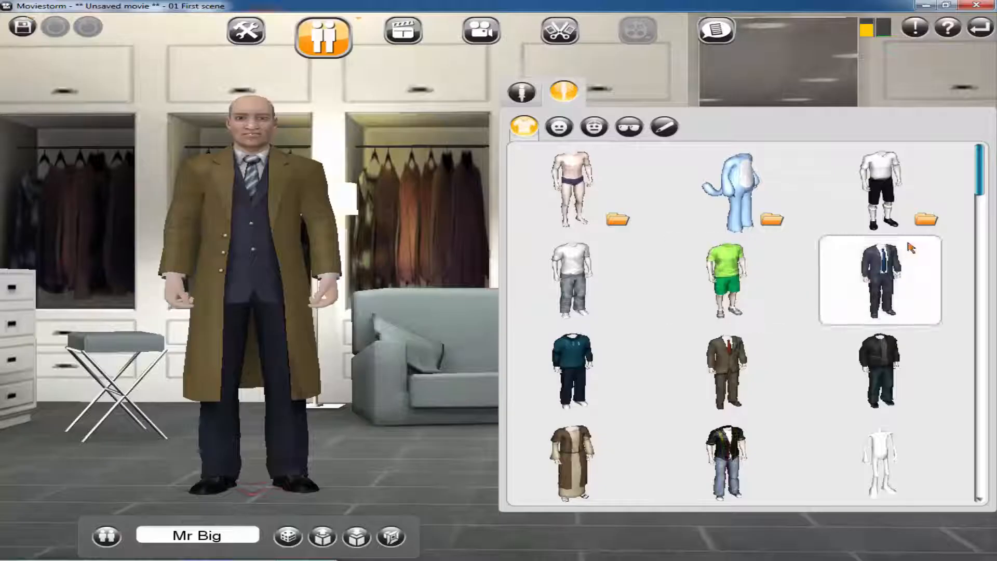
Step: Dress Mr Big in the white sci-fi bodysuit with black boots and gloves
drag(983, 182, 980, 223)
scroll(756, 239, down, 10)
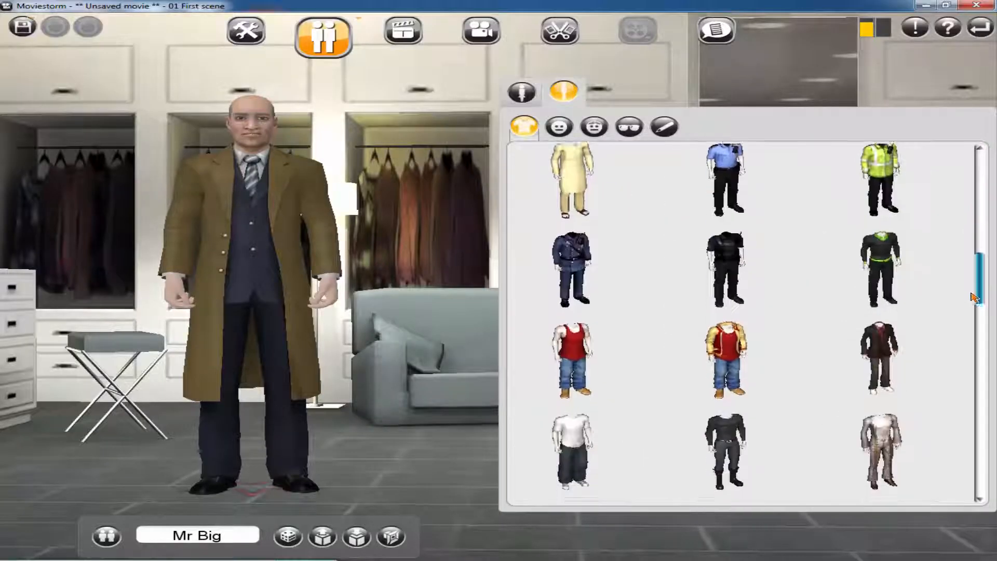
click(719, 281)
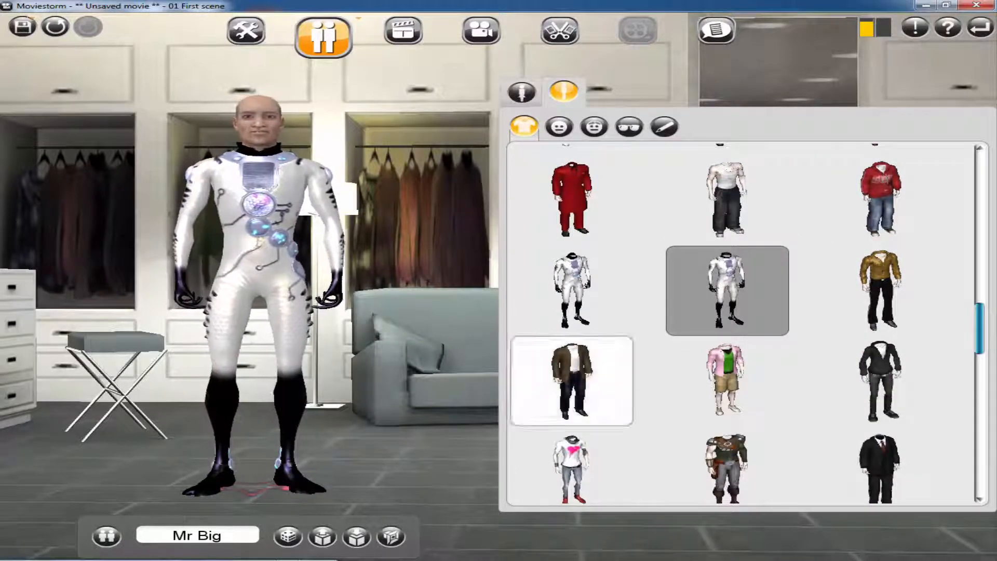
Step: Switch to the mohawked character in the cast list and dress him in the white sci-fi bodysuit
click(210, 535)
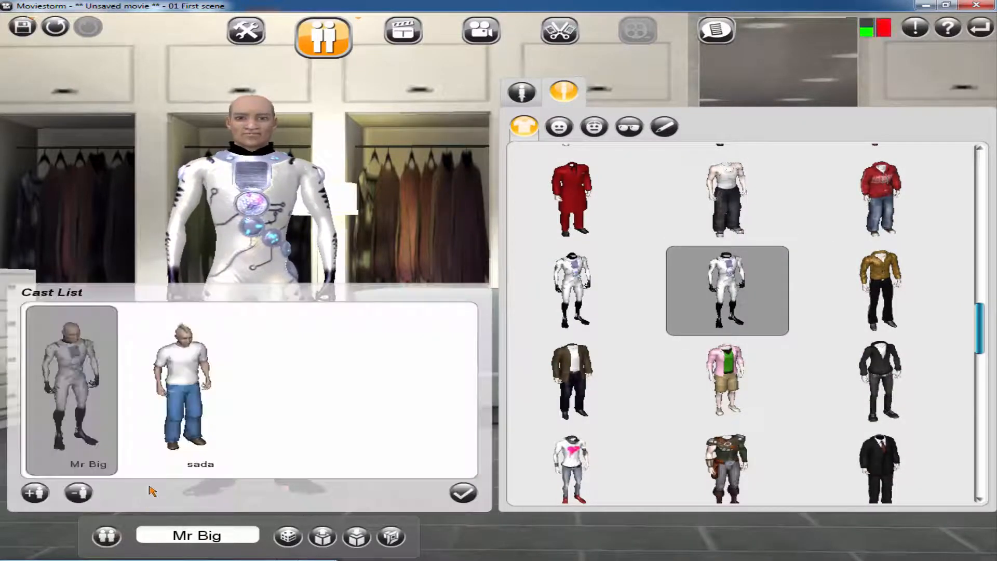
click(182, 393)
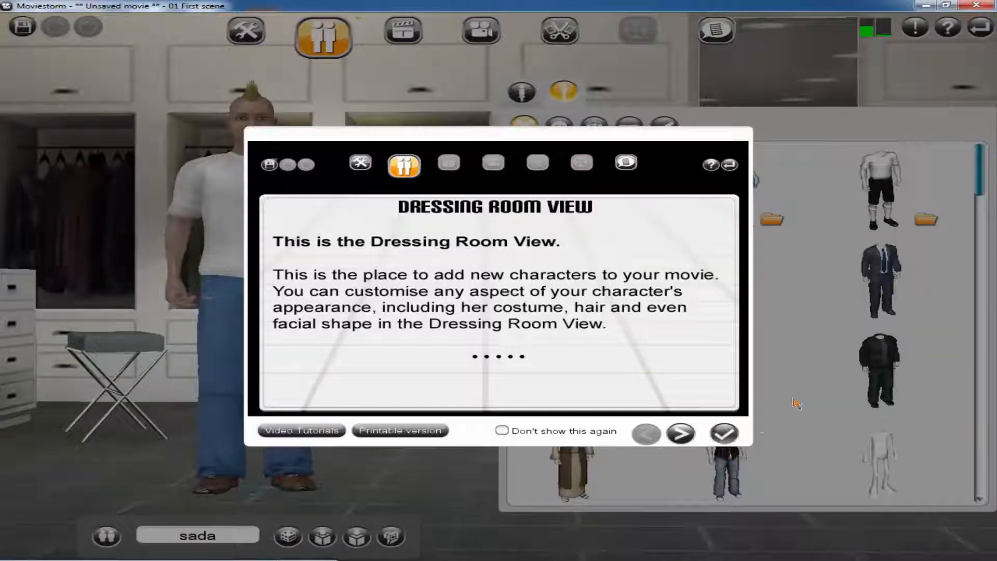
click(724, 433)
drag(977, 169, 975, 347)
click(572, 275)
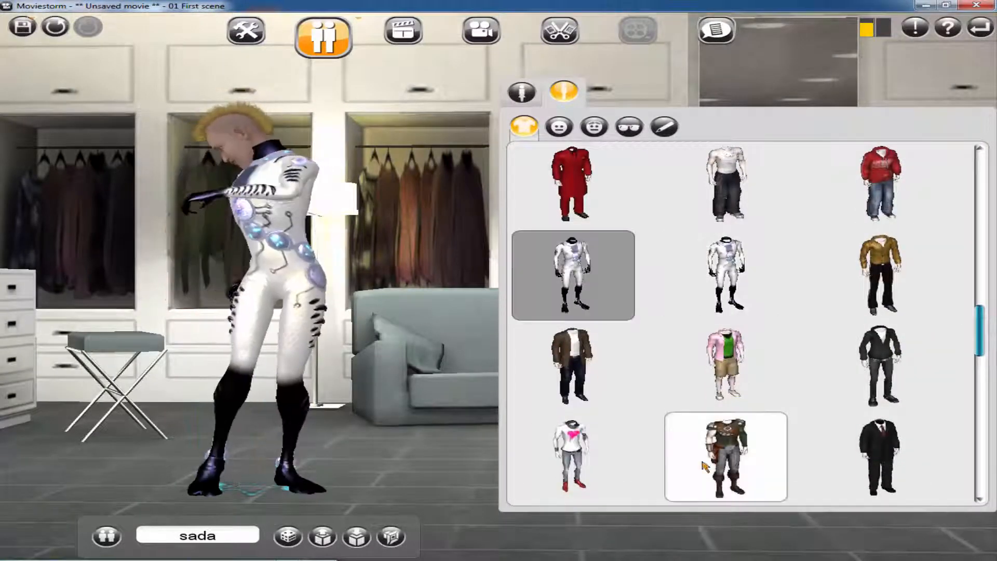
Step: Add the stock character Clive to the cast and dress him in the white sci-fi bodysuit
click(107, 536)
click(33, 492)
drag(323, 427, 545, 429)
click(359, 332)
click(679, 452)
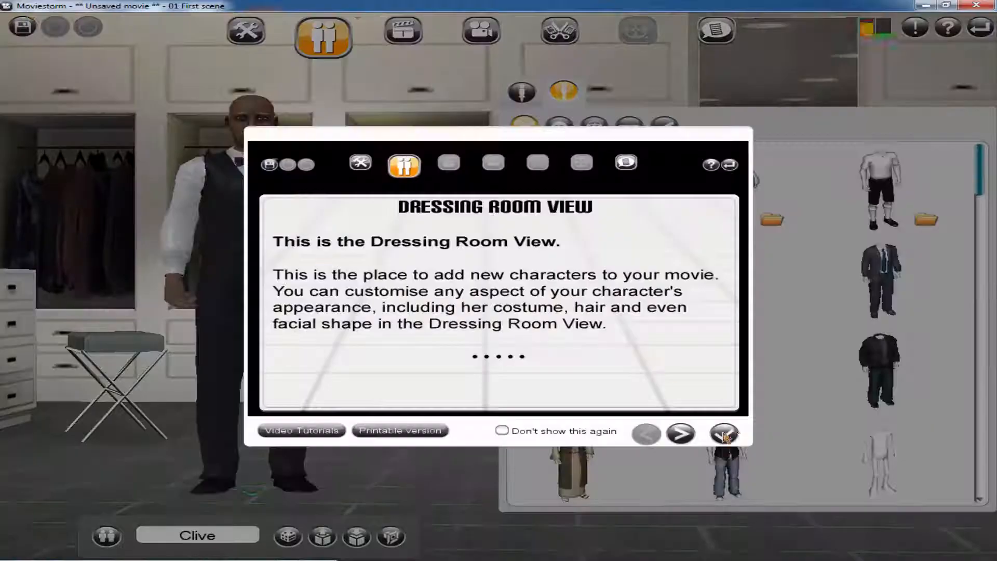
click(724, 433)
Step: Add the stock character Nicholas to the cast and dress him in the white sci-fi bodysuit
click(106, 536)
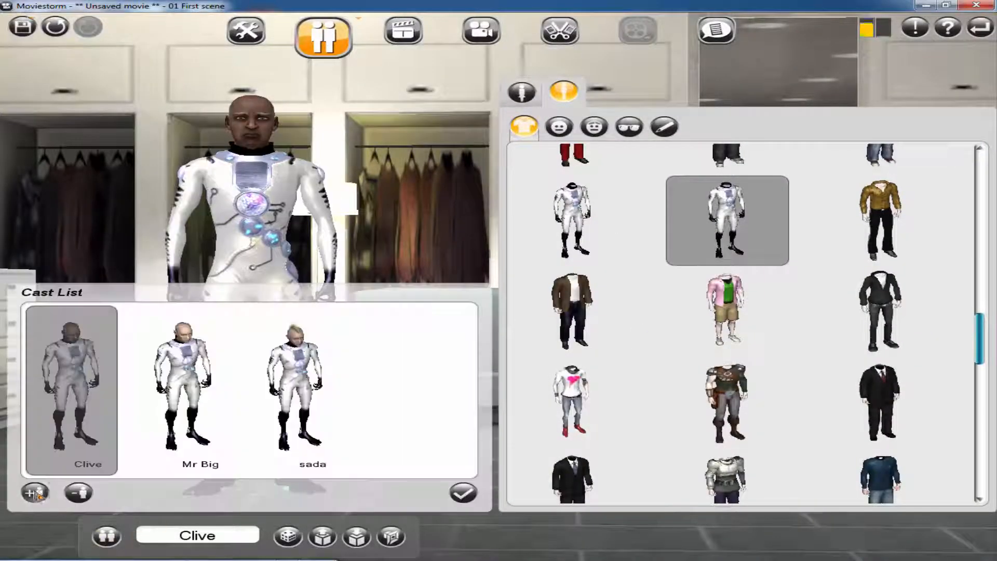
click(33, 492)
drag(333, 427, 587, 429)
click(421, 301)
click(678, 452)
click(723, 432)
click(591, 310)
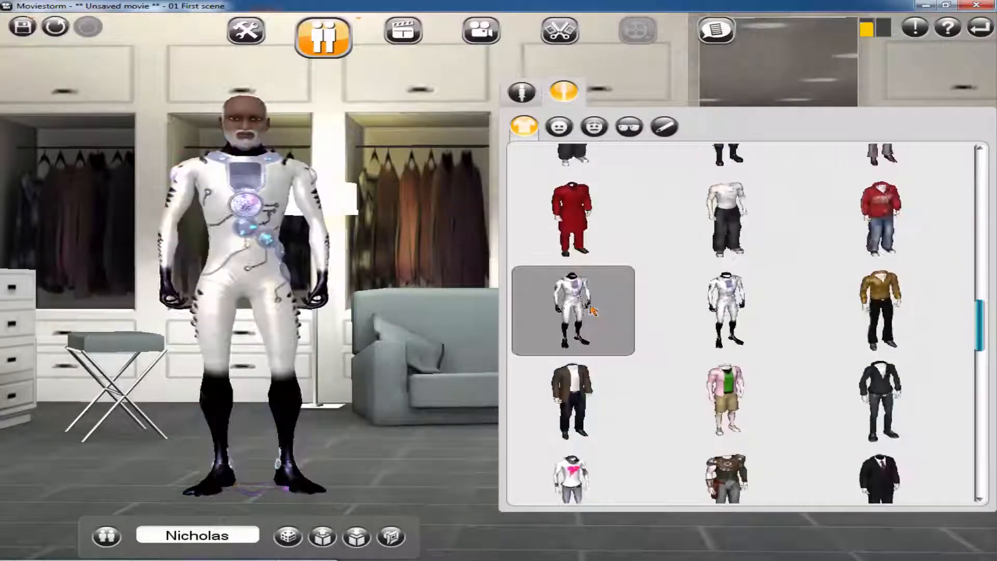
Step: Replace the mohawked character's hair with a combat helmet and change the helmet's color to black
click(106, 536)
click(296, 366)
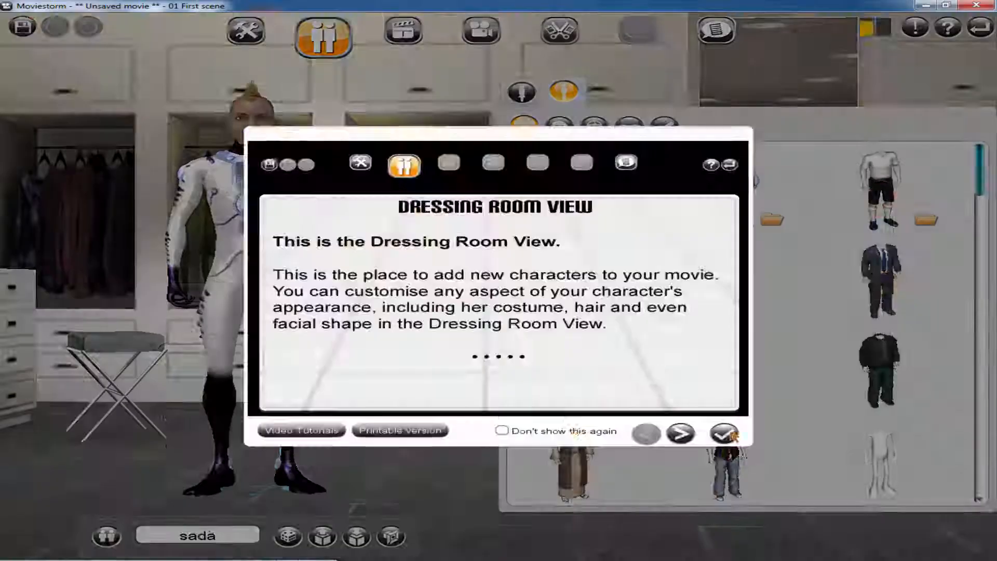
click(726, 434)
click(595, 126)
click(607, 194)
click(744, 189)
click(465, 169)
click(423, 188)
click(379, 347)
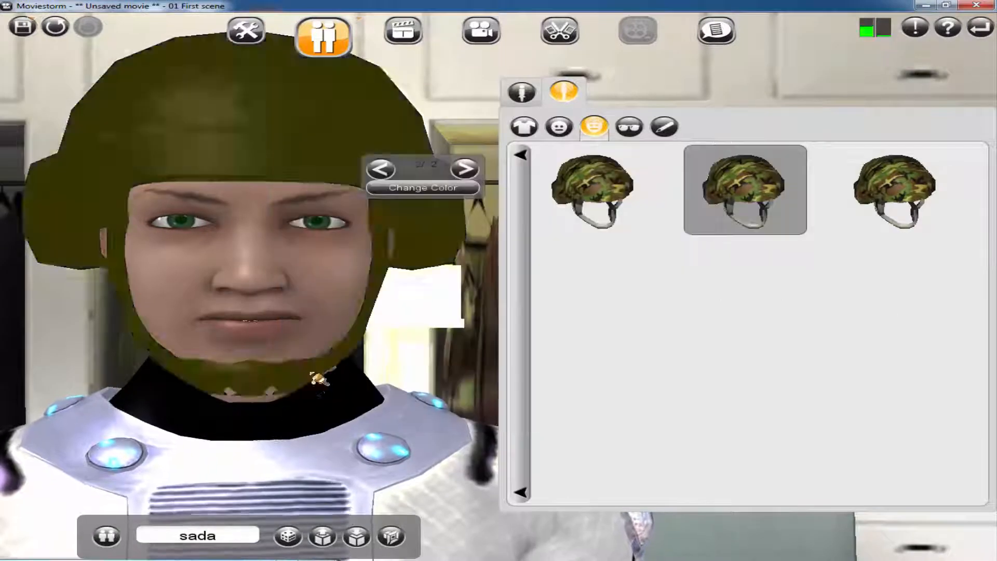
click(318, 378)
Step: Add the female stock character Aviva to the cast and dress her in the white sci-fi bodysuit
click(106, 536)
click(35, 492)
click(447, 338)
drag(321, 427, 490, 438)
click(511, 338)
click(679, 452)
scroll(895, 358, down, 5)
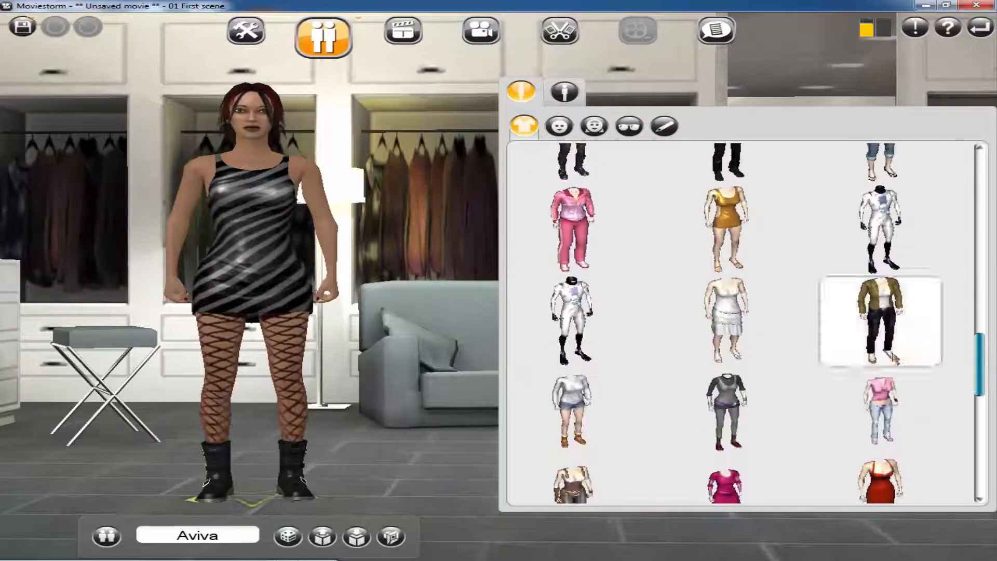
click(571, 322)
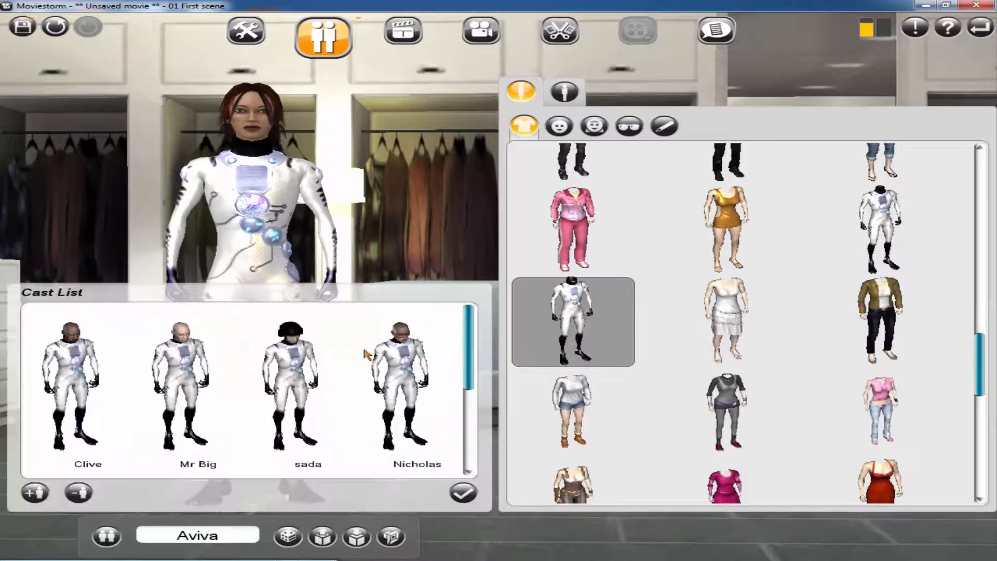
click(447, 490)
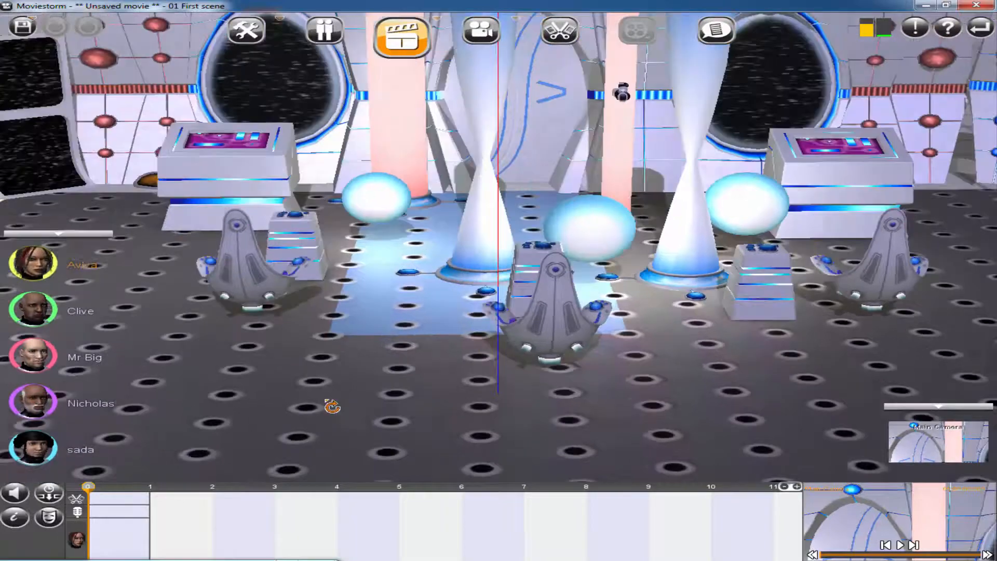
Step: Place Aviva on the floor in front of the wall console beside the barred white door wall's far porthole, facing the console
right_drag(326, 400, 297, 355)
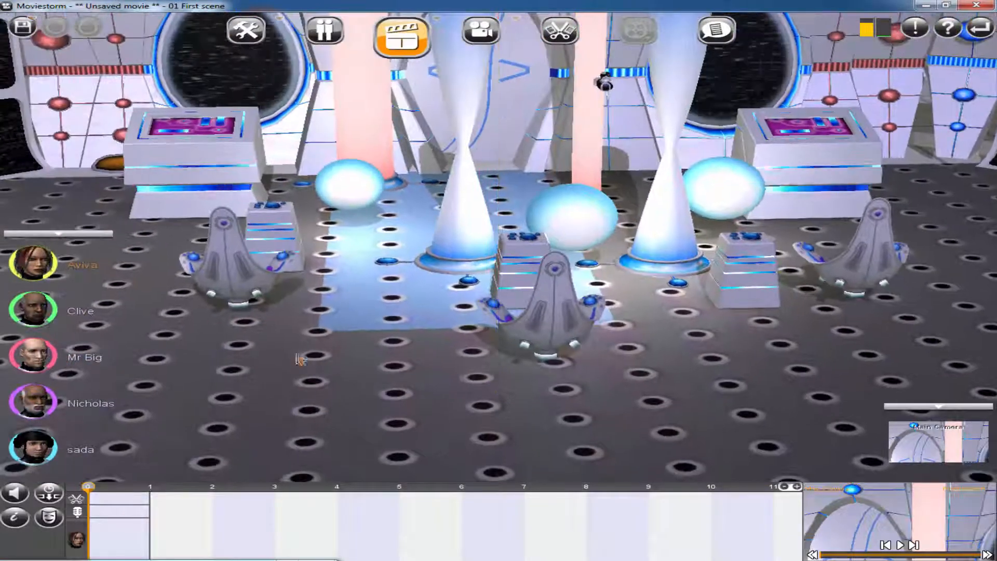
click(145, 230)
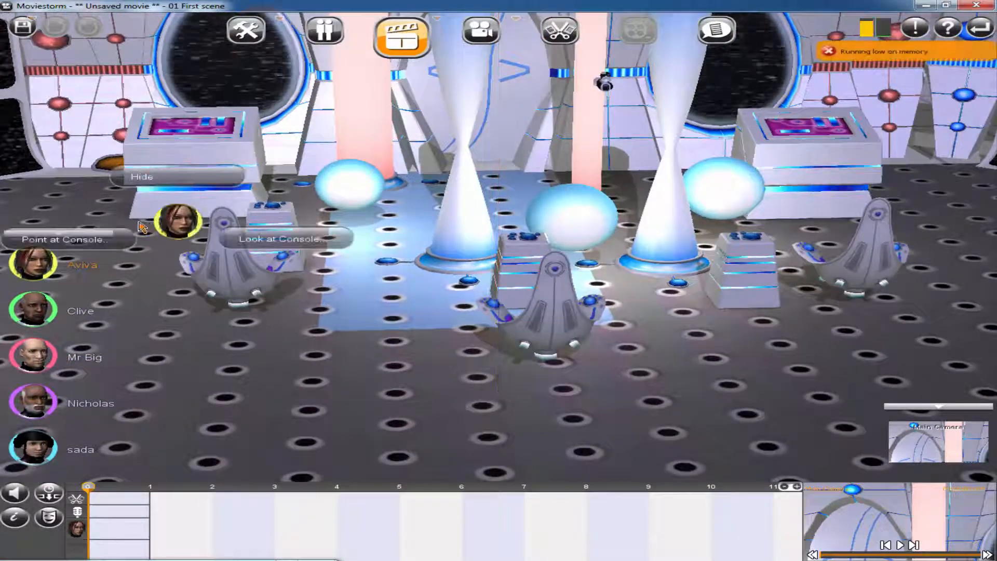
click(170, 244)
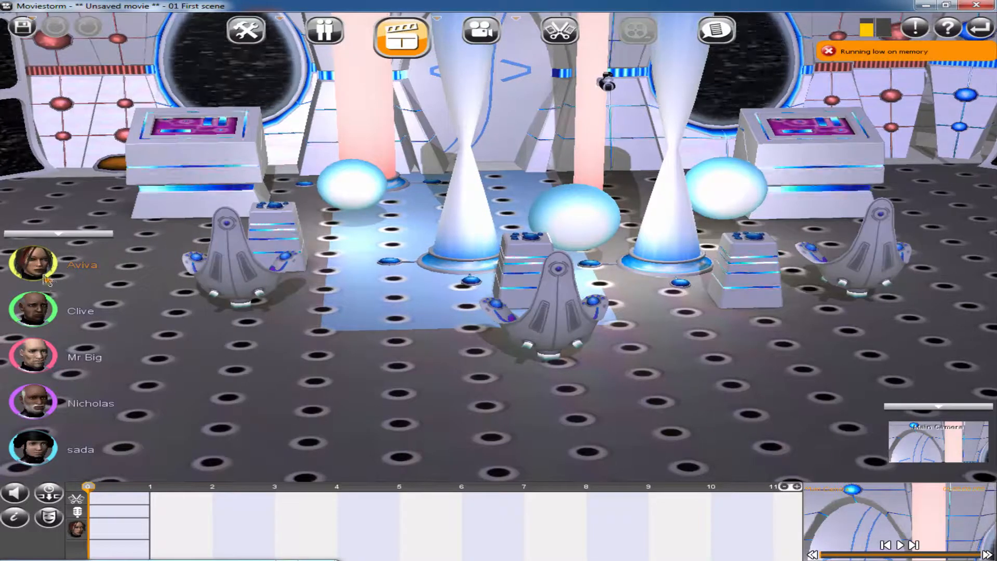
click(137, 232)
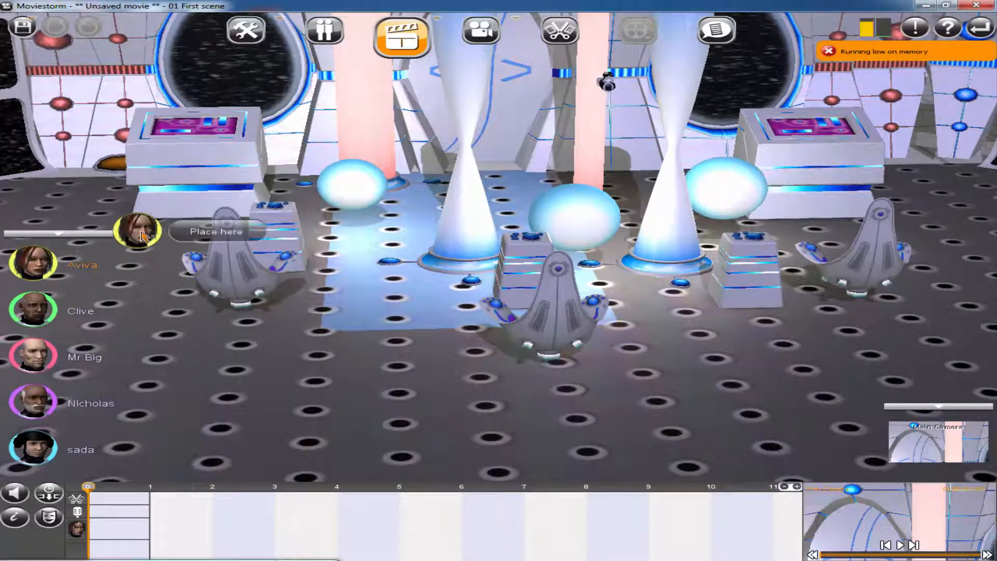
click(227, 233)
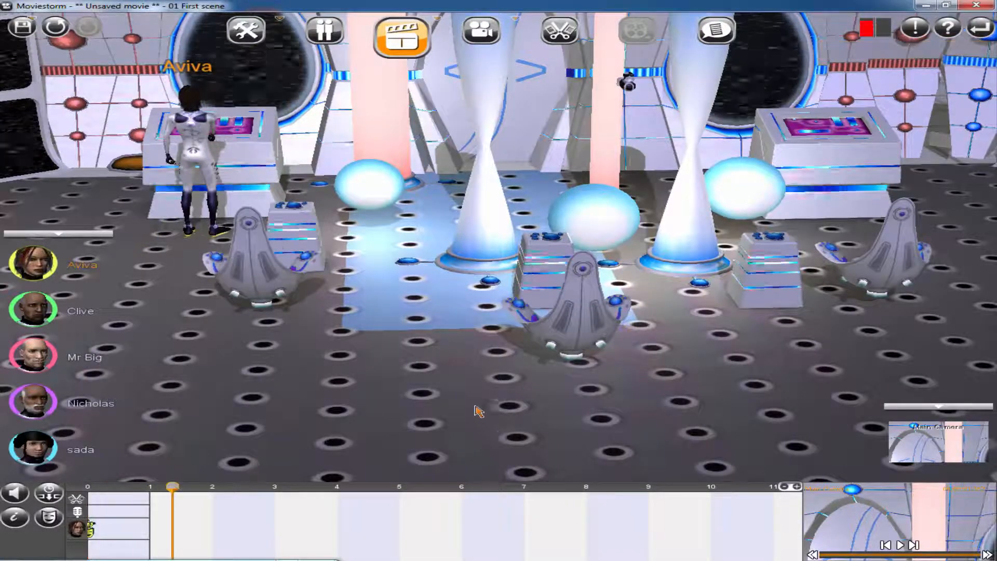
Step: Place the helmeted character in front of the other wall console, on the opposite side of the set from Aviva
click(38, 451)
right_drag(956, 273, 777, 251)
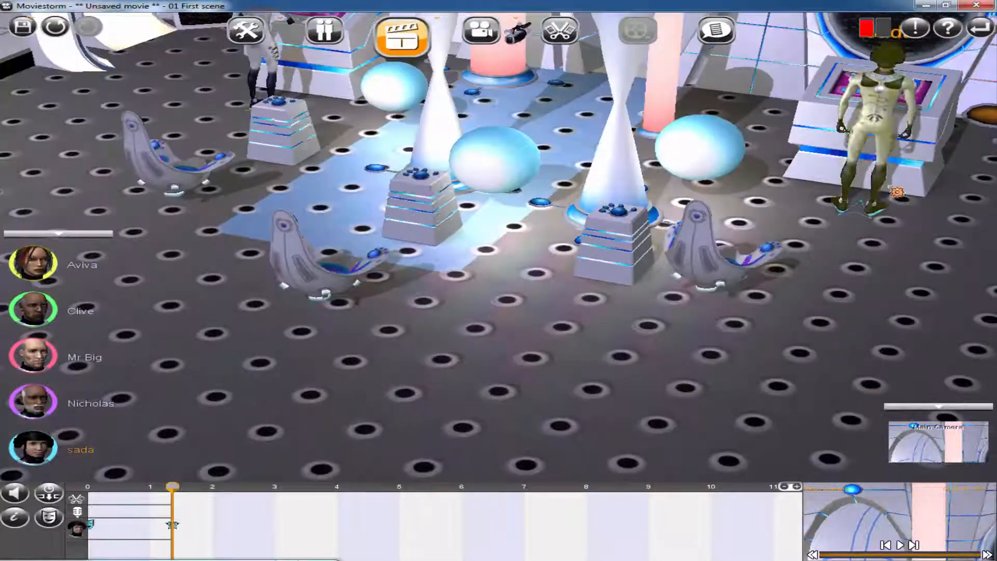
click(151, 533)
click(185, 506)
Step: Have Clive sit down in the chair nearest Aviva and shift his actions to the start of the timeline
click(34, 310)
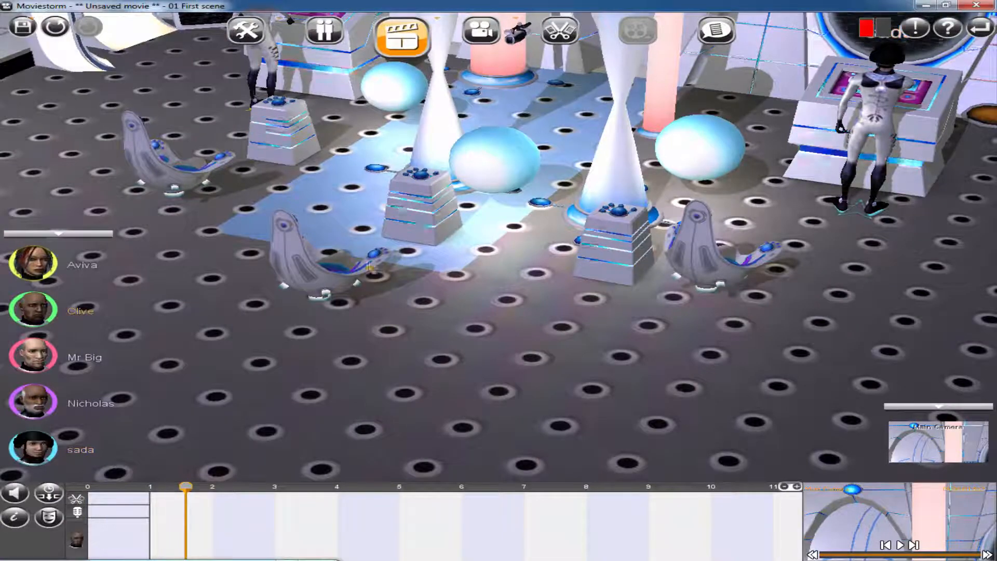
click(256, 174)
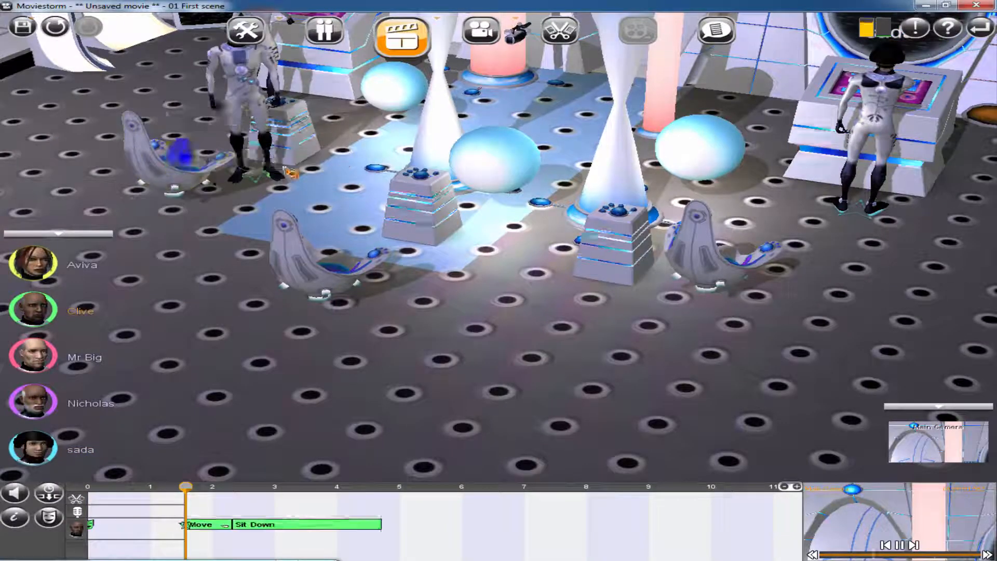
drag(188, 524, 90, 524)
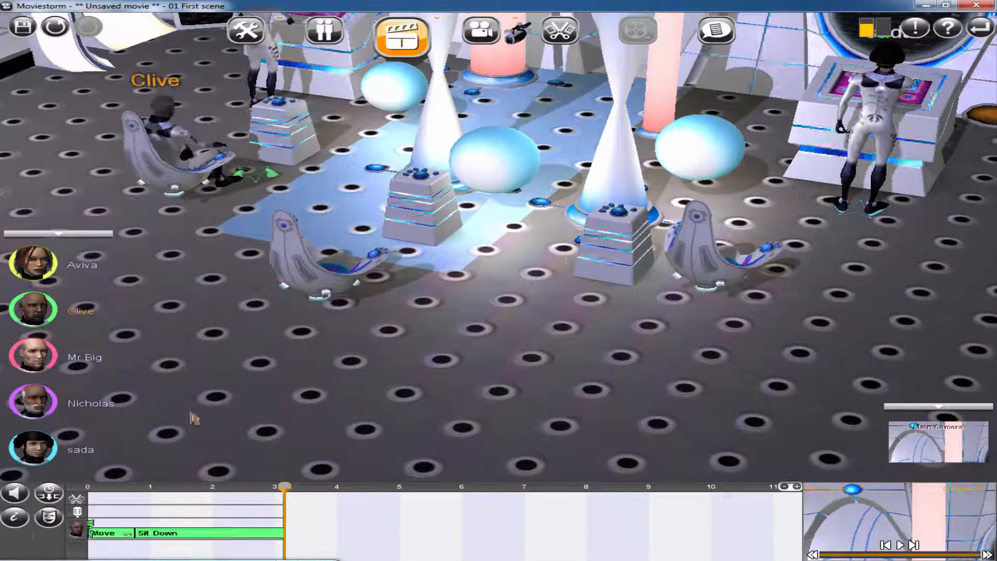
Step: Place Mr Big by the middle chair, have him sit down in it, and shift his actions to the start of the timeline
click(33, 357)
click(345, 233)
click(438, 235)
drag(288, 526, 89, 526)
click(95, 505)
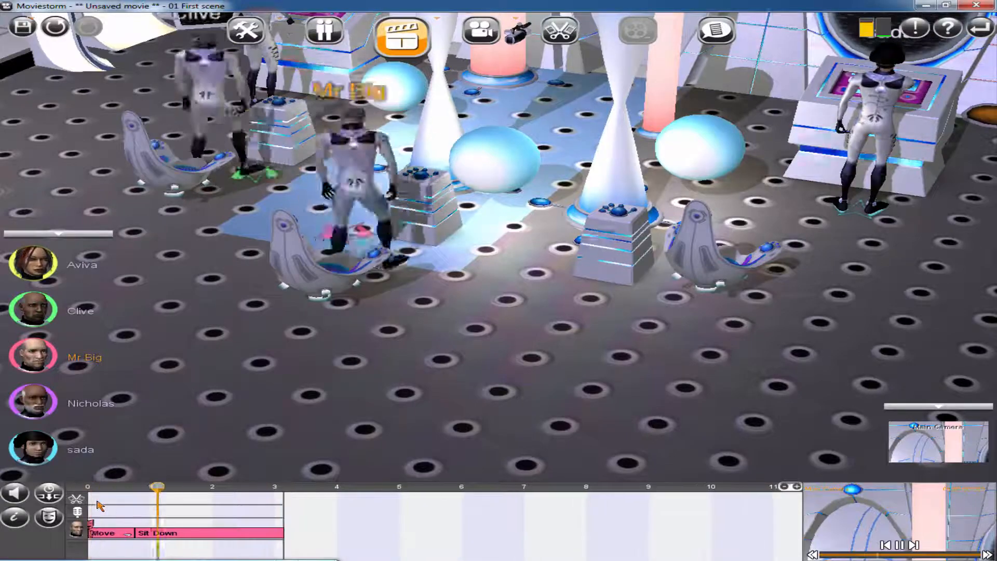
Step: Place Nicholas outside the set behind the closed sci-fi door and turn him toward the door
right_drag(416, 379, 796, 337)
click(900, 296)
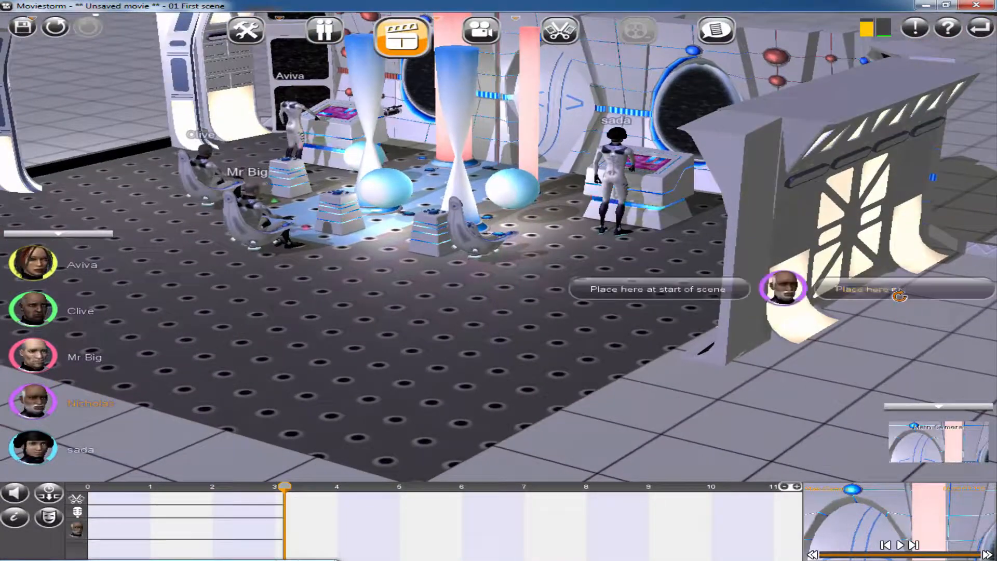
click(901, 298)
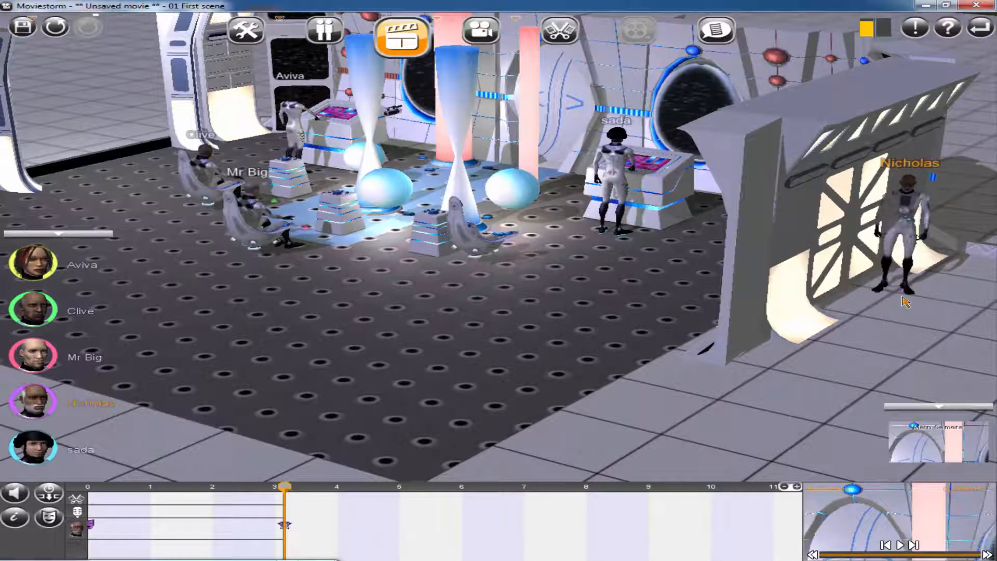
right_drag(901, 294, 816, 281)
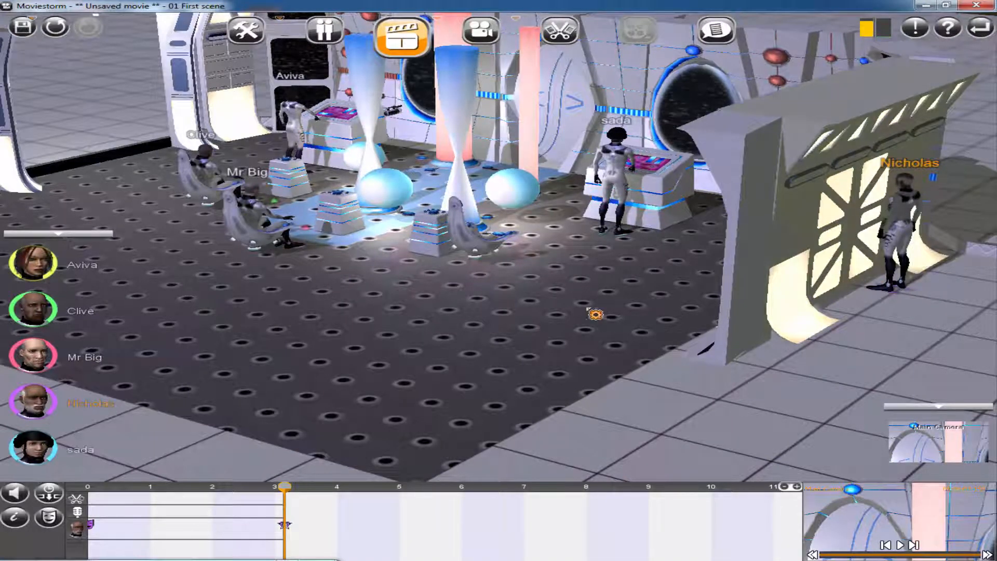
Step: Open the sci-fi door and have Nicholas walk through it to sit down in the remaining empty chair
right_drag(681, 337, 492, 203)
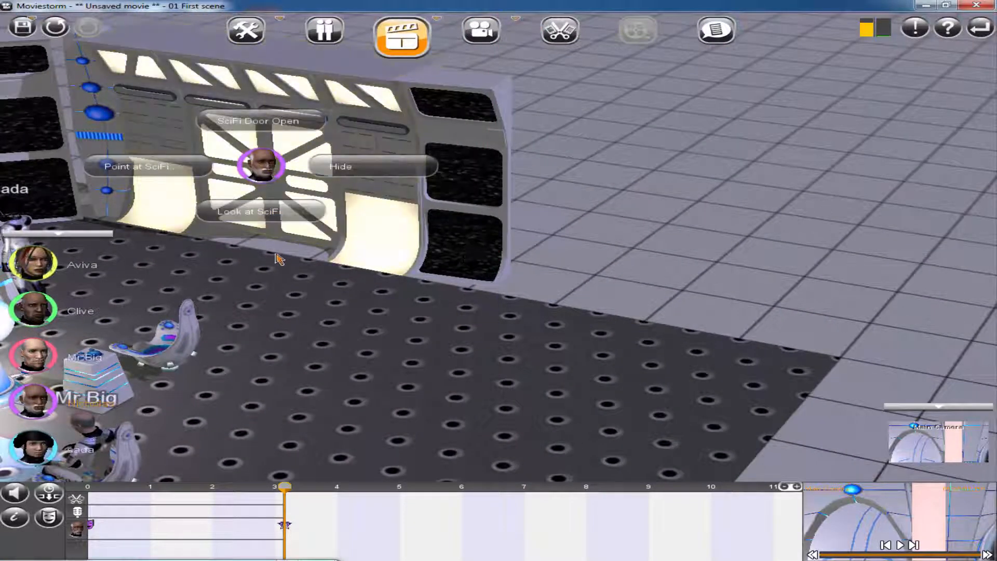
click(258, 184)
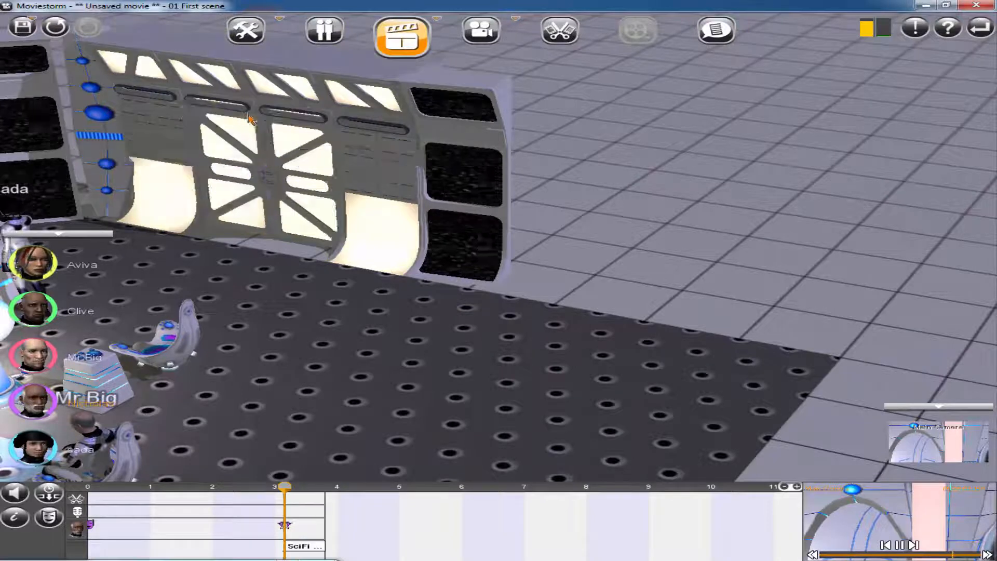
drag(207, 275, 437, 309)
click(452, 333)
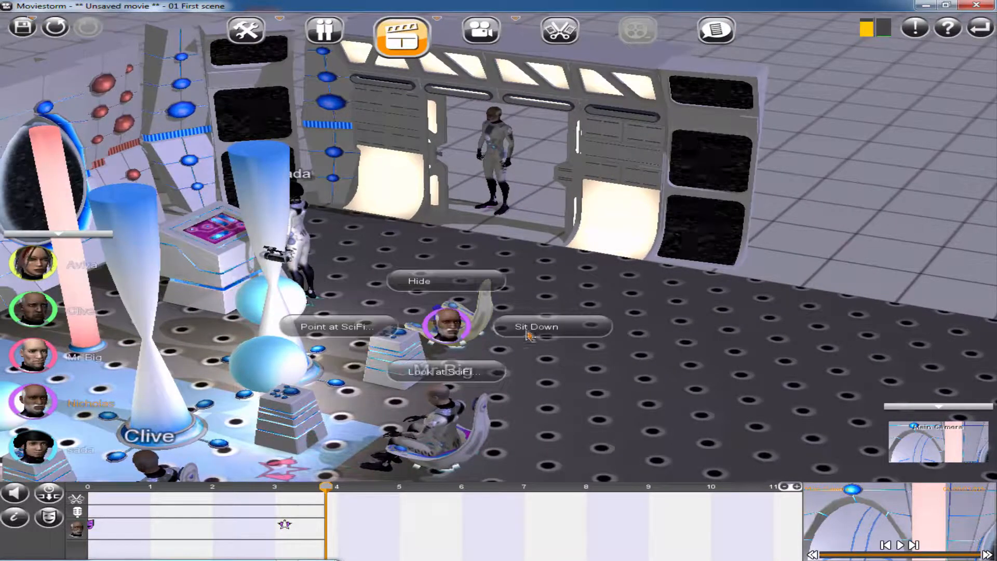
click(674, 360)
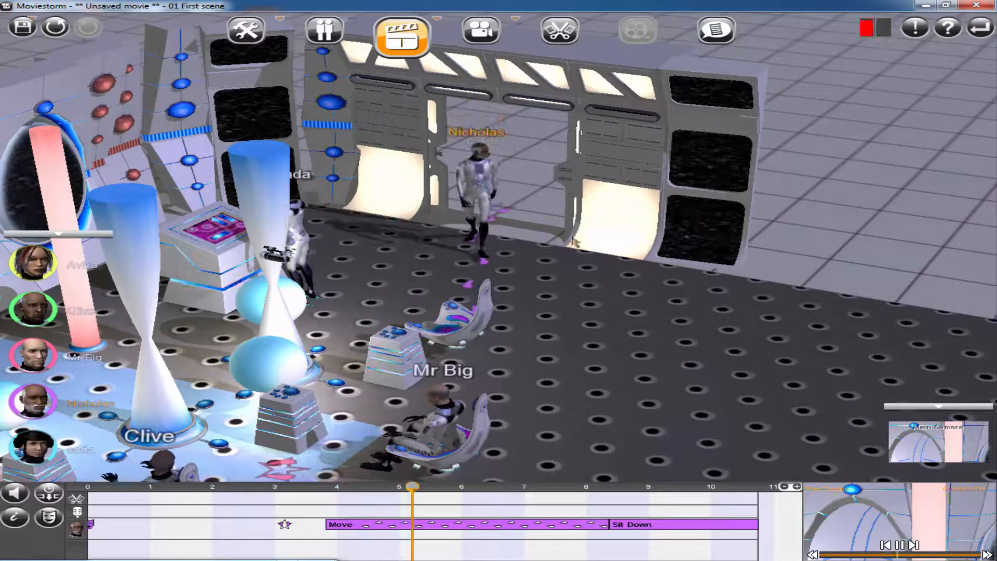
Step: Close the sci-fi door behind Nicholas and shift the closing action earlier on the timeline
click(577, 136)
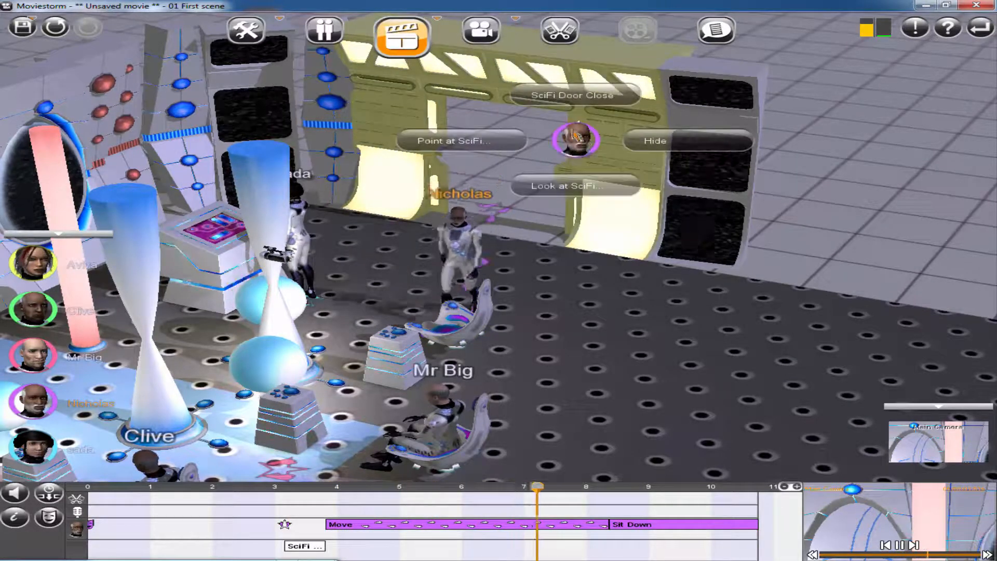
click(572, 95)
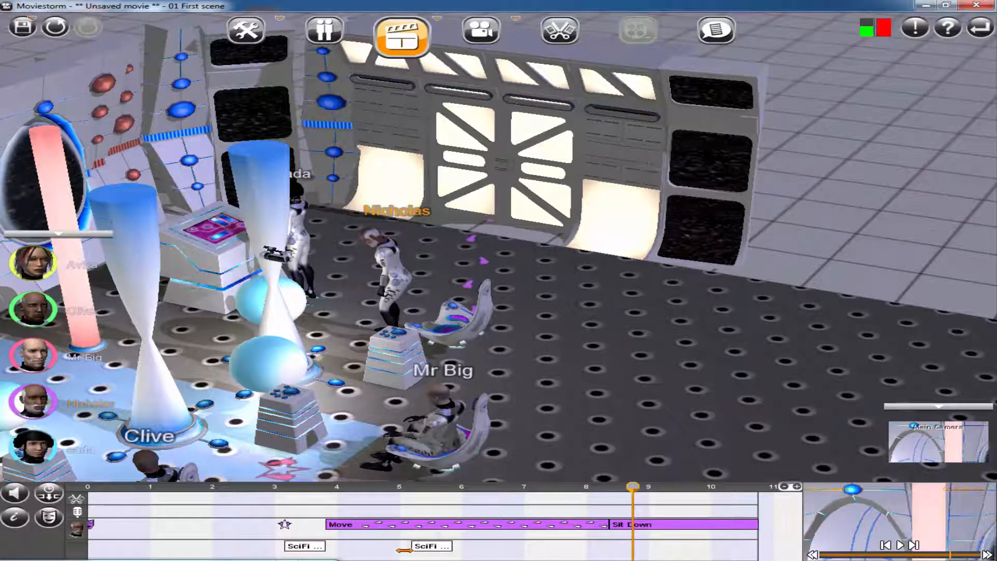
click(278, 489)
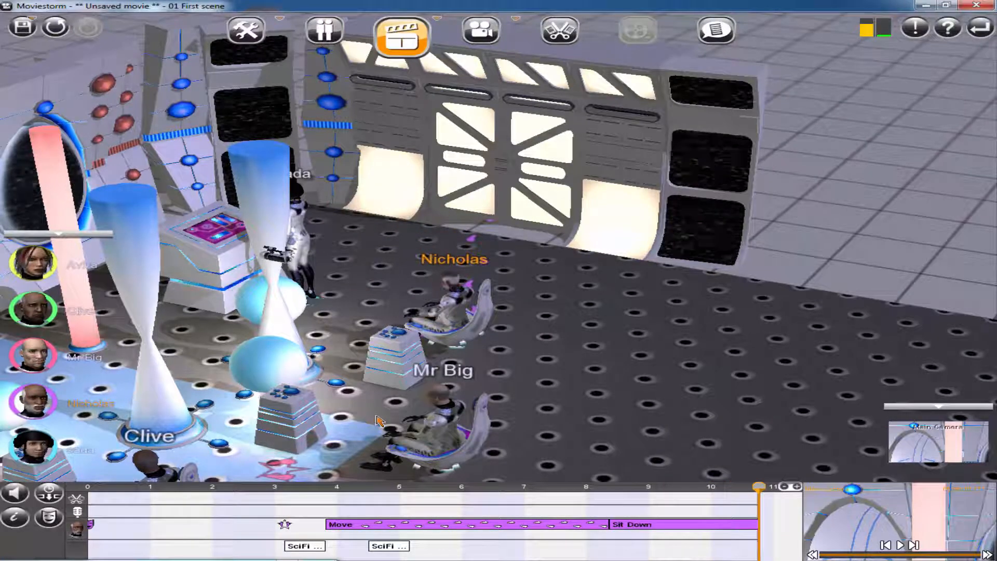
Step: Examine the populated spaceship set from several angles, checking the seated crew and the characters standing at the consoles
drag(546, 373, 594, 301)
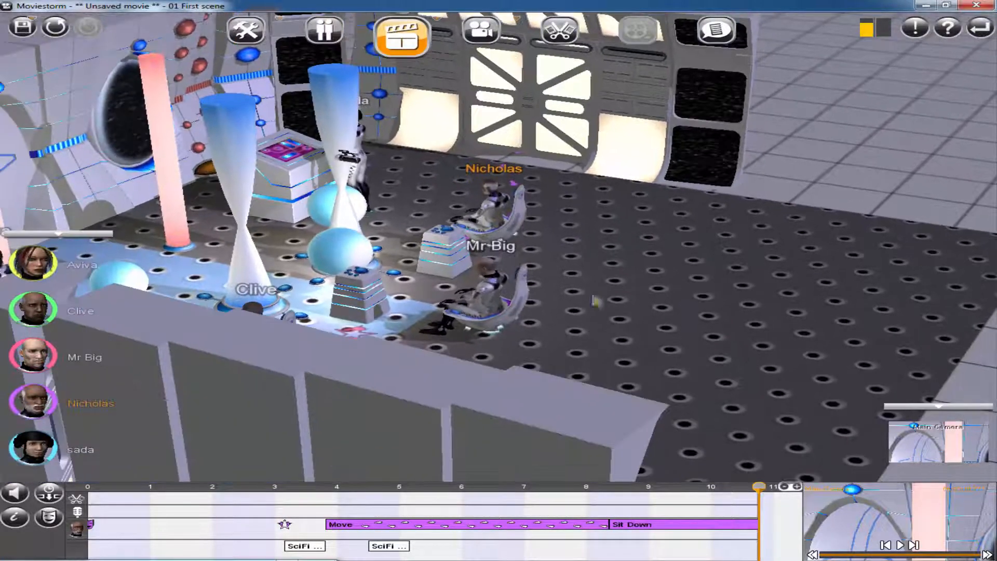
drag(531, 310, 466, 281)
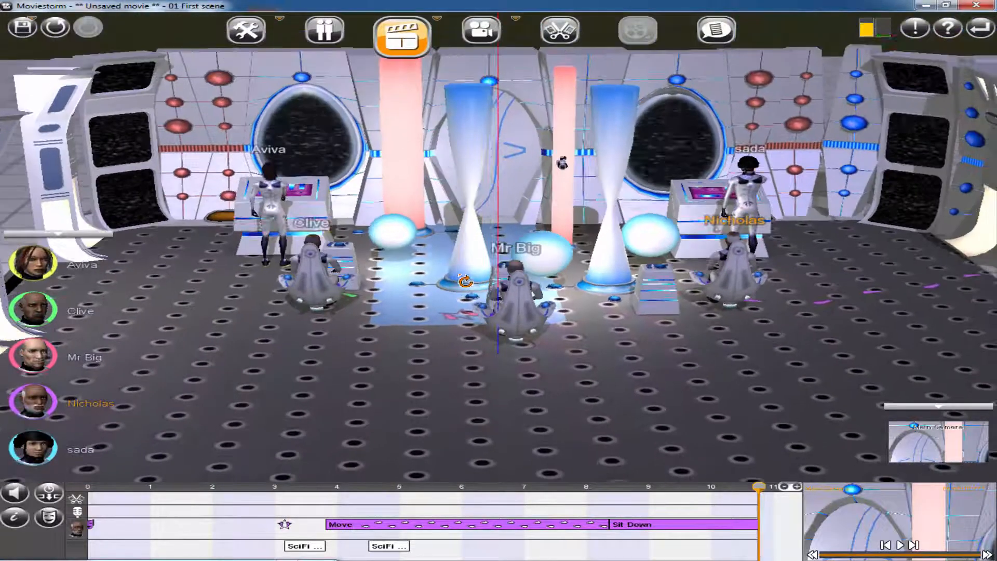
scroll(630, 403, up, 2)
right_drag(641, 402, 662, 340)
scroll(655, 419, up, 4)
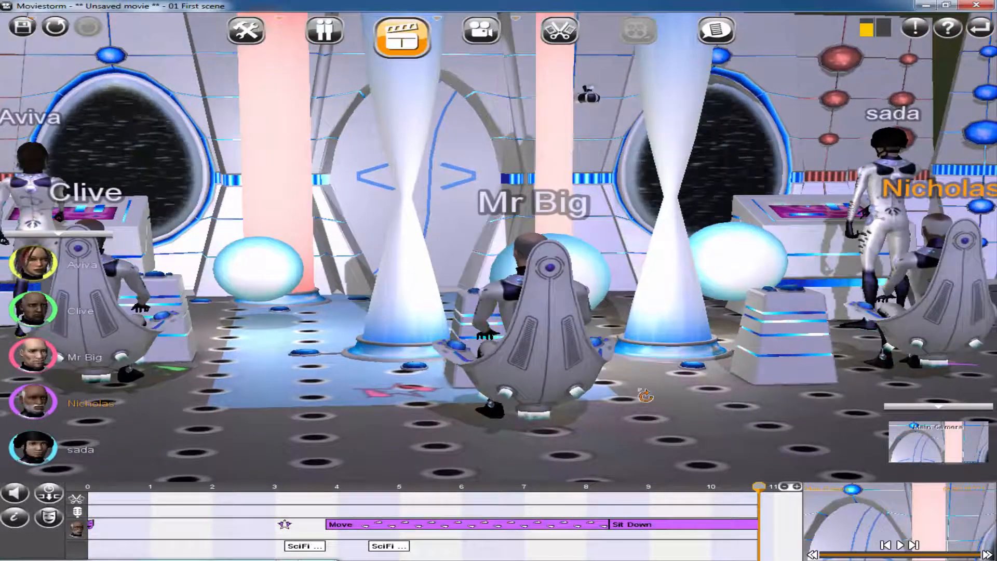
right_drag(645, 396, 770, 418)
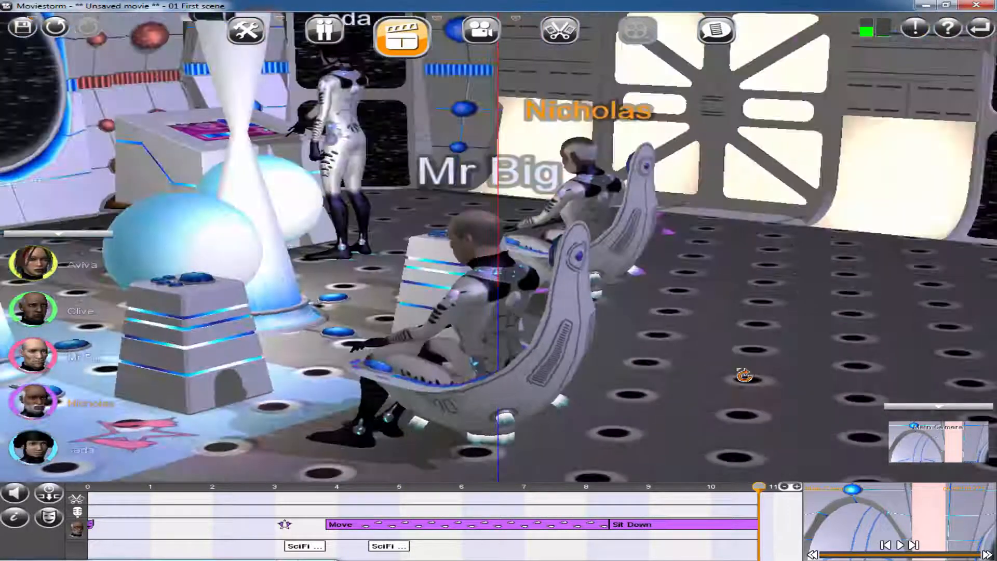
right_drag(745, 375, 679, 375)
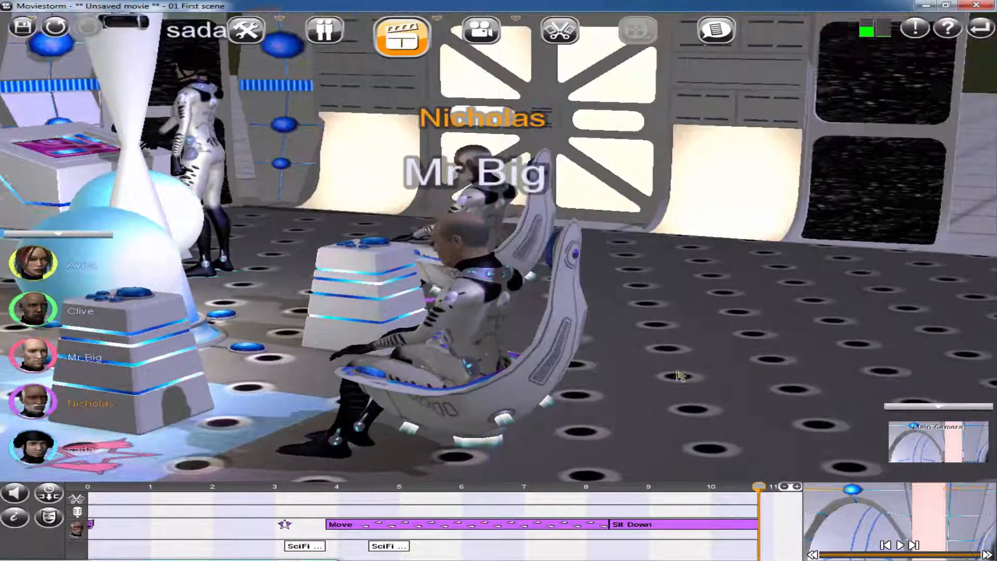
drag(579, 345, 702, 353)
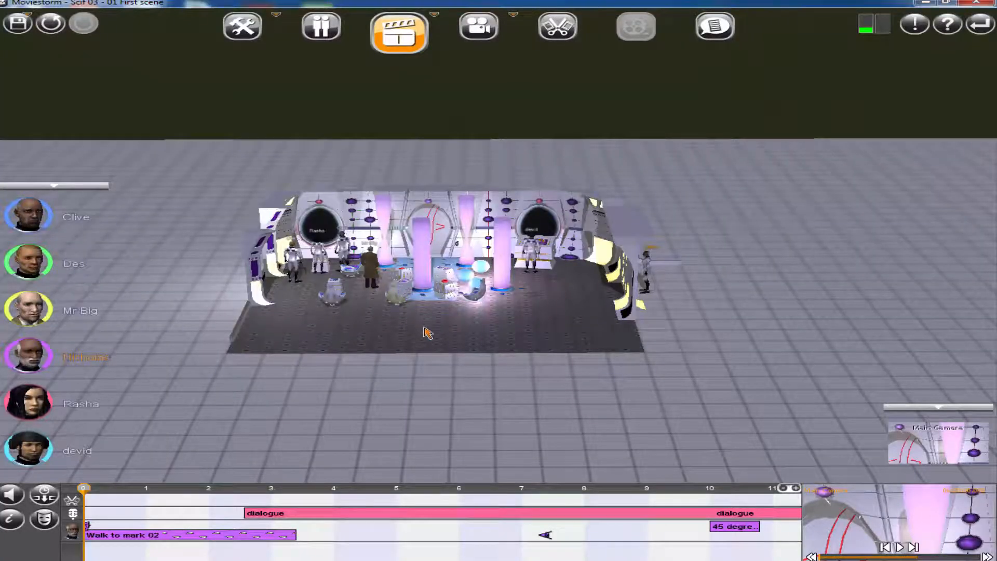
Step: Examine the set, lights, consoles and character placement in the Scif 03 movie from several angles
scroll(405, 306, up, 5)
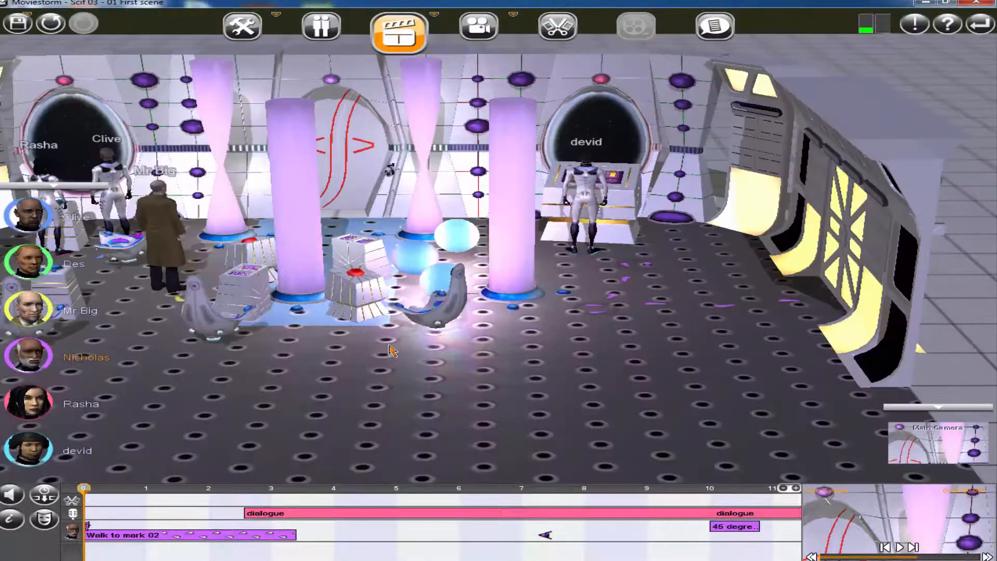
drag(389, 345, 541, 410)
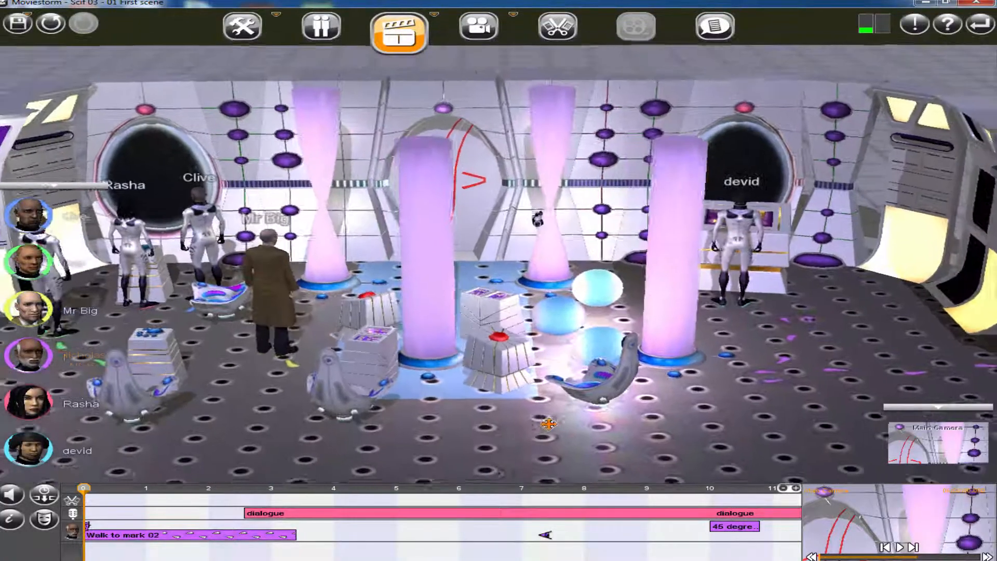
scroll(460, 414, up, 2)
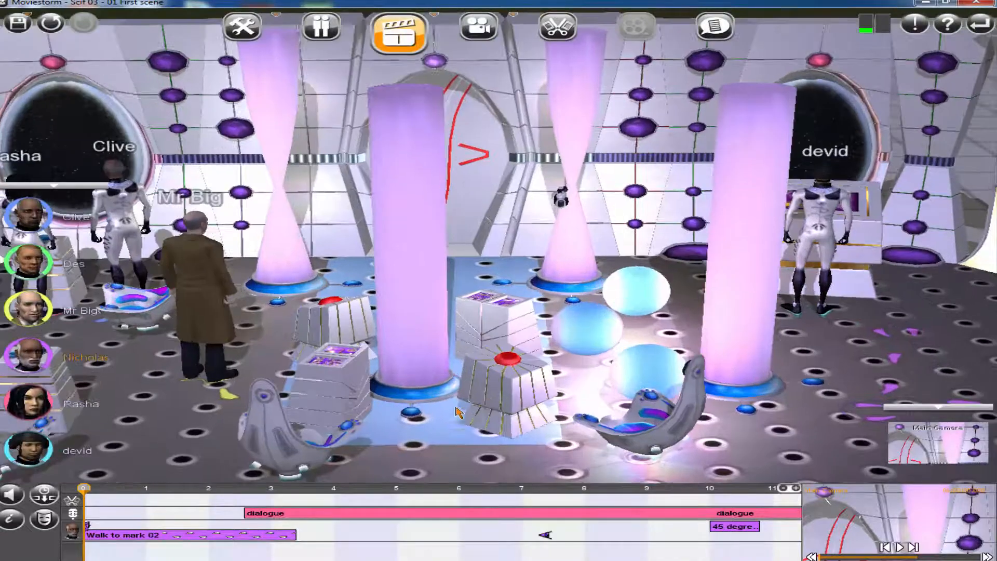
drag(440, 318, 809, 315)
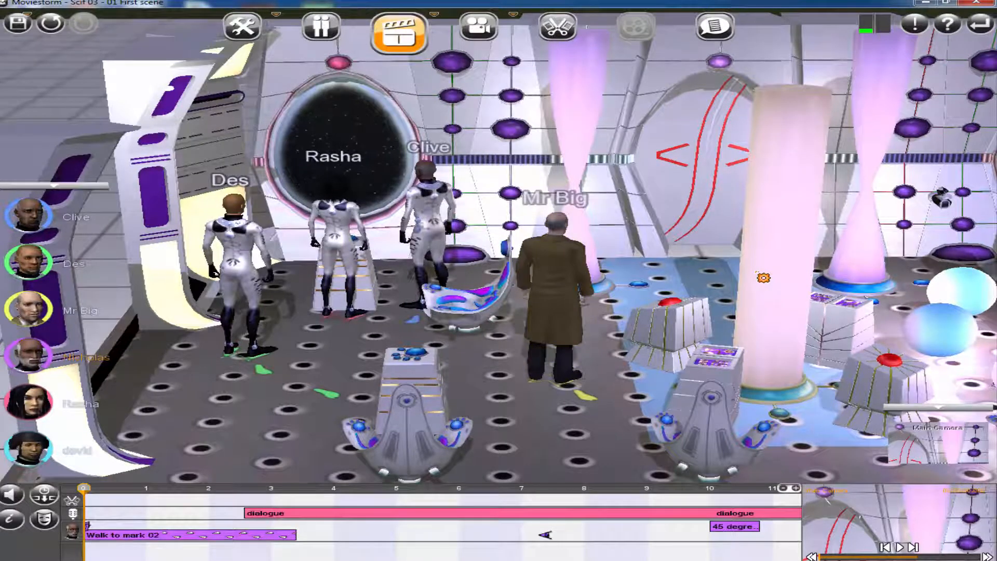
scroll(614, 379, down, 1)
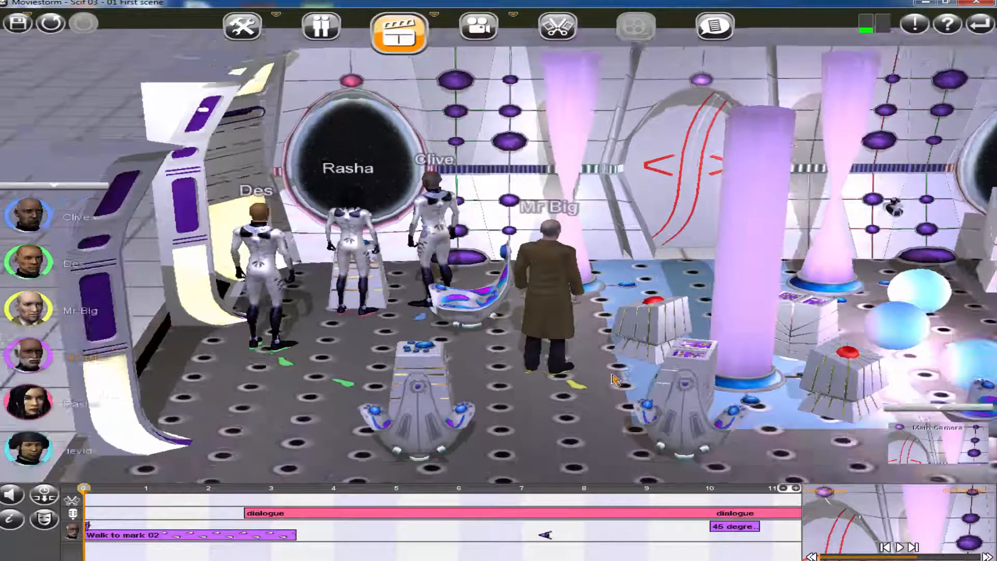
scroll(615, 379, down, 2)
drag(614, 379, 569, 222)
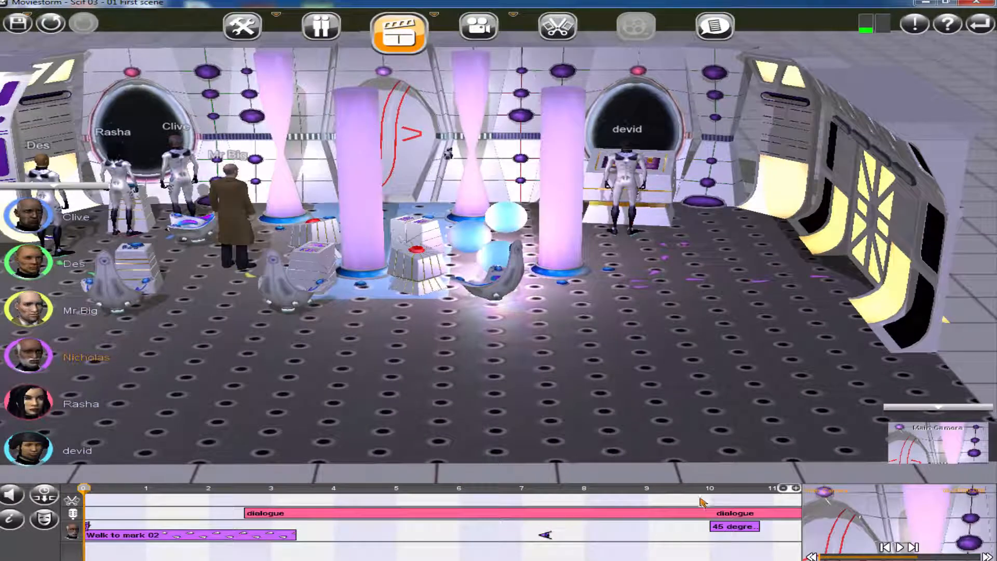
Step: Scrub through the scene to the end of Nicholas's walk to mark 03 and bring up his interaction options for Rasha
drag(682, 489, 630, 505)
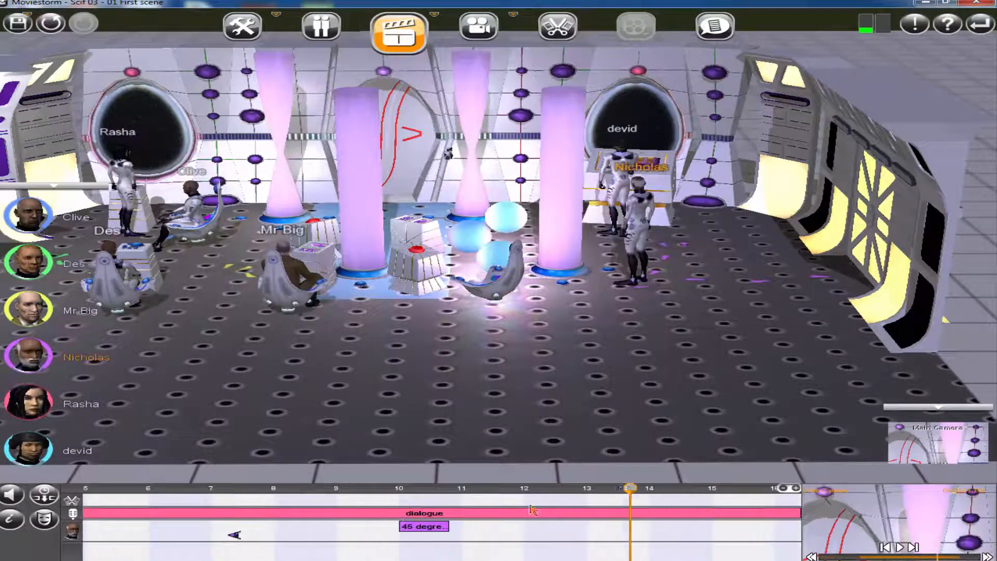
drag(530, 507, 728, 530)
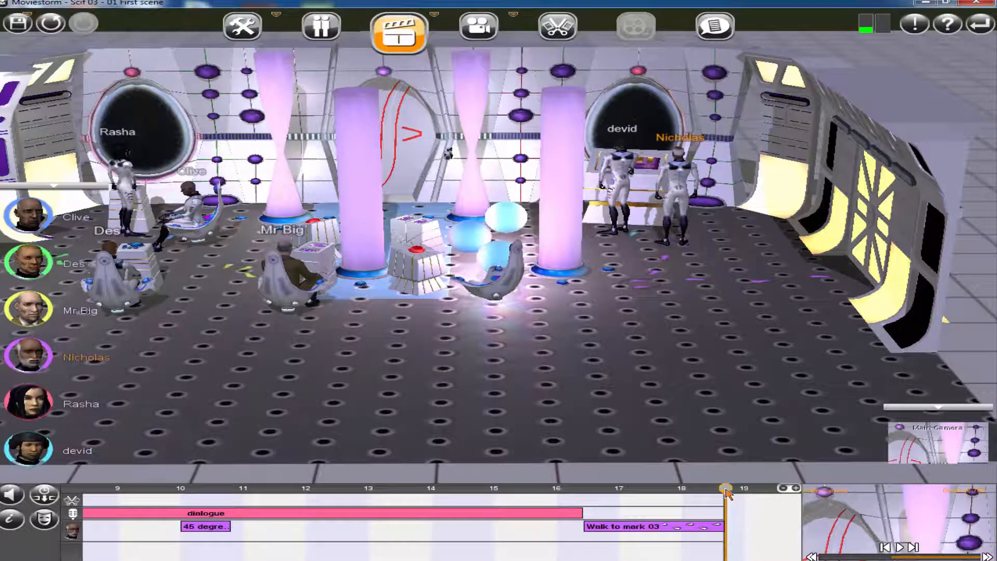
mouse_move(726, 493)
mouse_down()
mouse_move(748, 493)
mouse_move(716, 492)
mouse_move(726, 494)
mouse_up()
click(138, 182)
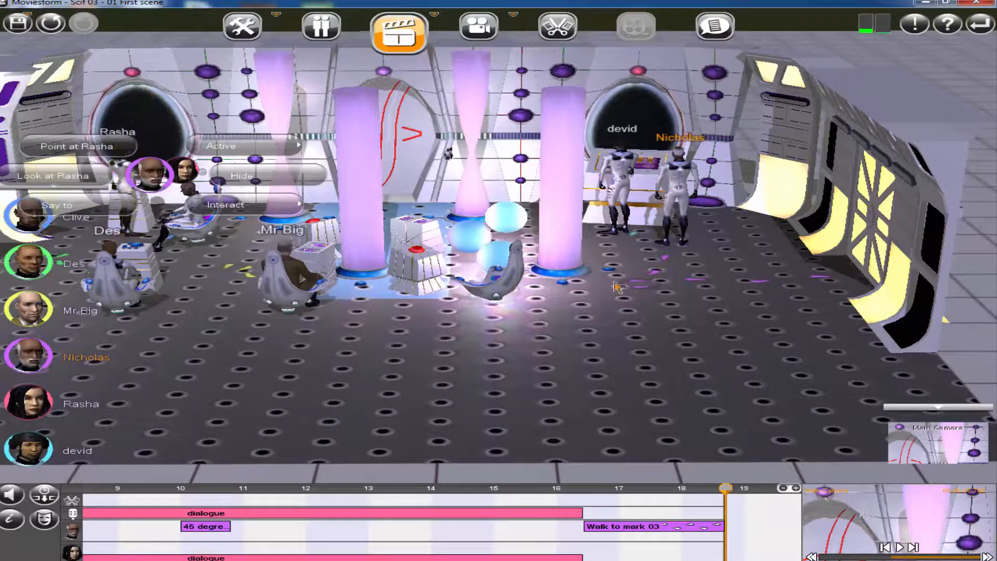
Step: Start a new spoken line for devid at the point where his existing dialogue ends on the timeline
click(630, 277)
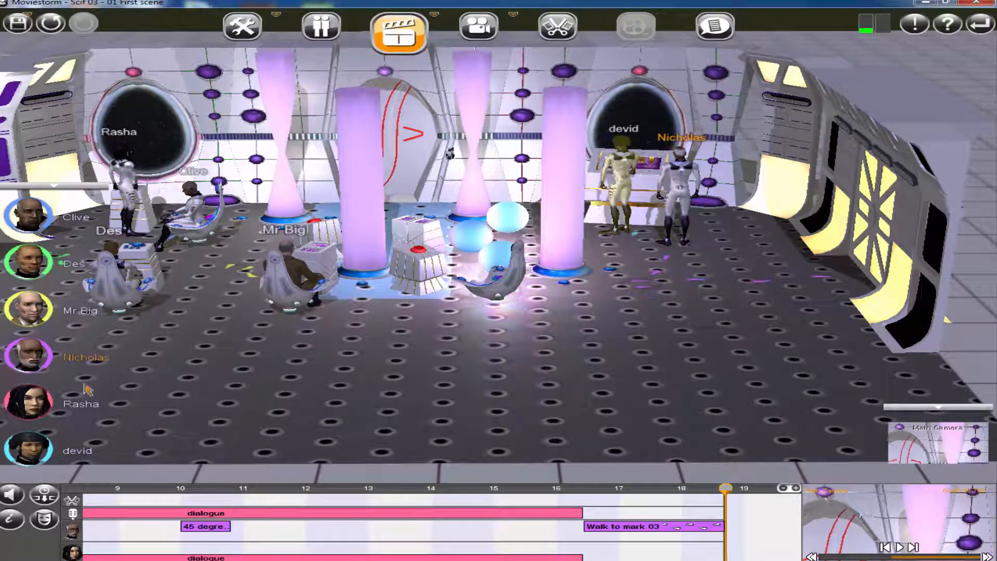
click(31, 449)
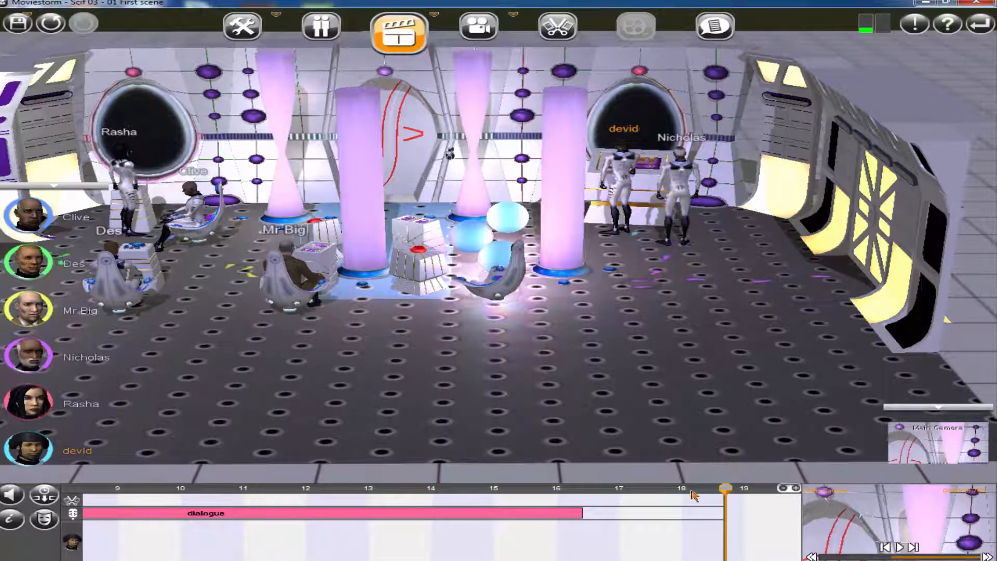
drag(694, 496, 587, 537)
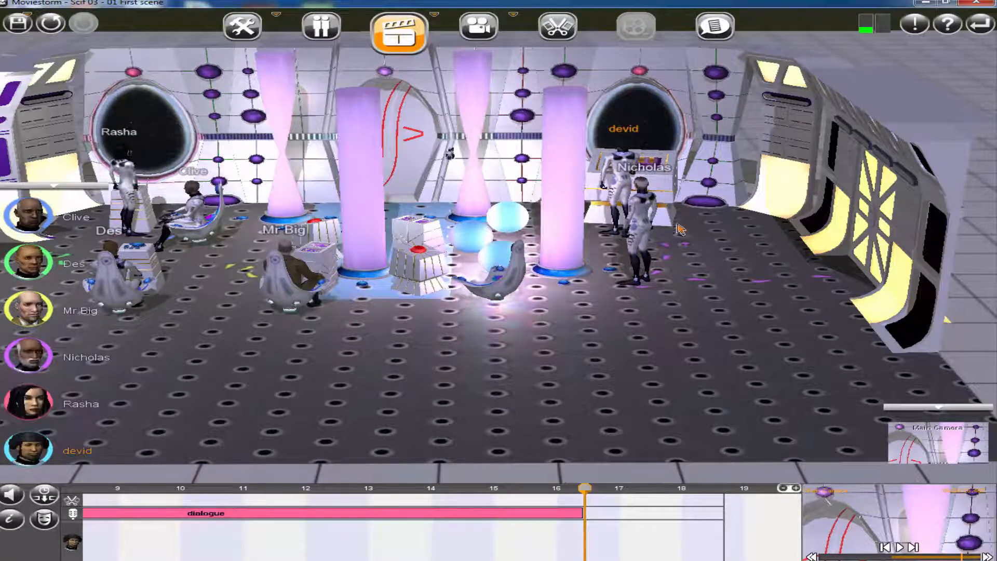
click(634, 162)
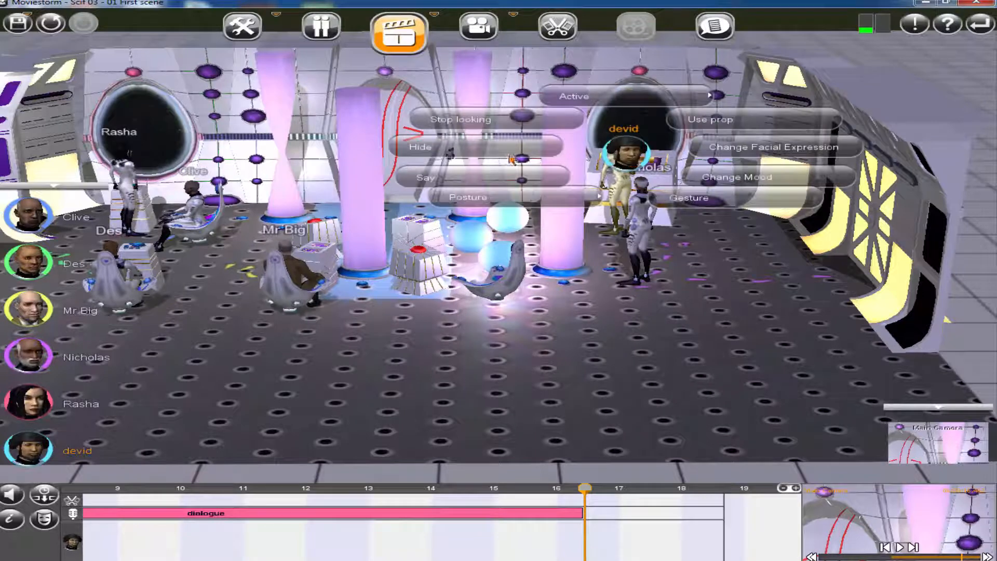
click(476, 179)
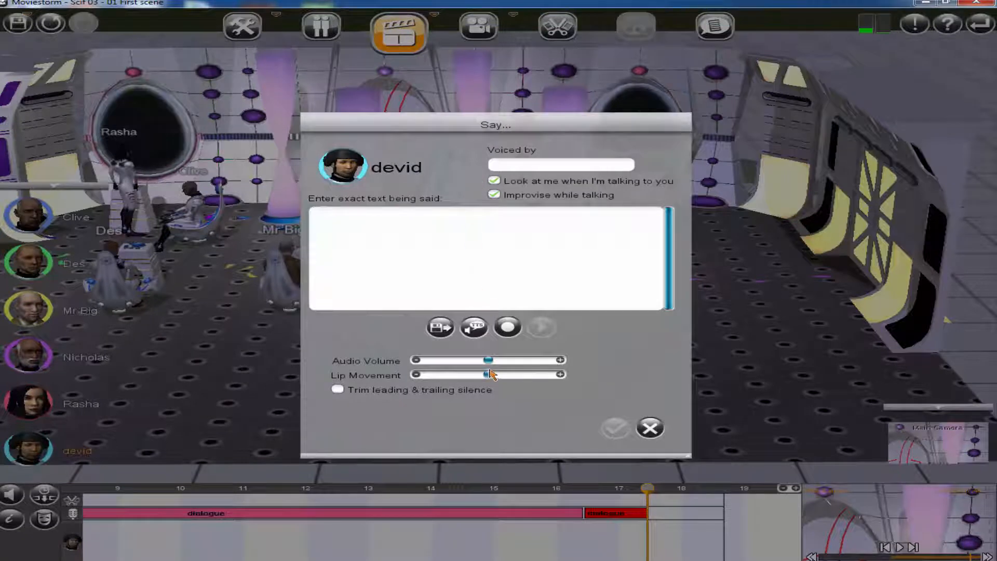
Step: Load Scif Movie Audio01.wav as devid's line, raise its audio volume and lip movement slightly, and accept the line
drag(490, 362, 498, 381)
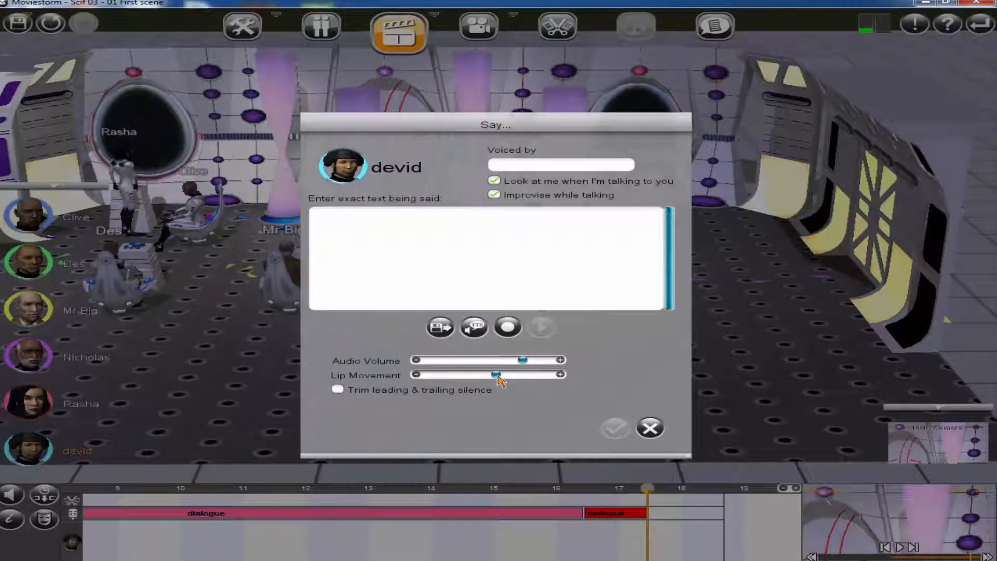
click(440, 328)
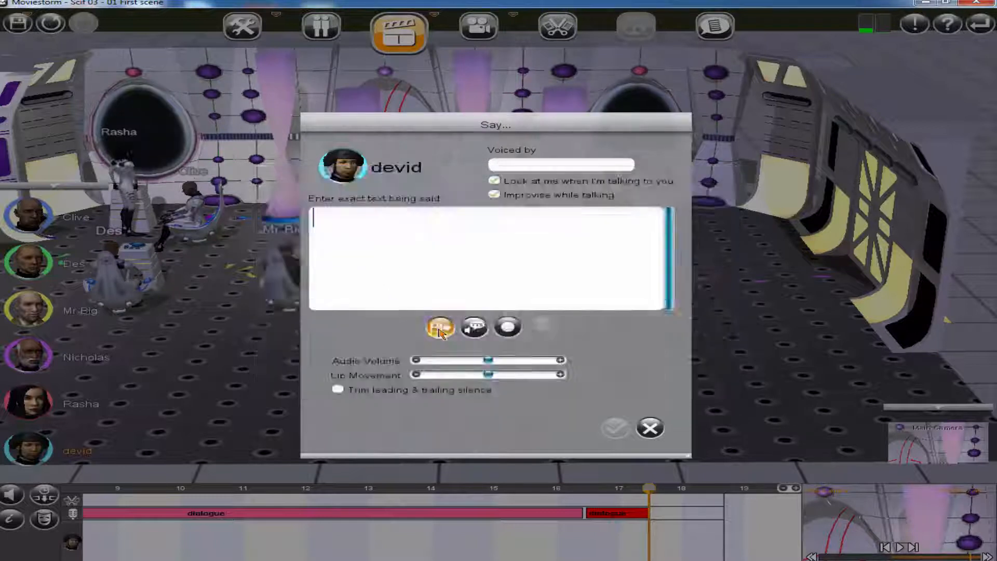
click(441, 332)
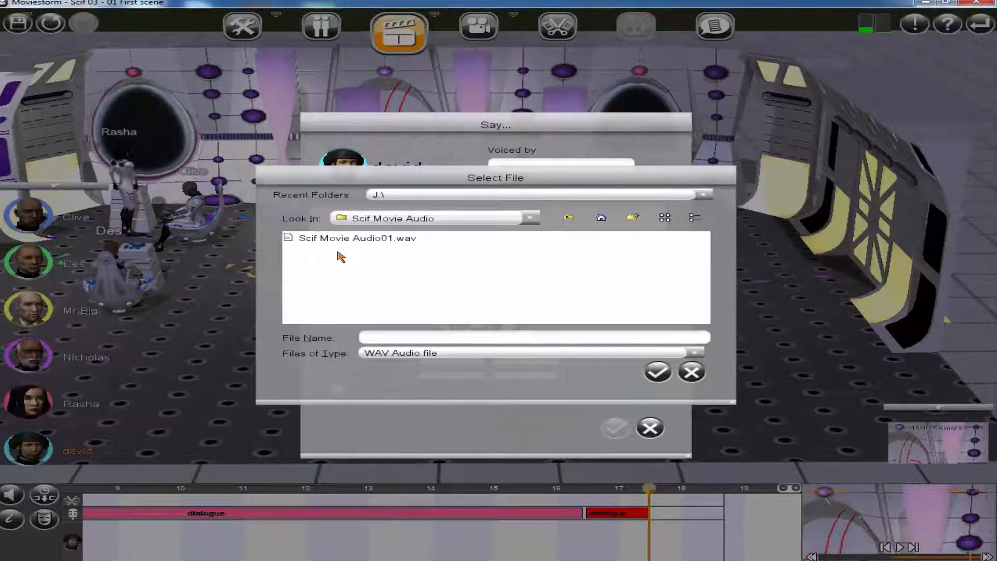
click(384, 239)
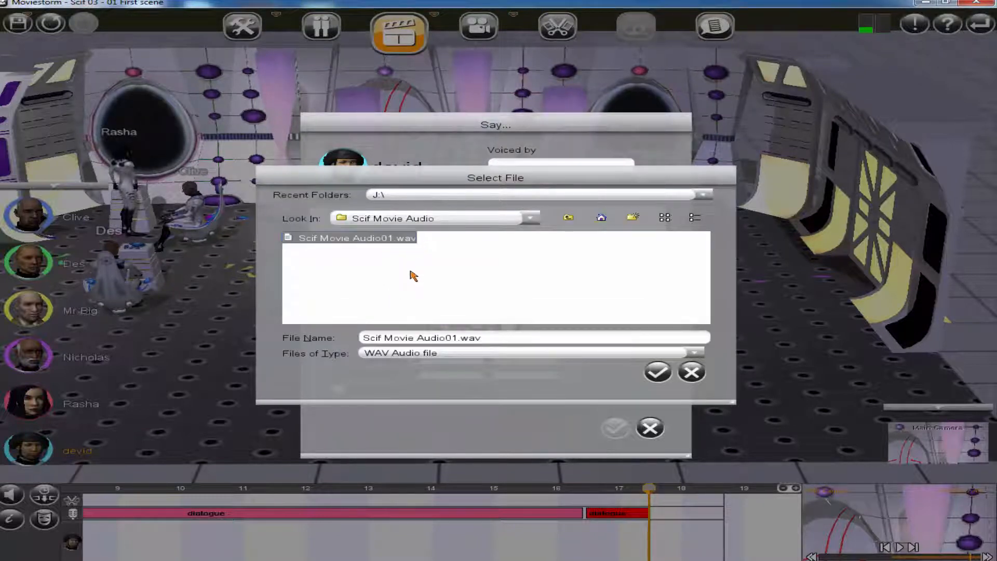
click(656, 373)
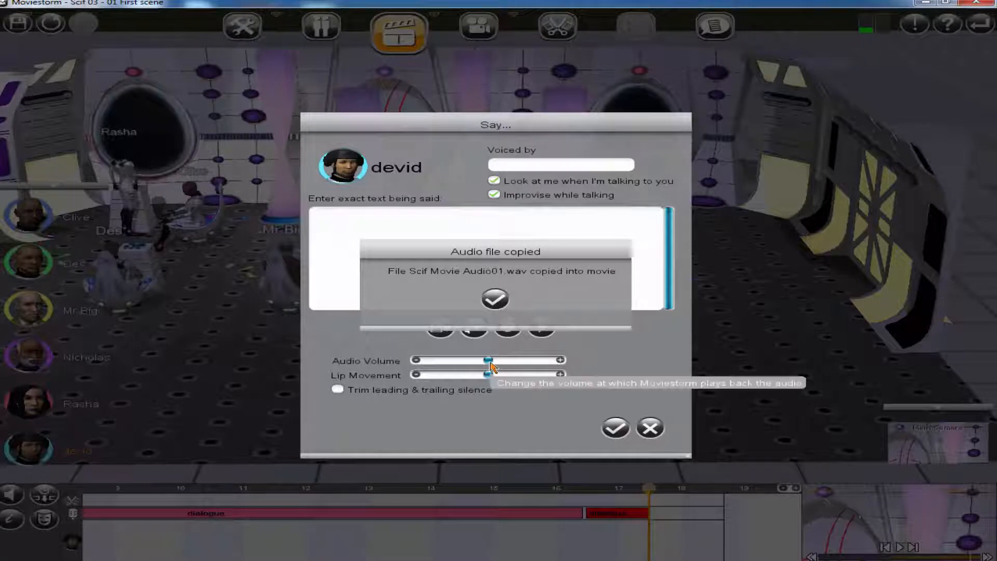
click(494, 300)
mouse_move(488, 360)
mouse_down()
mouse_move(518, 367)
mouse_move(499, 375)
mouse_up()
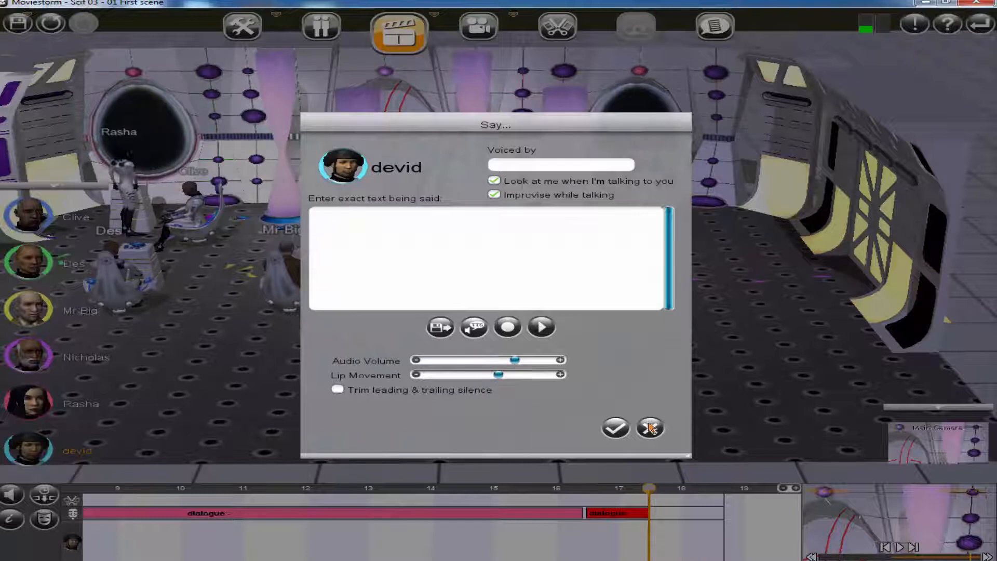
click(616, 429)
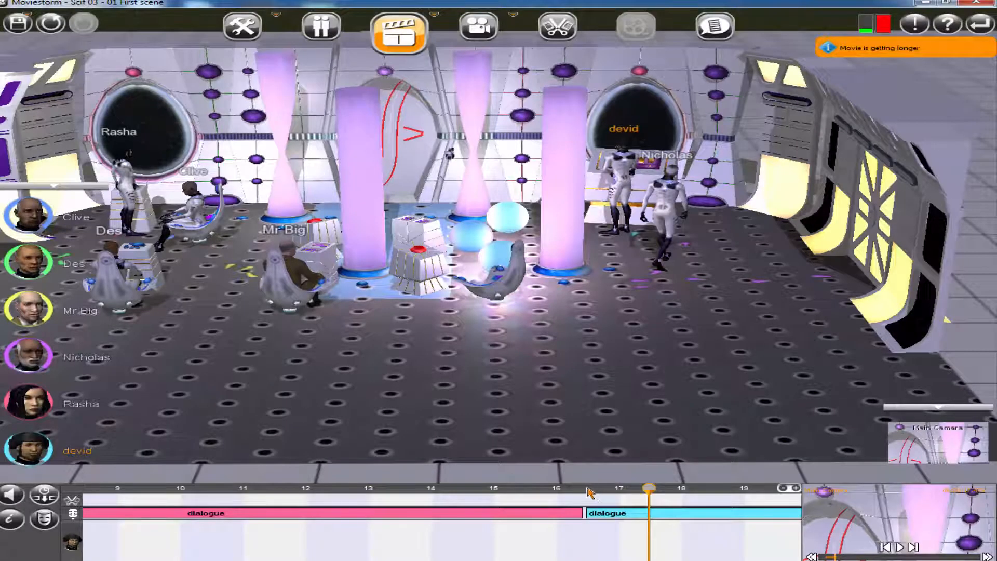
Step: Play back the last part of devid's new dialogue while viewing devid and Nicholas up close at the console
click(587, 490)
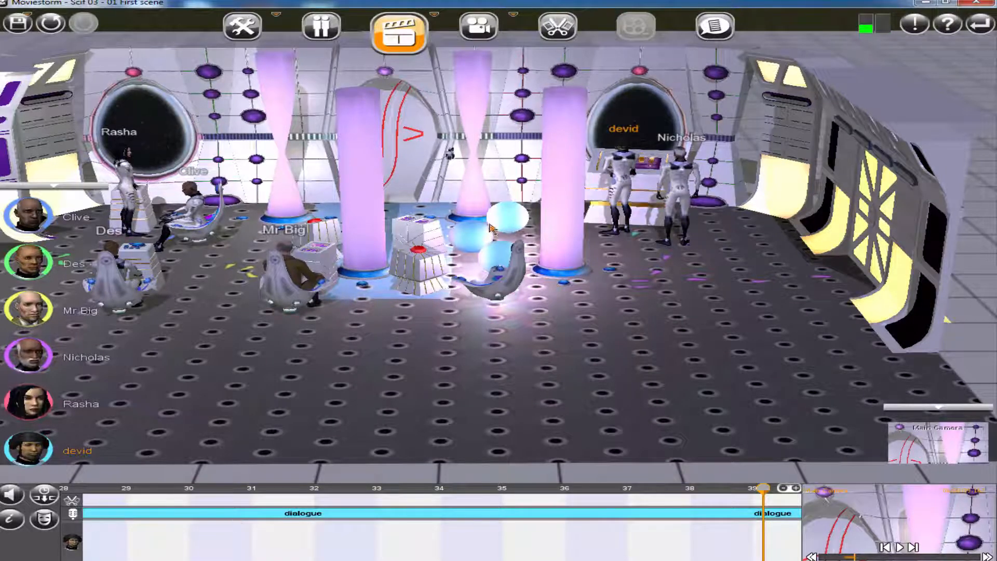
scroll(597, 249, up, 3)
drag(597, 247, 538, 340)
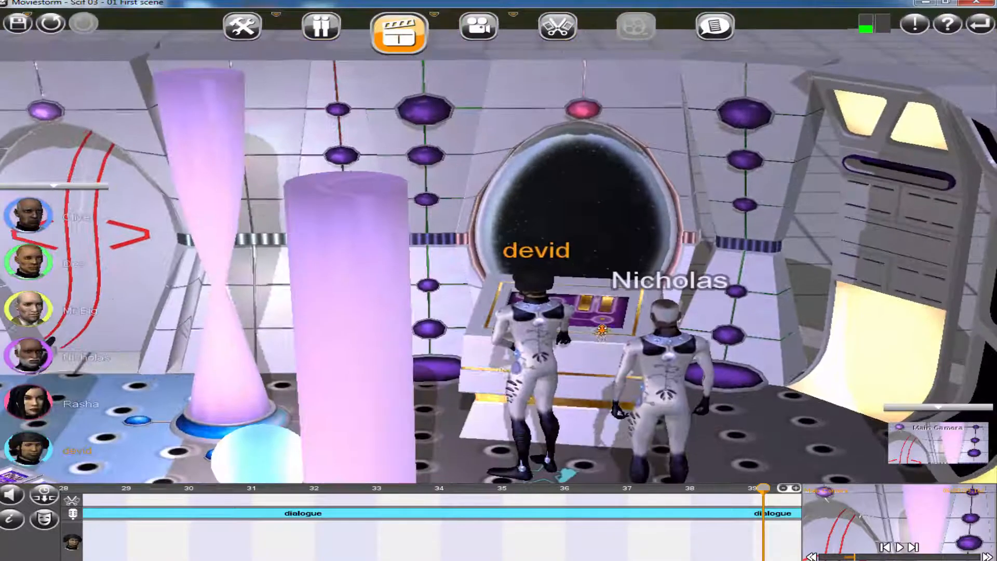
scroll(537, 340, up, 5)
right_drag(538, 340, 762, 288)
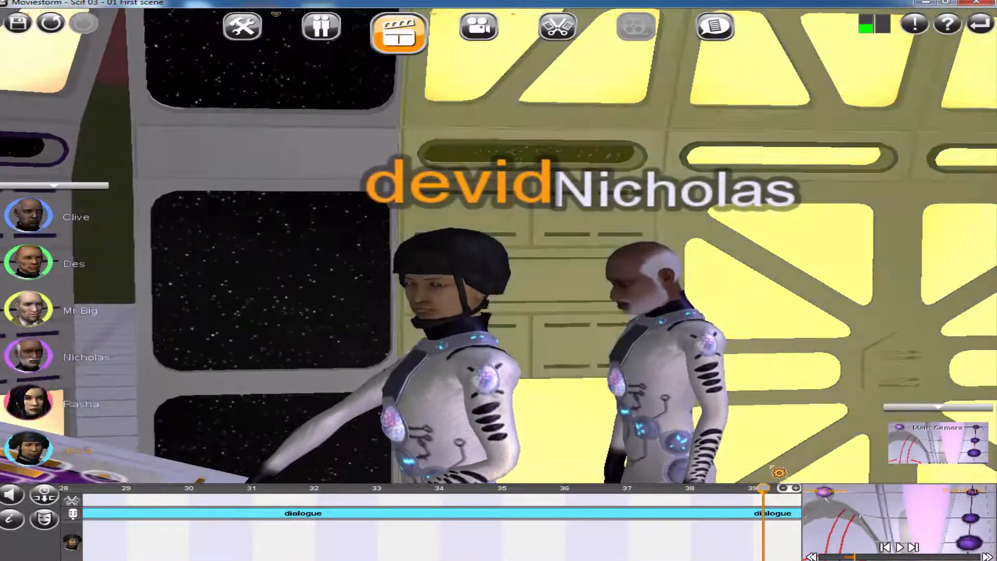
drag(765, 491, 229, 508)
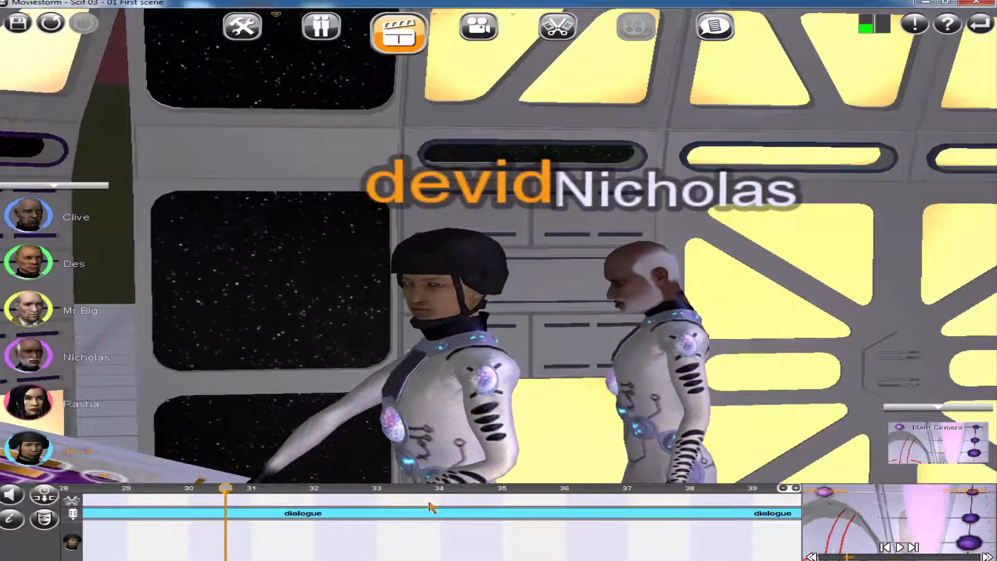
key(space)
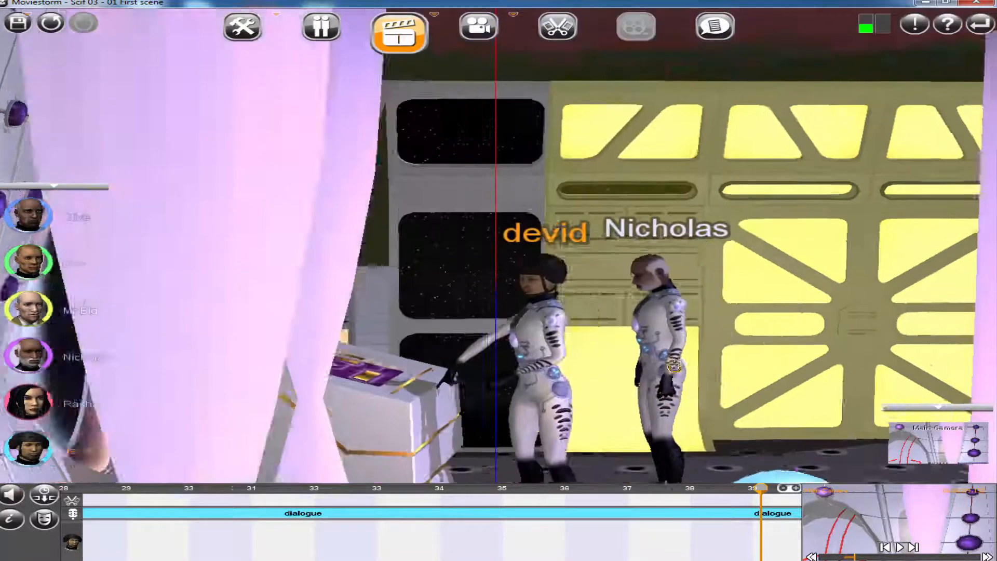
right_drag(674, 367, 450, 385)
scroll(584, 381, down, 5)
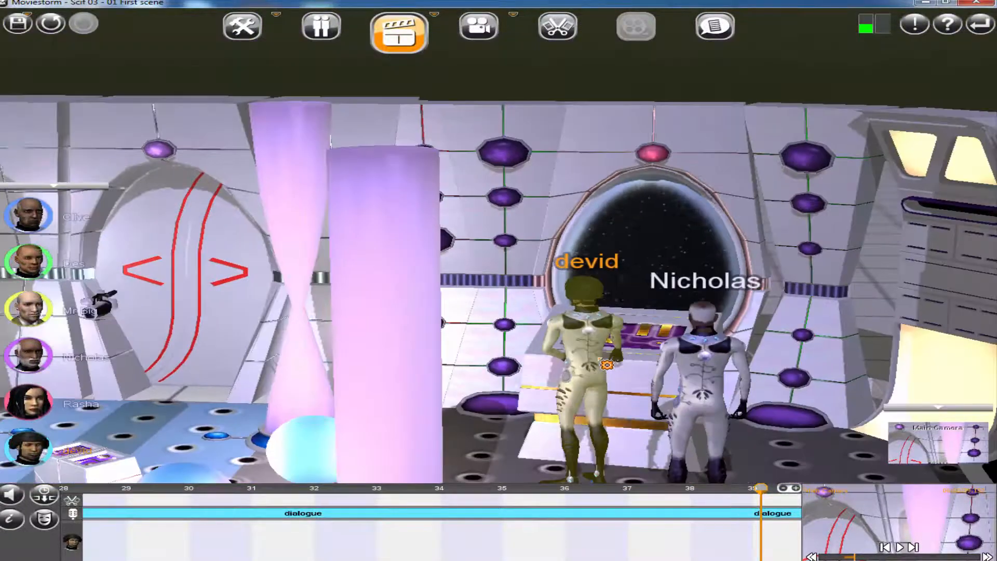
drag(610, 362, 811, 264)
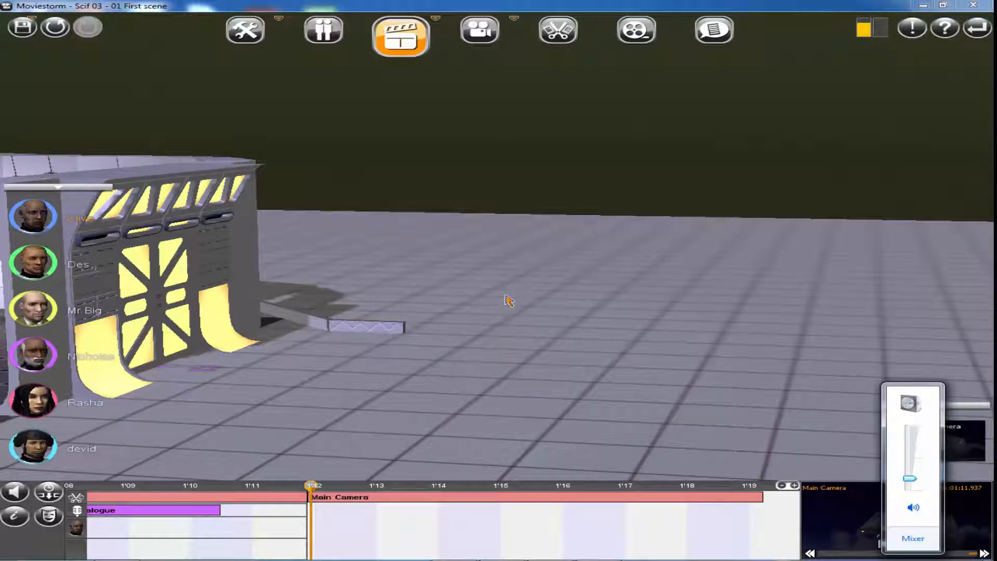
Step: Place a Shuttle from the prop library on the open ground outside the spaceship set
click(245, 31)
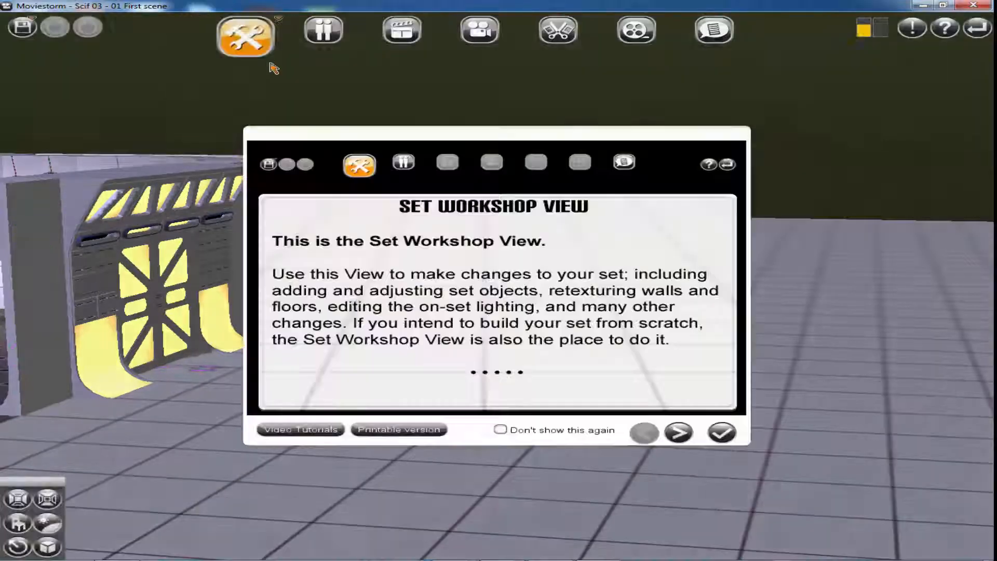
click(18, 524)
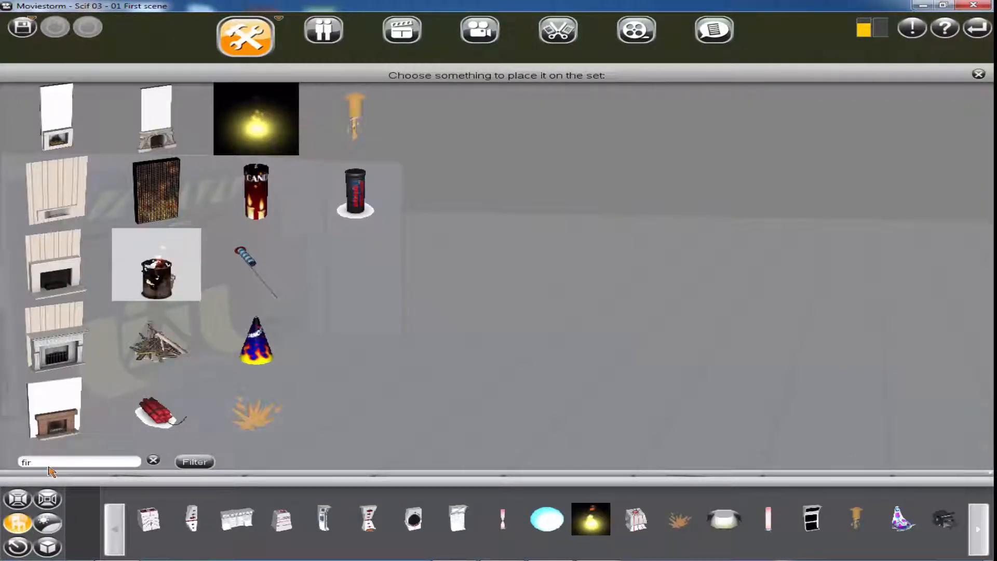
click(153, 460)
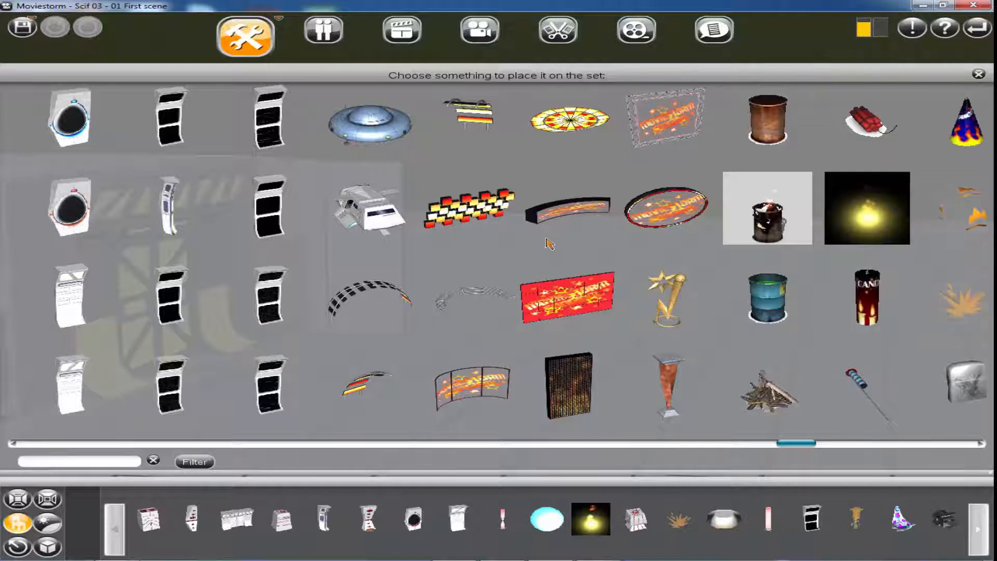
click(356, 210)
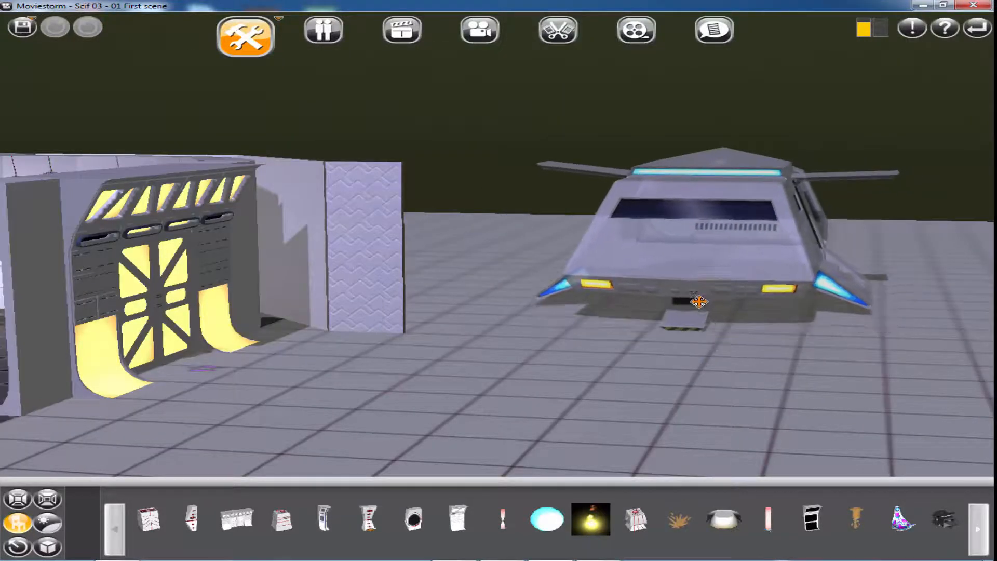
click(696, 298)
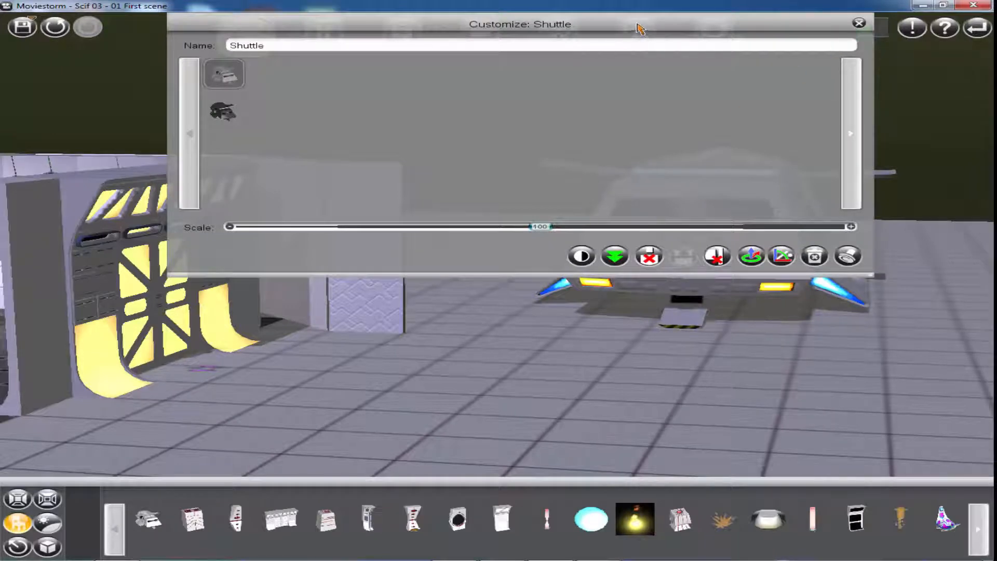
Step: Scale the Shuttle down to 85
drag(640, 28, 339, 86)
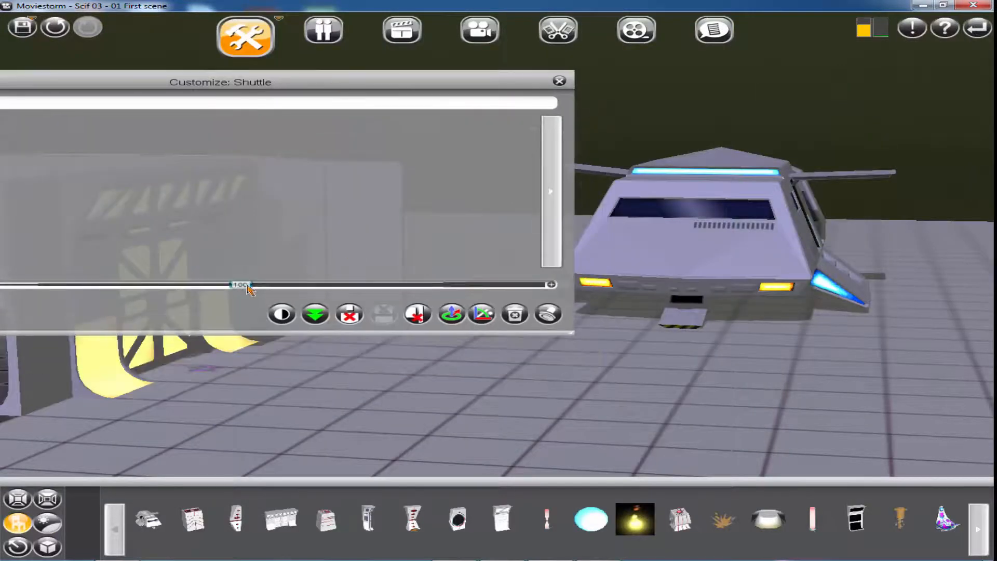
mouse_move(248, 289)
mouse_down()
mouse_move(127, 285)
mouse_move(390, 291)
mouse_move(228, 291)
mouse_up()
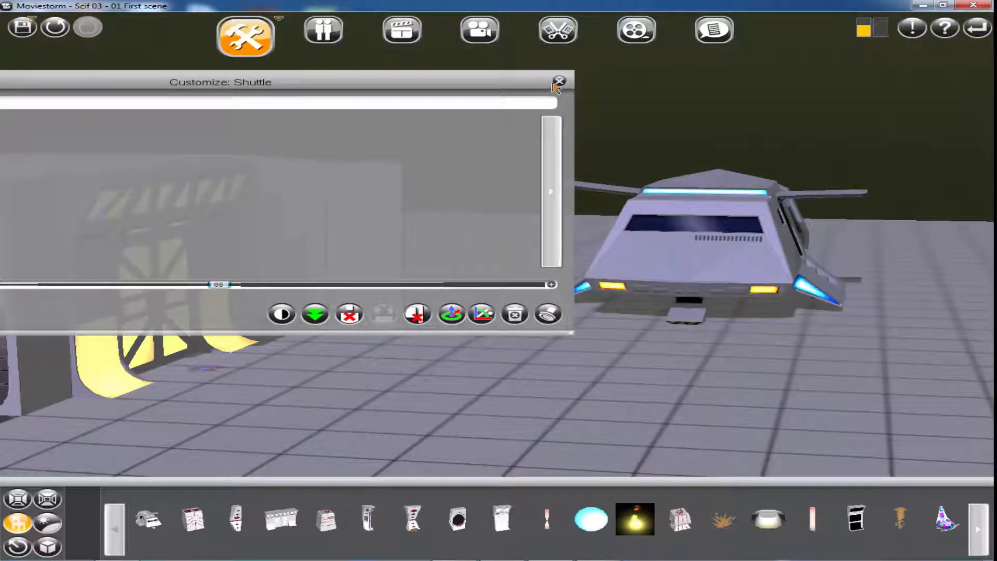
click(564, 83)
Step: Return to directing the scene and add a Takeoff action to the Shuttle at the start of the last Main Camera shot
right_drag(783, 314, 518, 305)
middle_drag(753, 303, 451, 272)
scroll(452, 281, down, 2)
right_drag(566, 327, 626, 369)
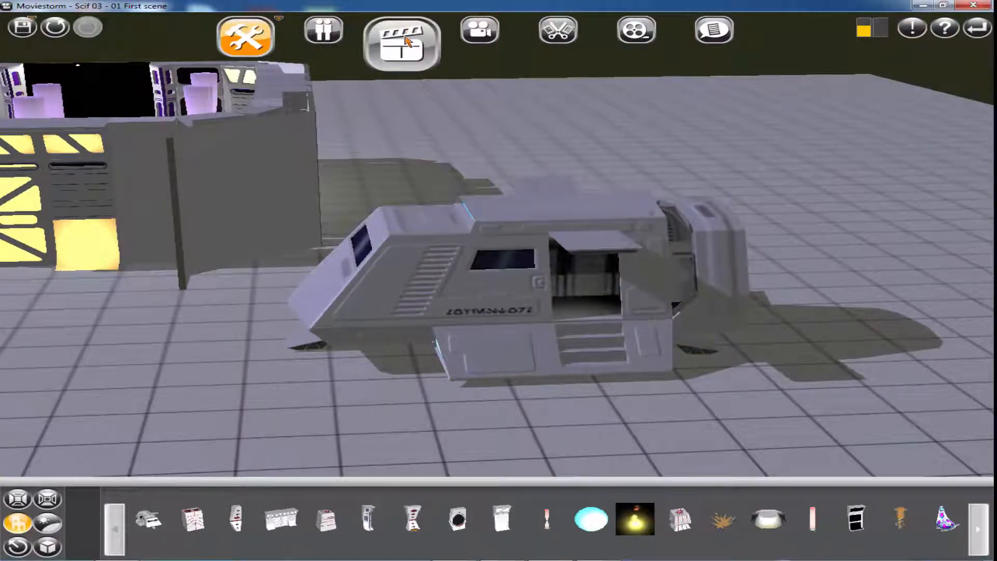
click(408, 42)
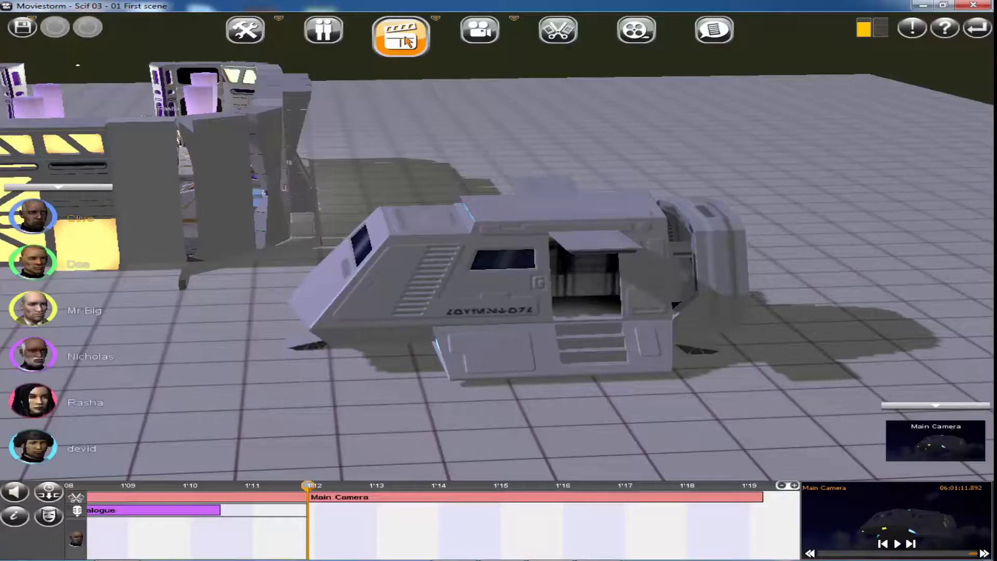
click(508, 293)
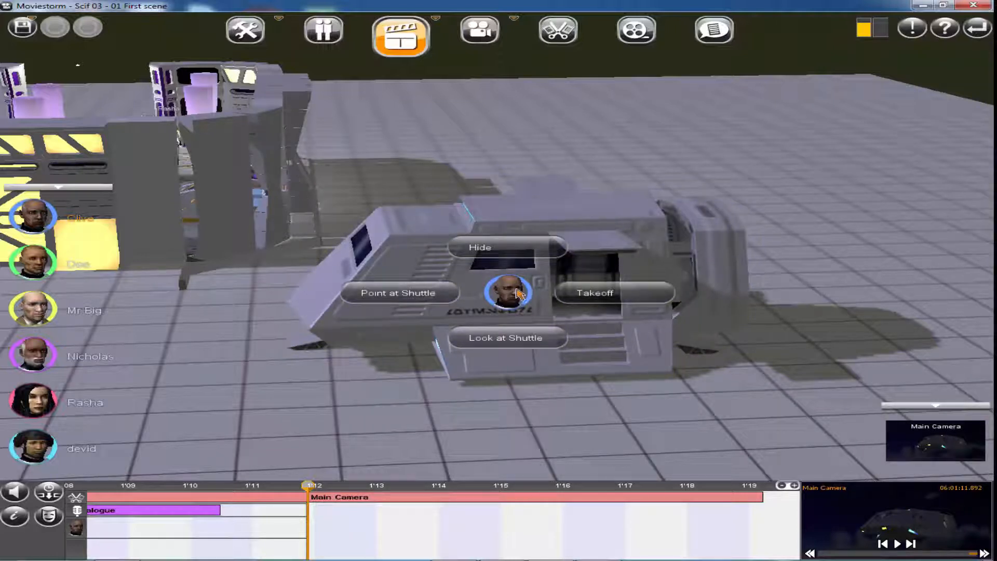
click(632, 303)
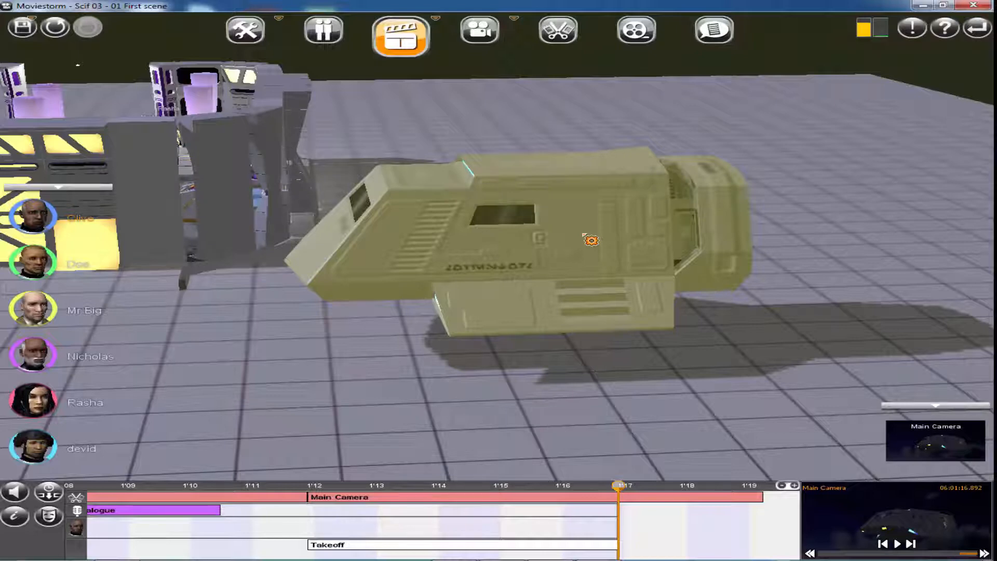
right_drag(567, 253, 590, 296)
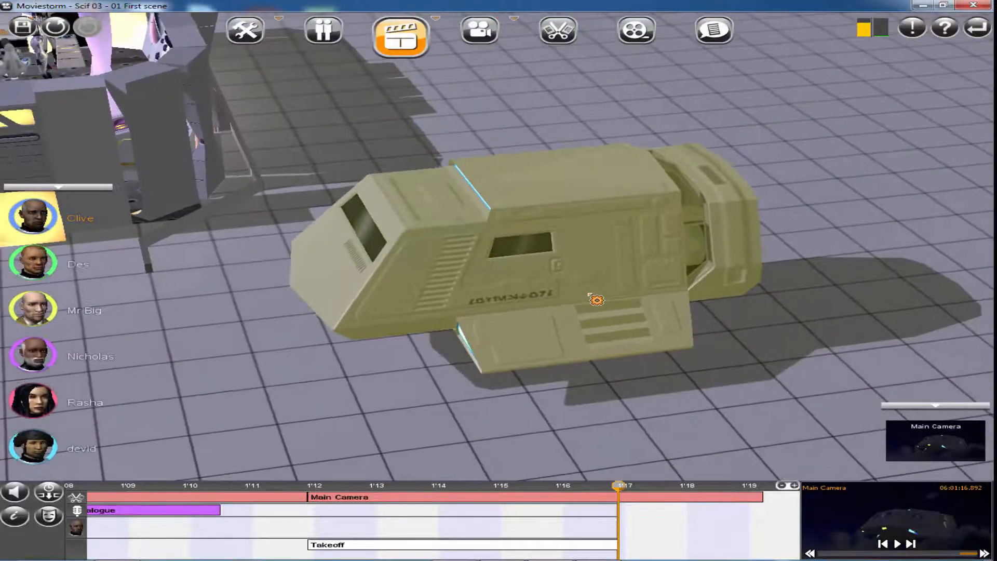
Step: Return to the set workshop, turn on the Shuttle's movement handles and lift it off the ground
click(247, 39)
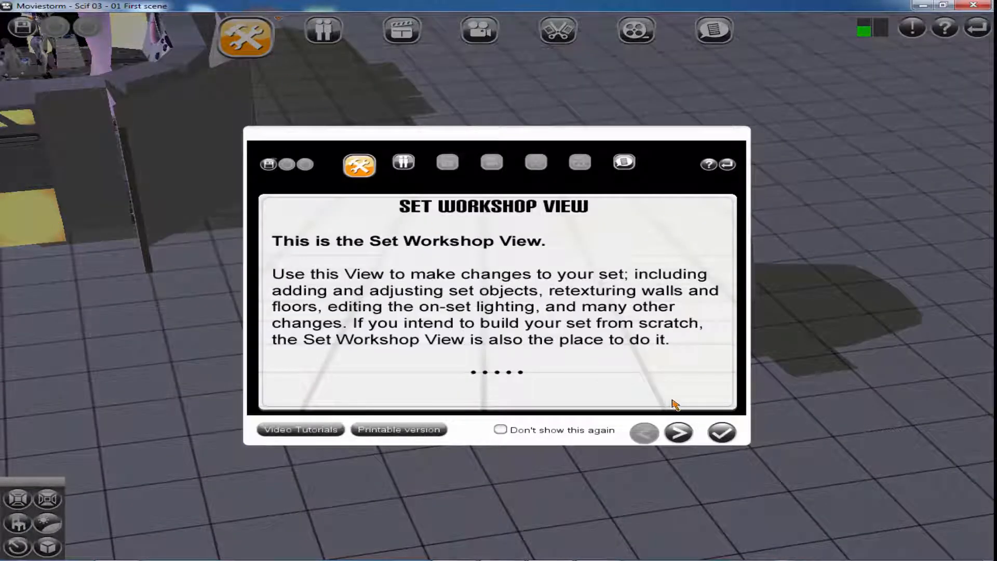
click(721, 432)
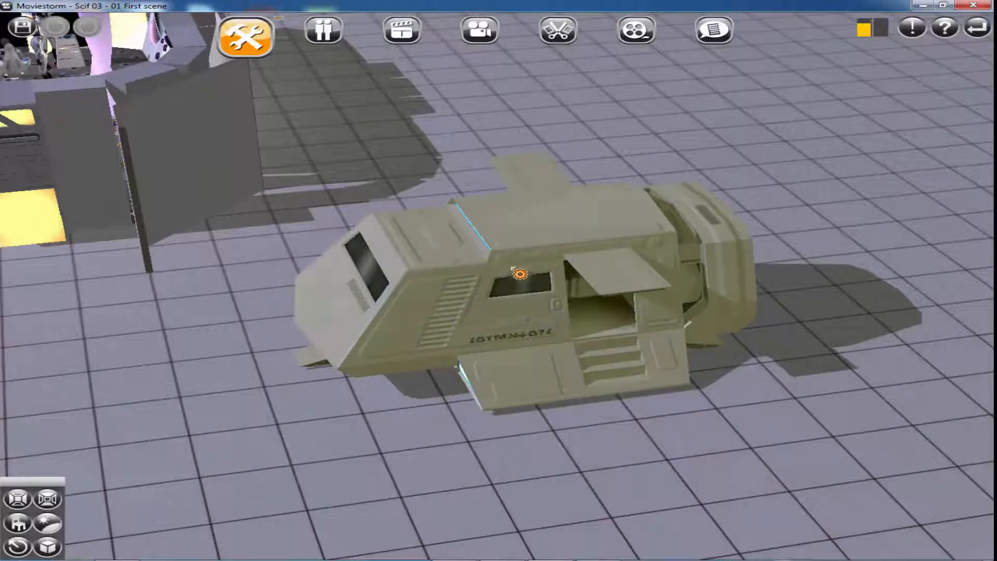
double_click(539, 251)
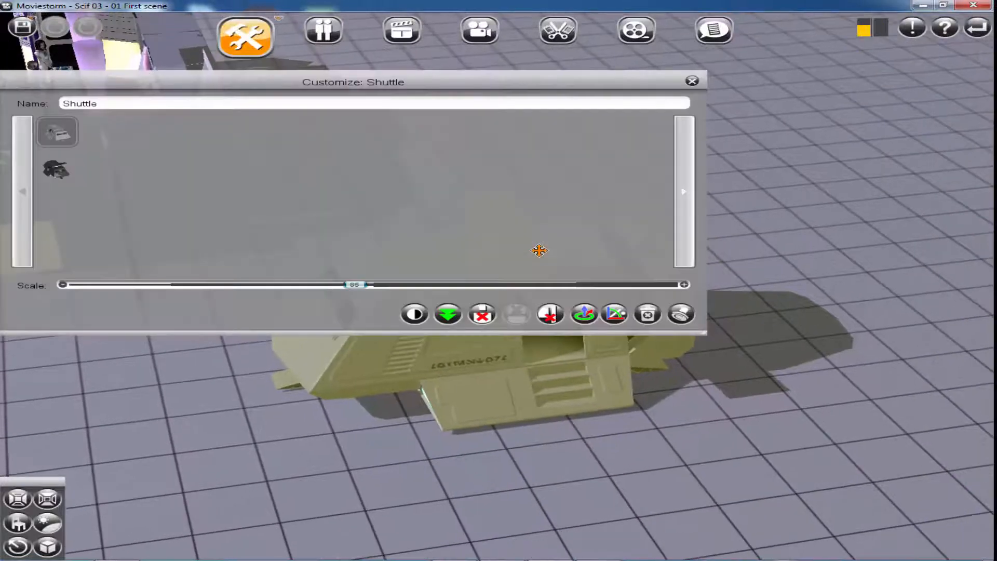
drag(613, 227, 351, 49)
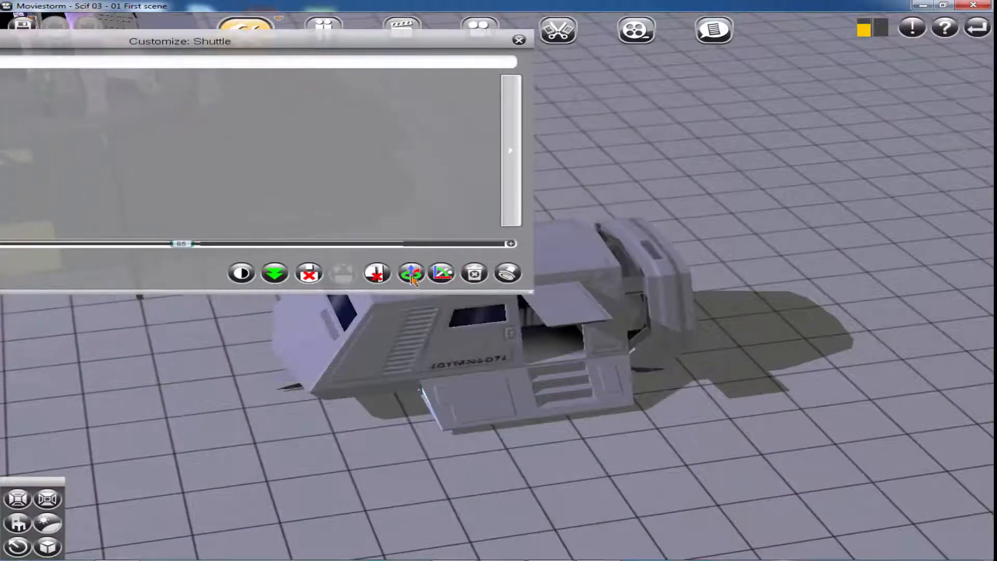
click(412, 275)
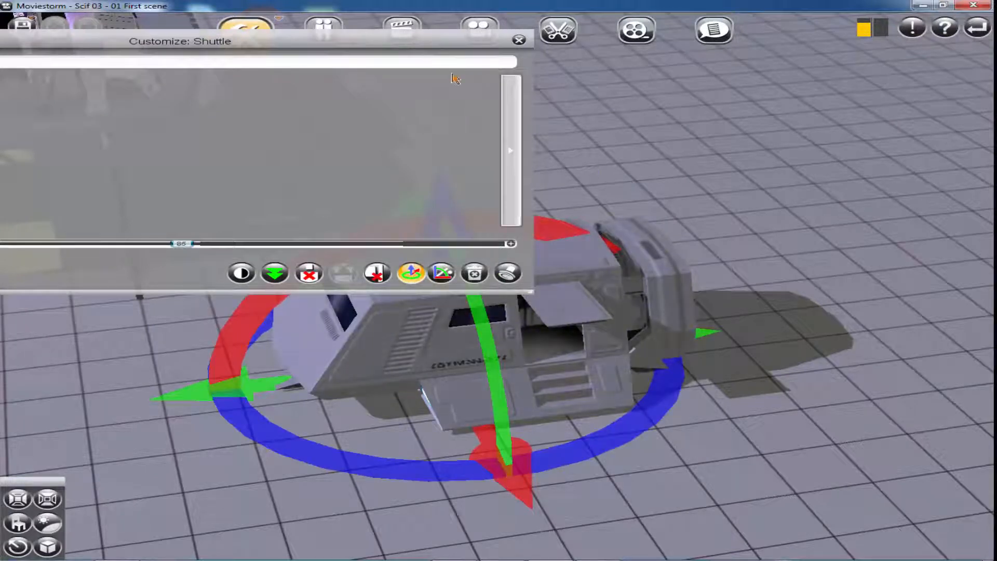
drag(434, 45, 236, 331)
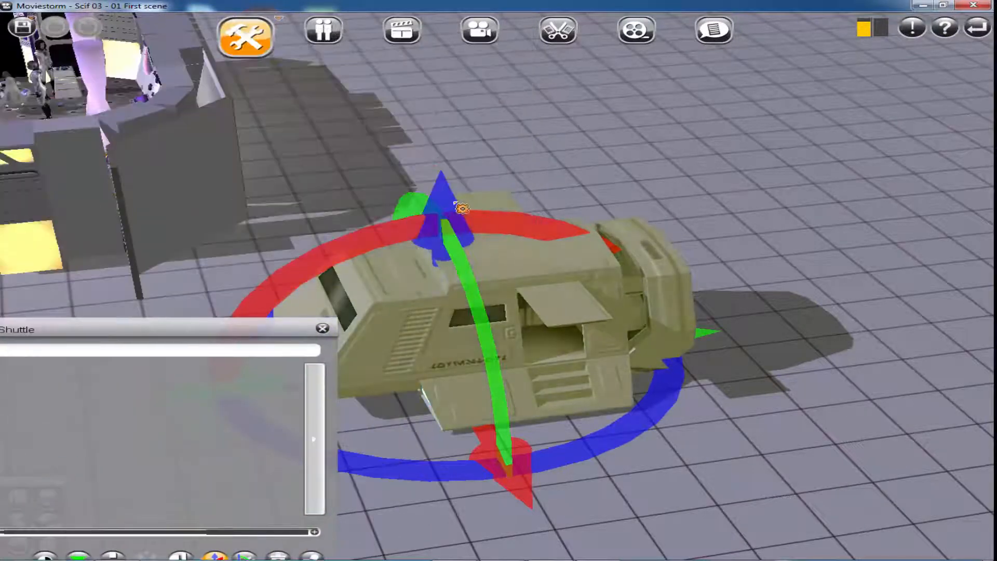
drag(445, 203, 481, 41)
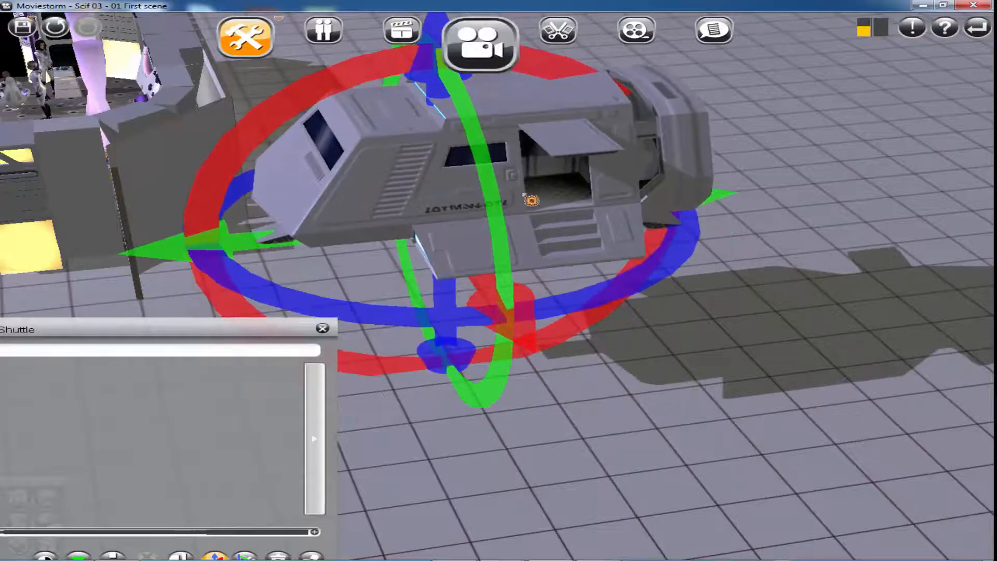
Step: Raise the Shuttle high above the ground outside the spaceship set
right_drag(589, 335, 620, 236)
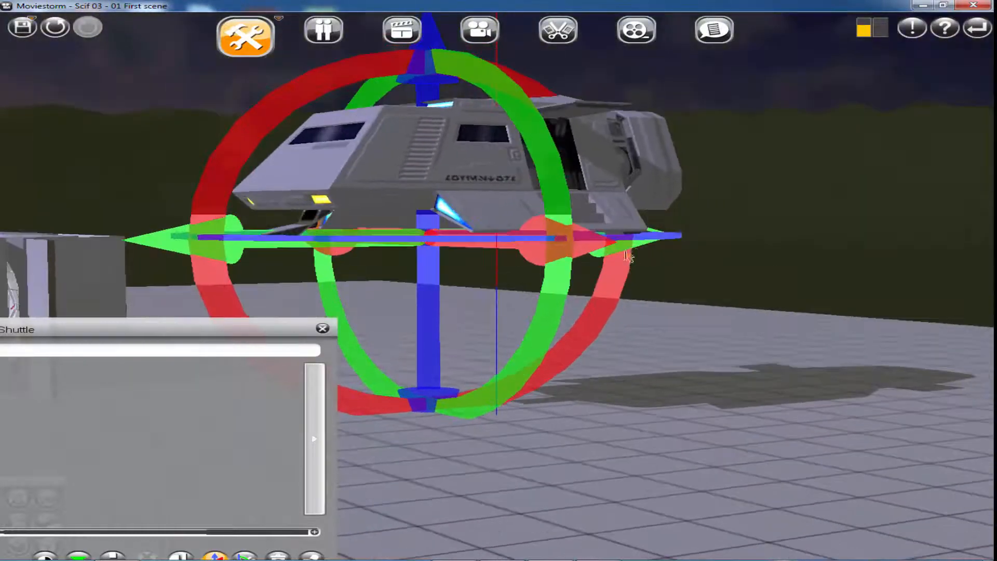
drag(438, 298, 446, 218)
right_drag(615, 349, 647, 317)
scroll(643, 313, down, 4)
scroll(644, 293, down, 3)
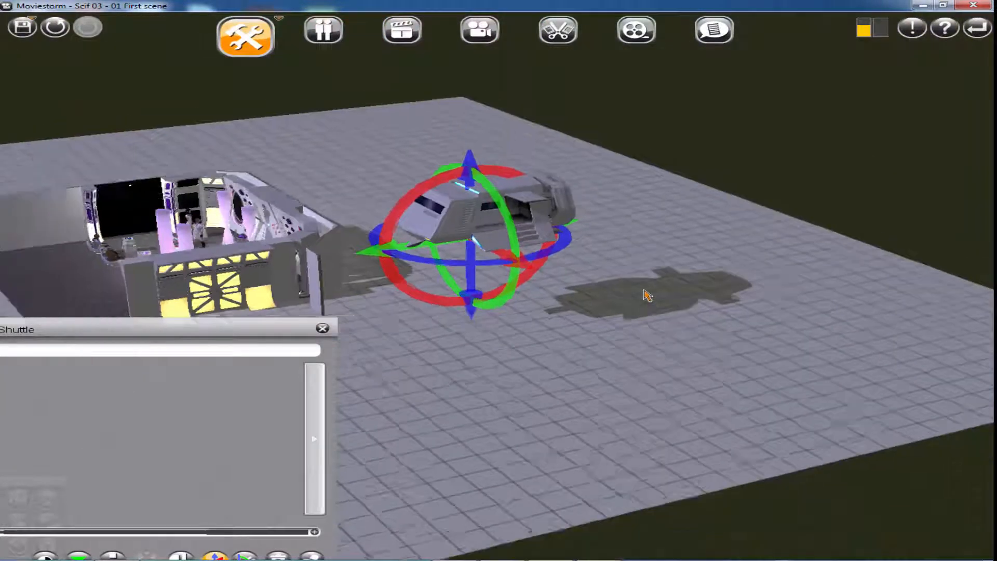
drag(475, 173, 481, 56)
drag(524, 229, 626, 457)
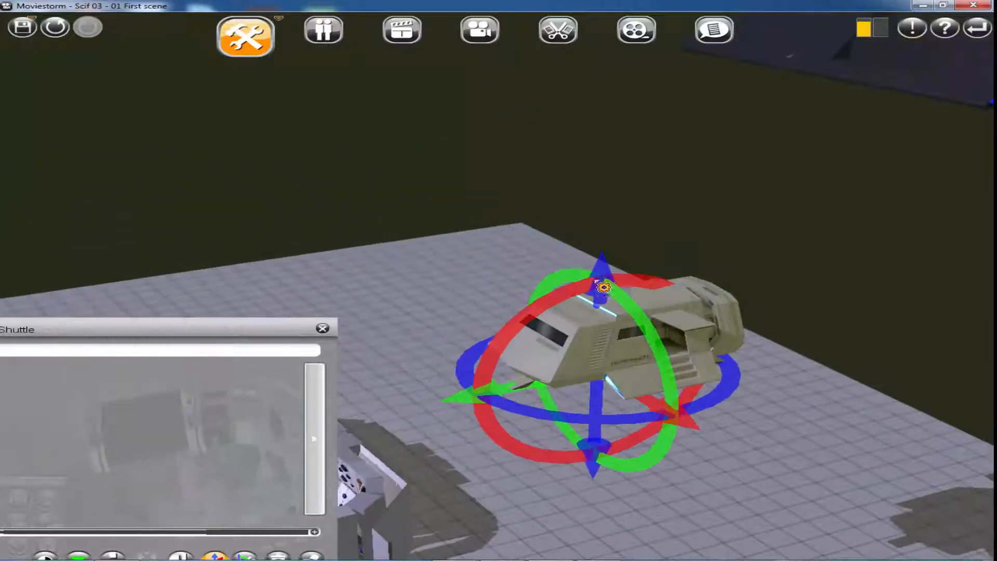
drag(601, 285, 645, 101)
Step: Find the dark ship with blue engines in the sky and raise the Shuttle further beside it
right_drag(642, 327, 650, 295)
scroll(560, 196, up, 5)
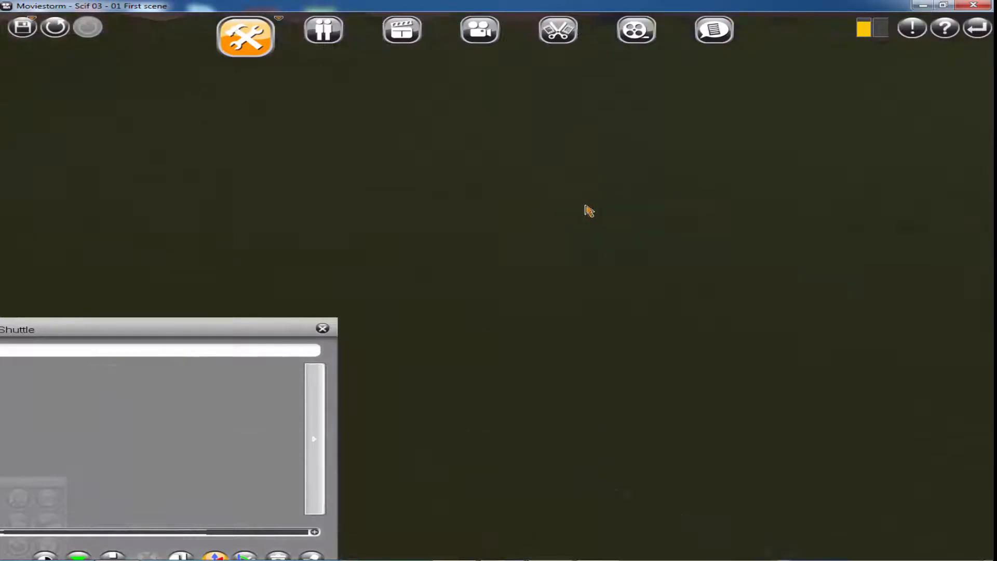
scroll(602, 281, down, 4)
scroll(618, 285, down, 3)
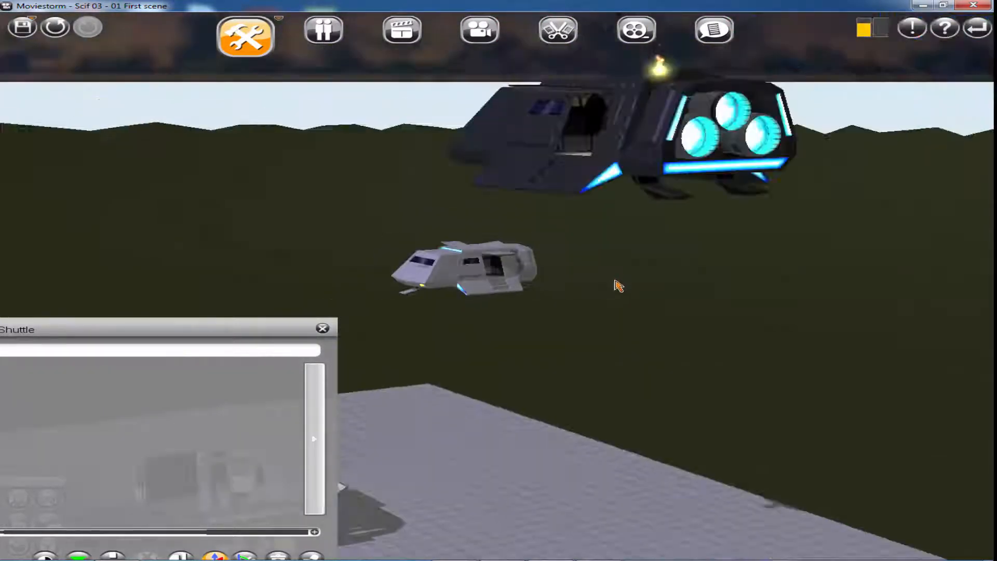
scroll(618, 287, down, 2)
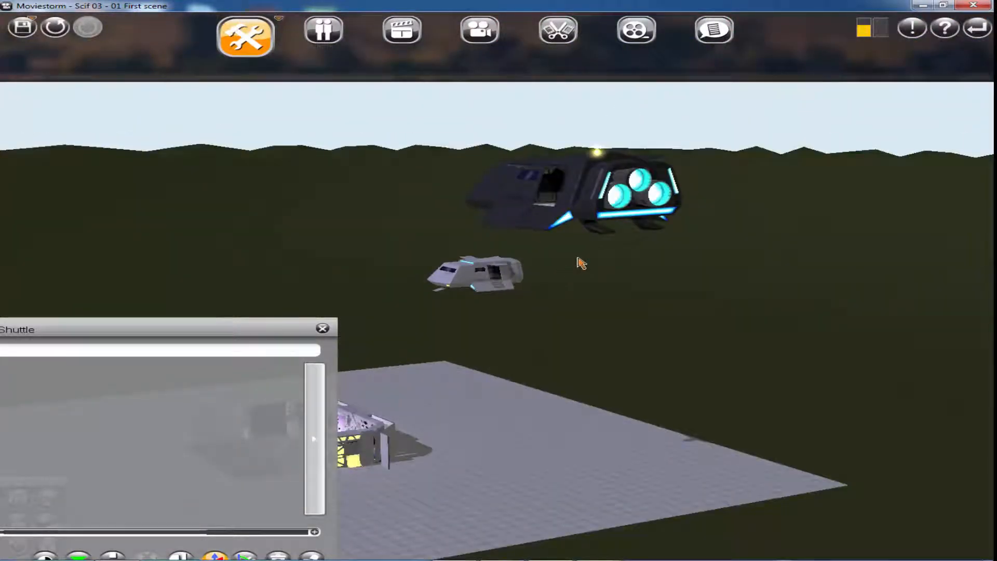
drag(578, 258, 632, 289)
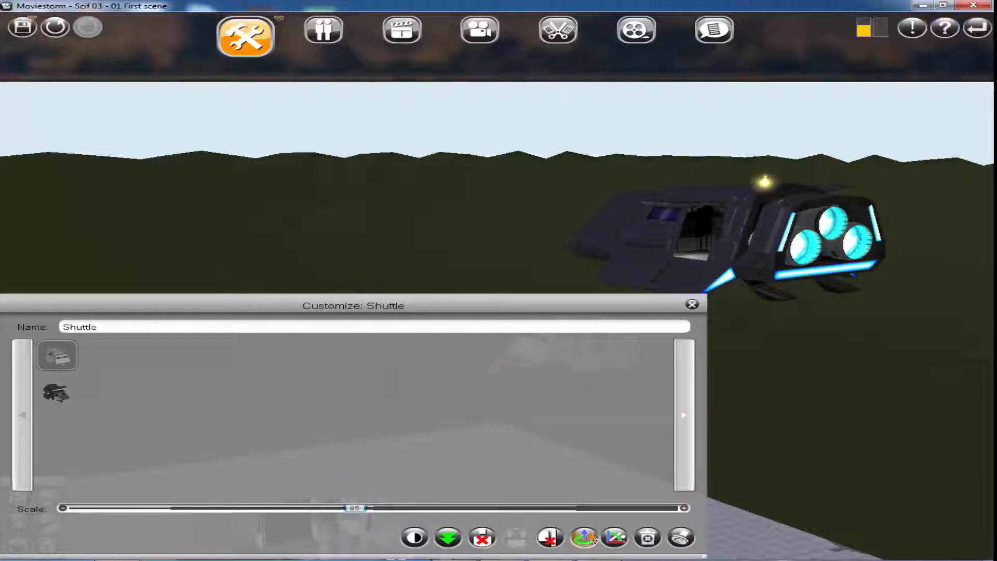
click(590, 538)
drag(584, 310, 585, 428)
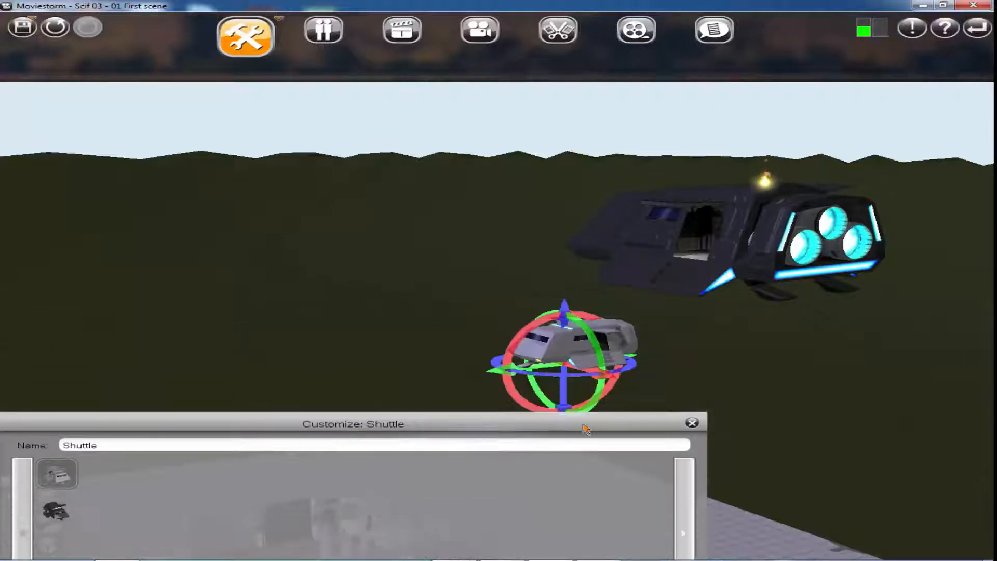
drag(562, 282, 551, 182)
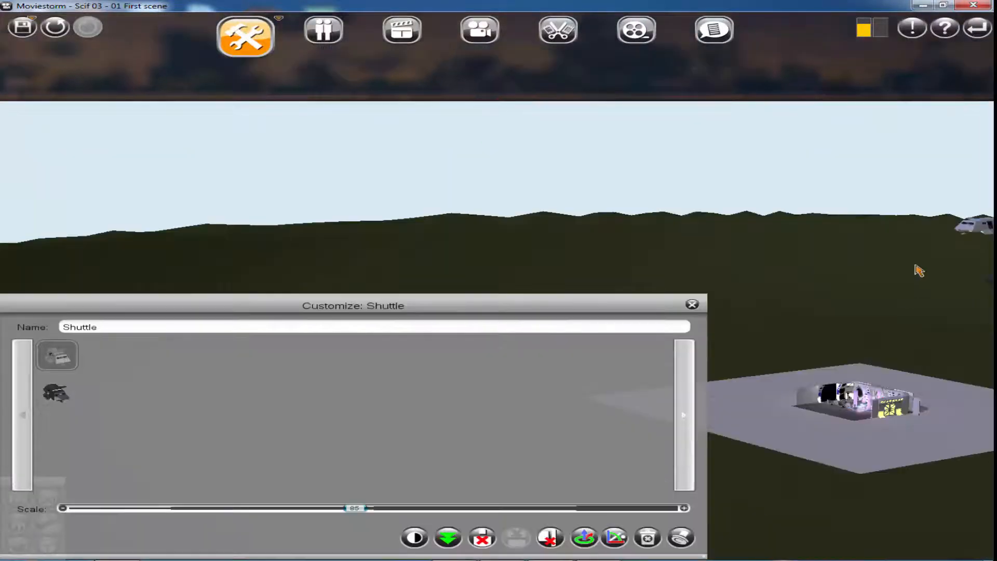
Step: Close the Shuttle's customization and examine its position and size relative to the dark ship in the sky
right_drag(918, 272, 670, 256)
right_drag(609, 264, 759, 209)
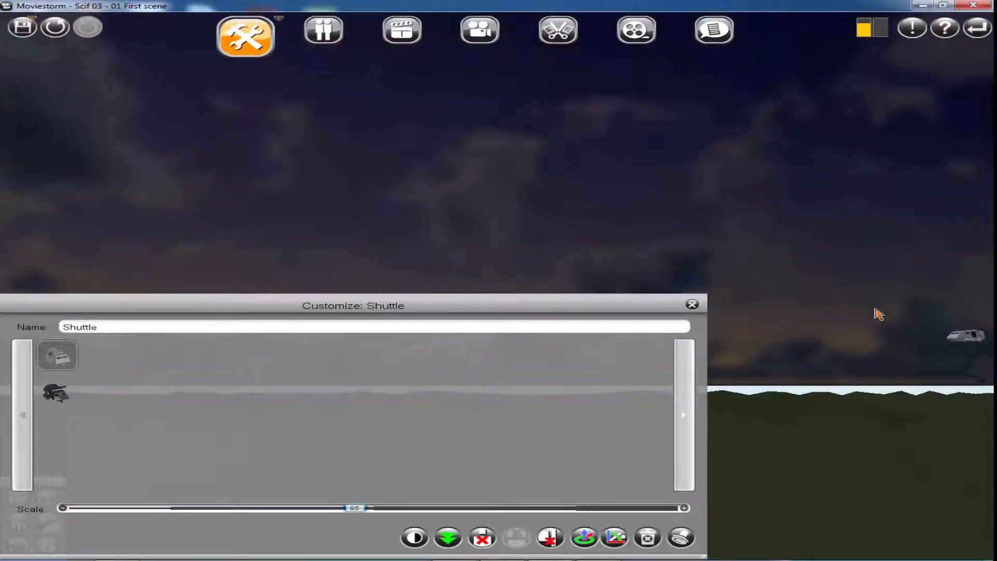
drag(876, 310, 769, 273)
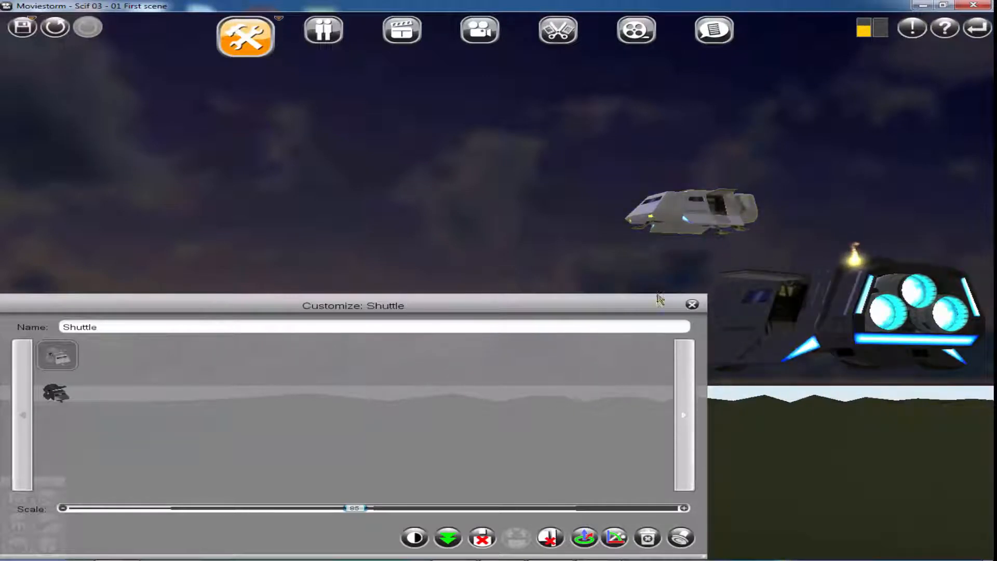
drag(649, 299, 745, 351)
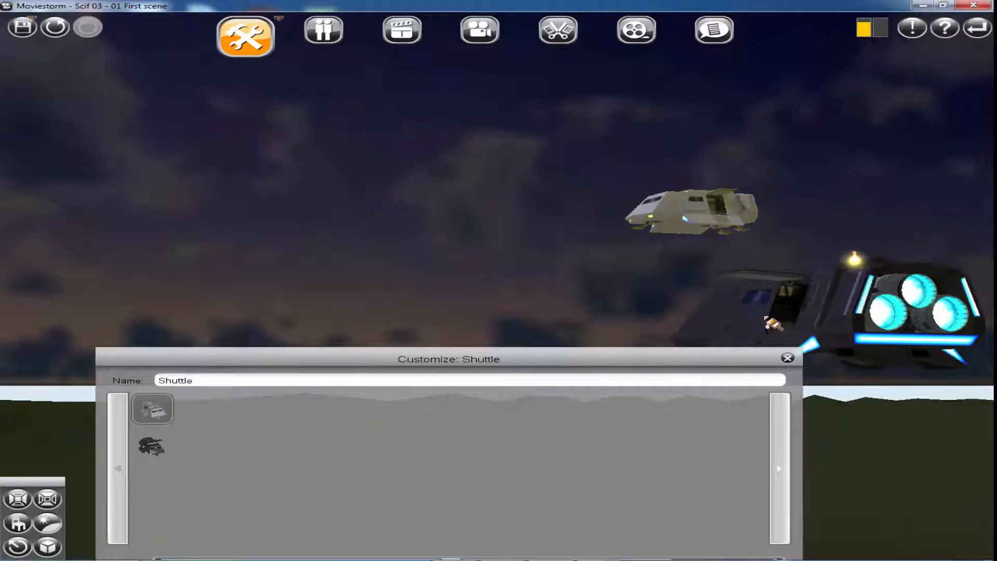
click(787, 359)
scroll(727, 265, up, 3)
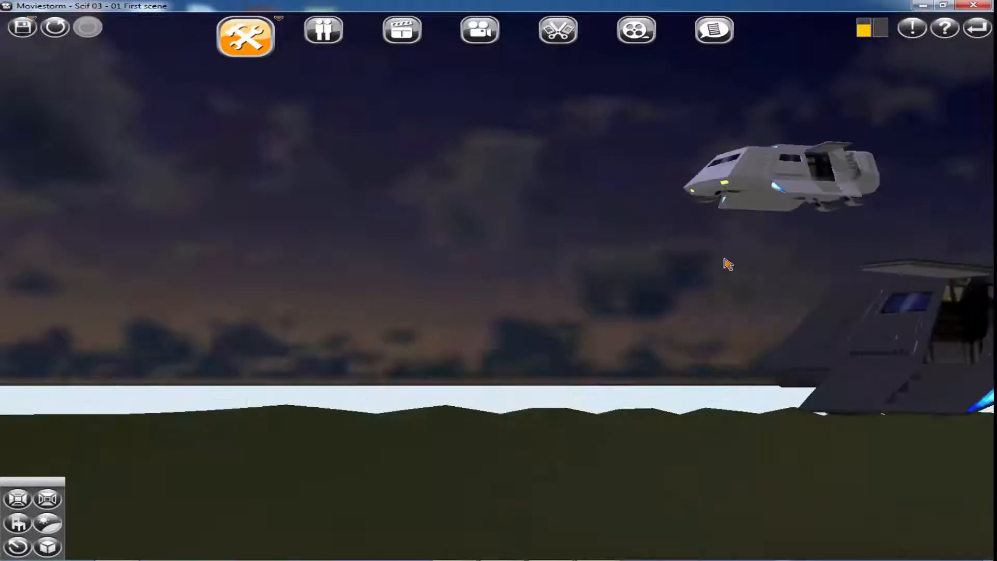
mouse_move(794, 230)
mouse_down()
mouse_move(762, 234)
mouse_move(774, 219)
mouse_move(783, 225)
mouse_up()
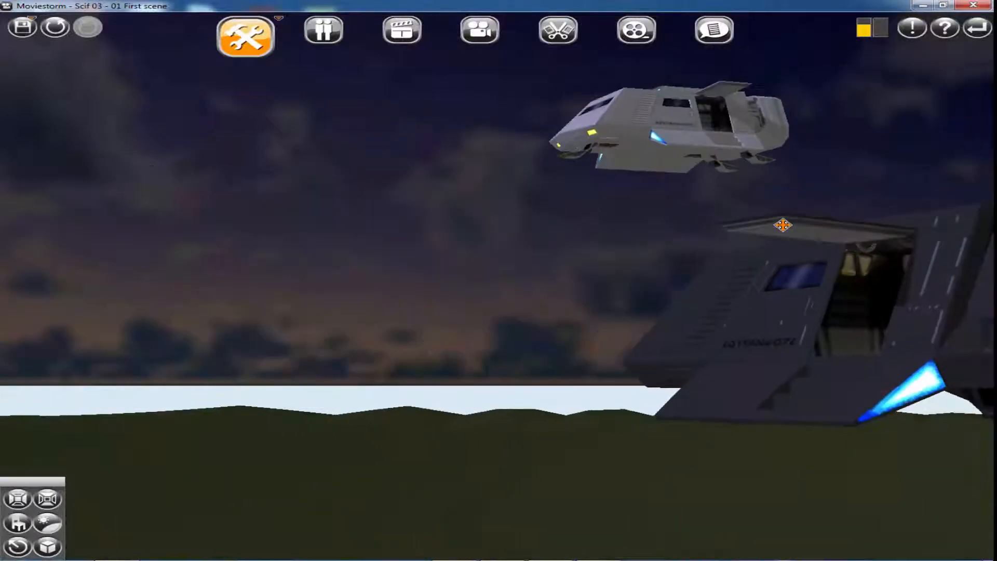
drag(637, 191, 681, 200)
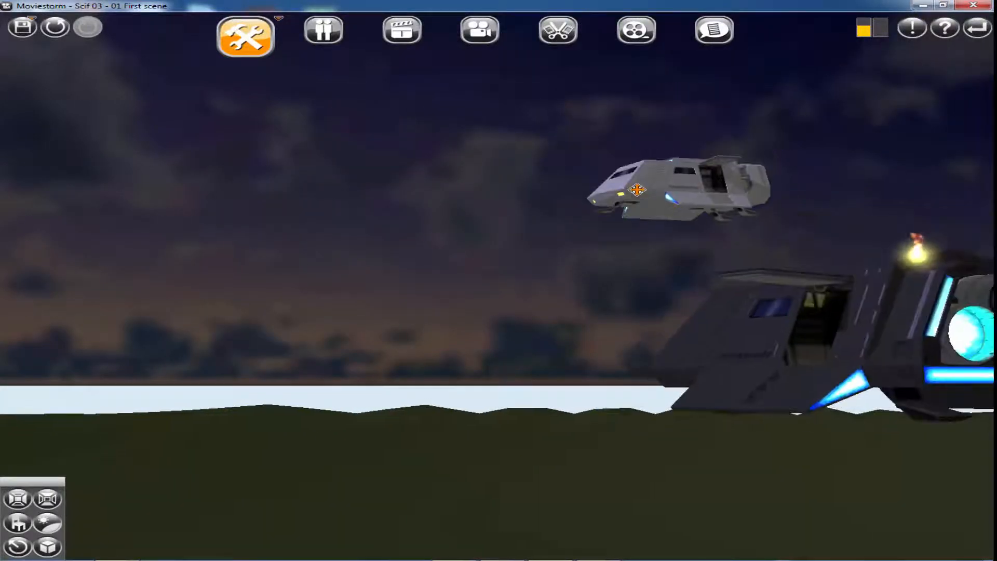
Step: Scale the Shuttle up to 208 and check its size against the dark ship
double_click(673, 187)
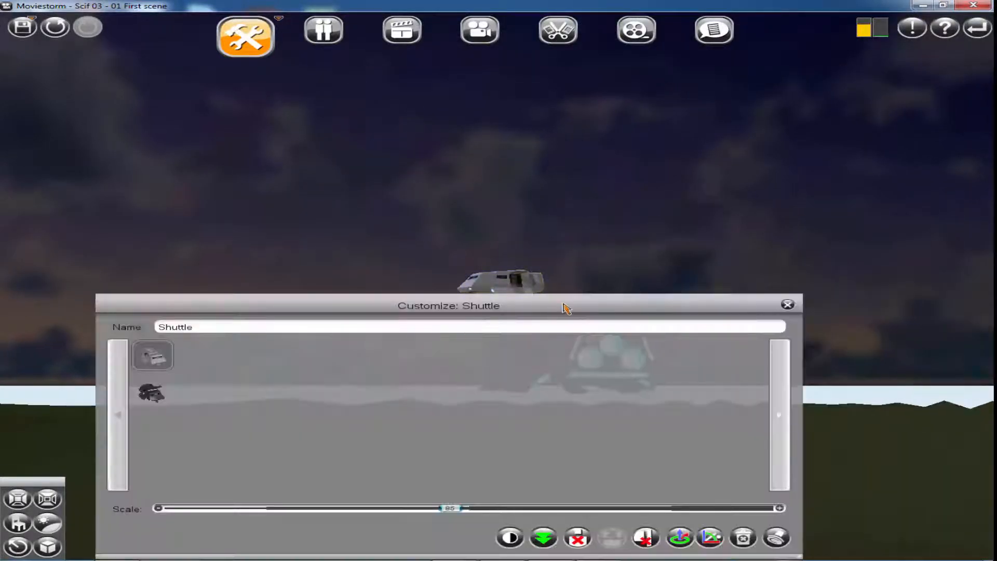
drag(566, 308, 684, 112)
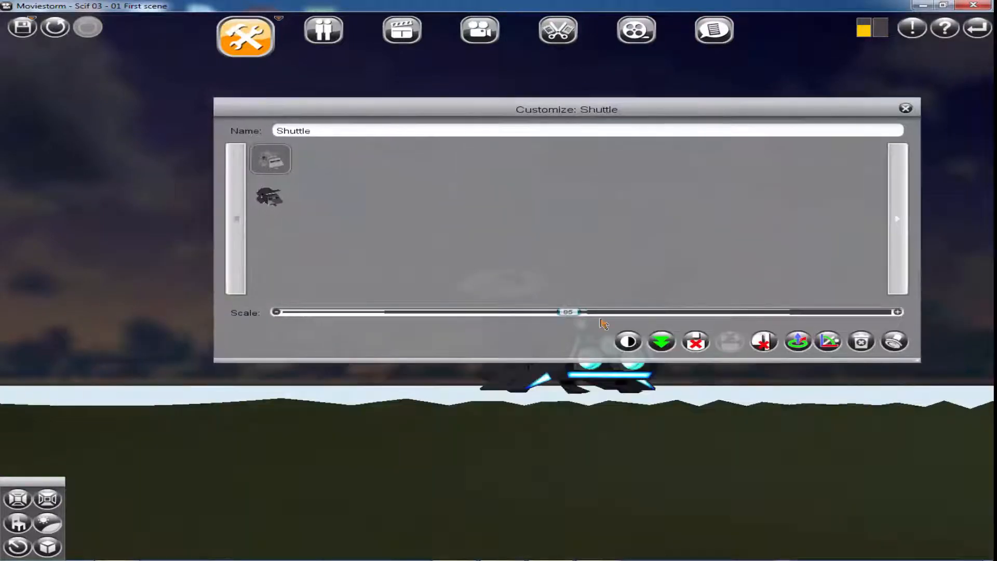
drag(635, 316, 667, 316)
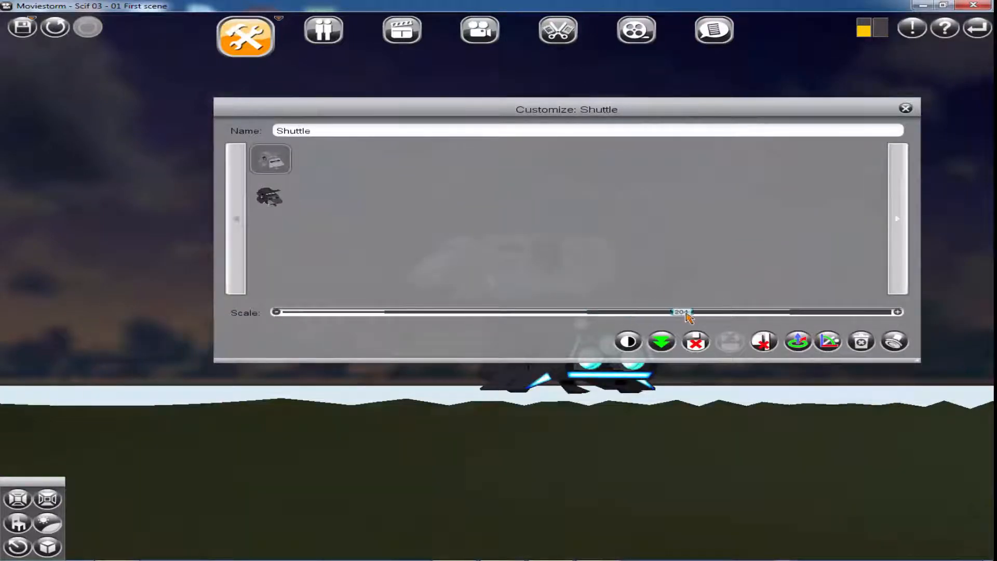
click(905, 109)
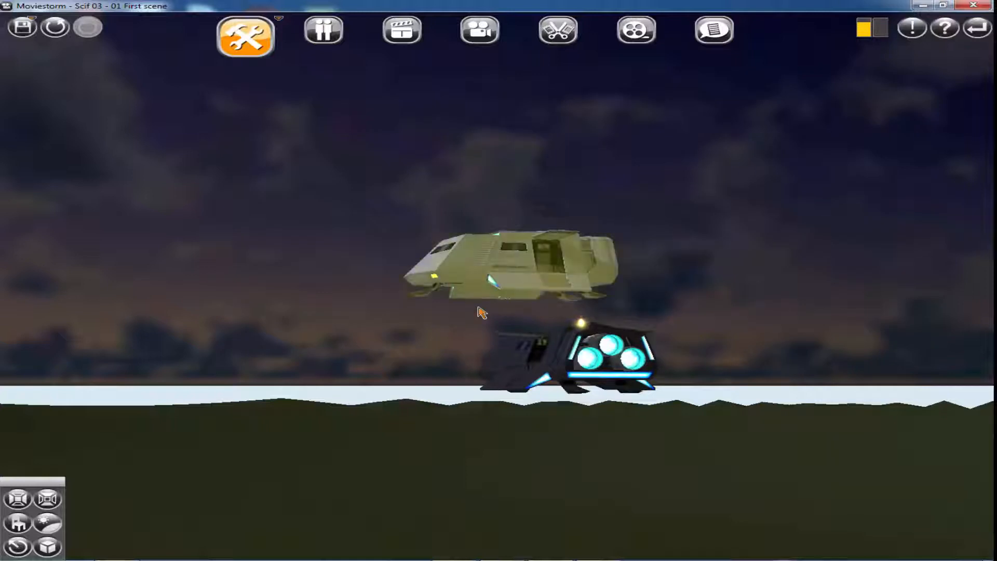
scroll(485, 313, up, 5)
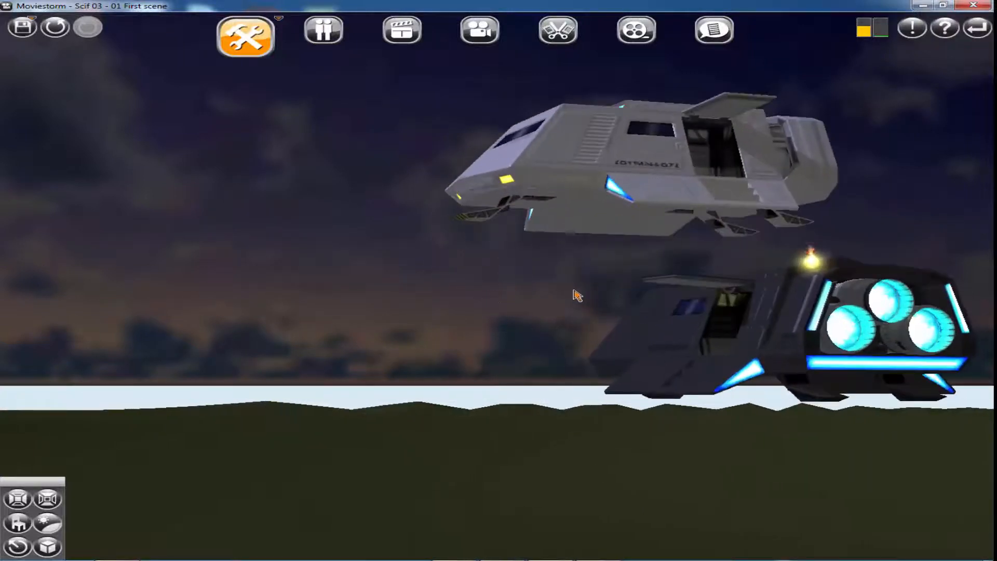
right_click(699, 148)
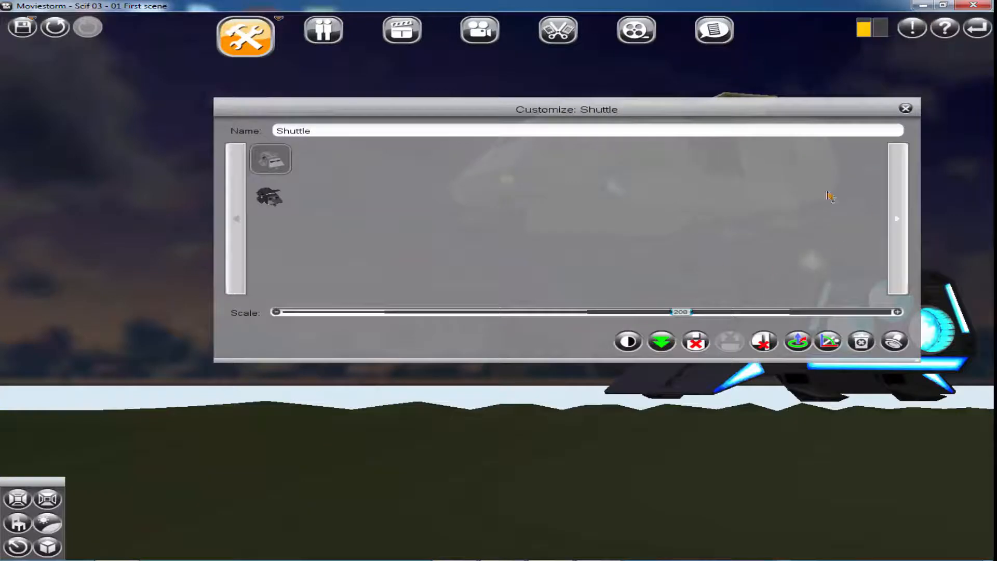
click(906, 109)
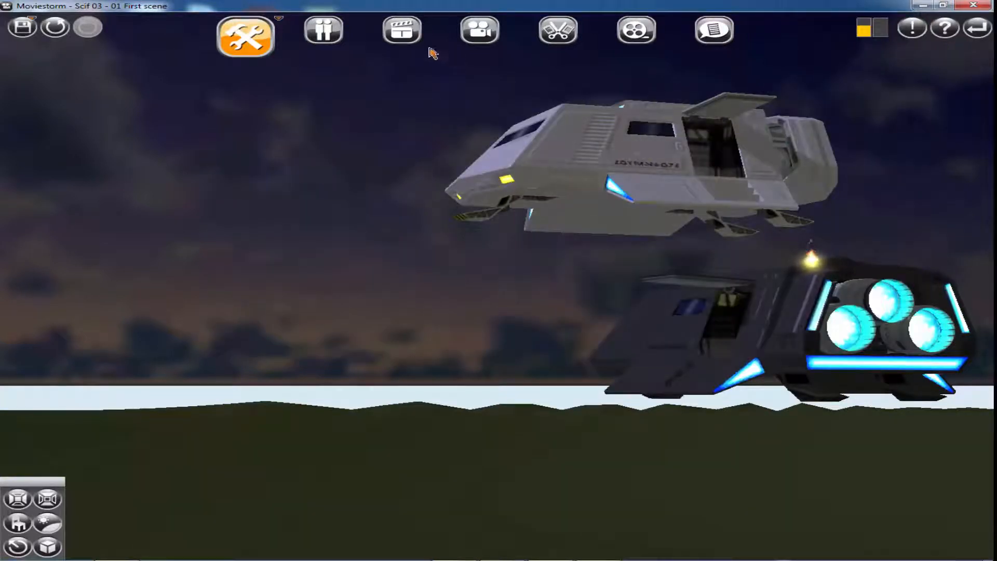
Step: Return to directing the scene and add a smooth start-and-stop move that flies the Shuttle across the sky from about 1'17
click(410, 36)
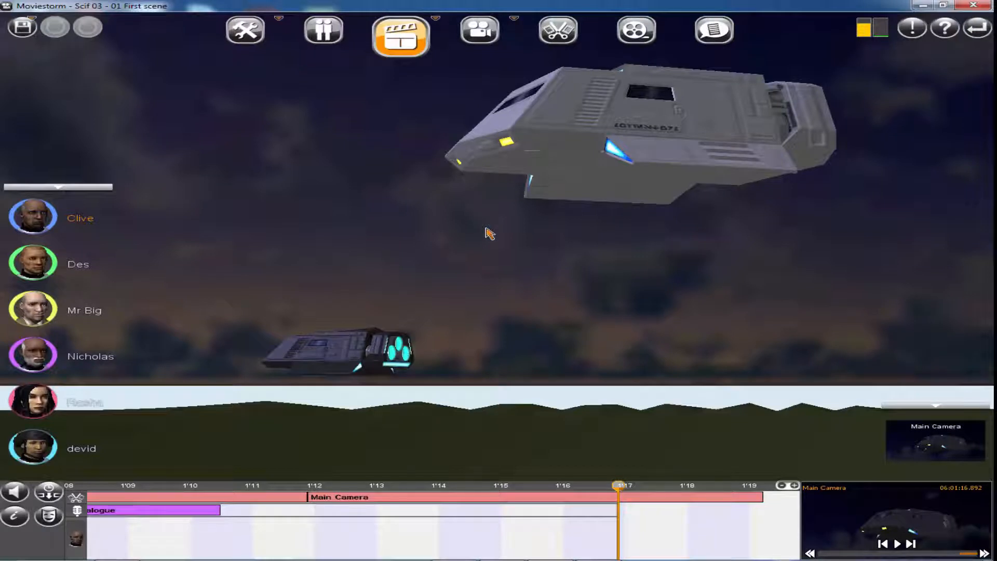
drag(528, 205, 717, 290)
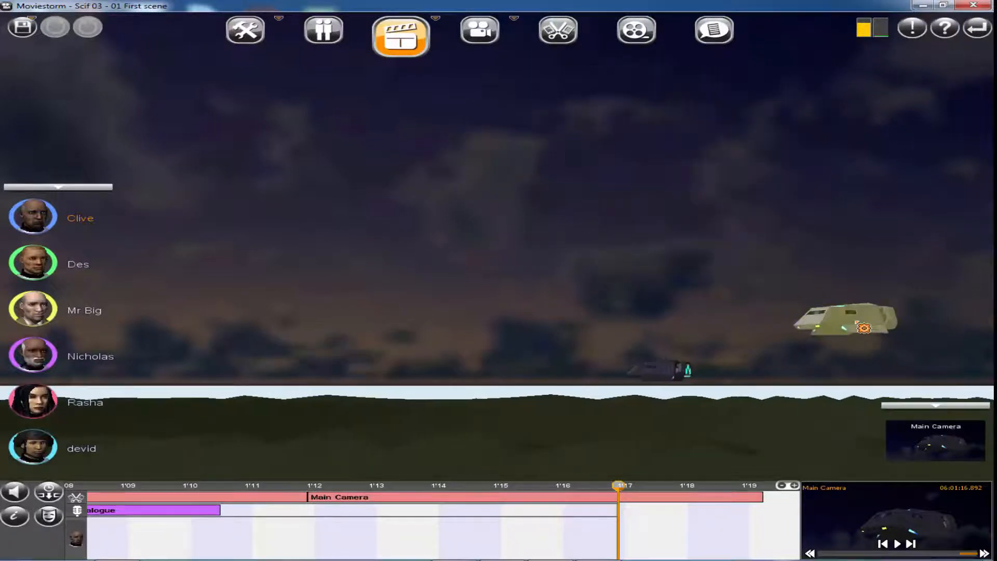
drag(813, 310, 67, 129)
Step: Rewind to just before the Shuttle's move and play back its flight
drag(762, 486, 127, 487)
drag(181, 504, 230, 504)
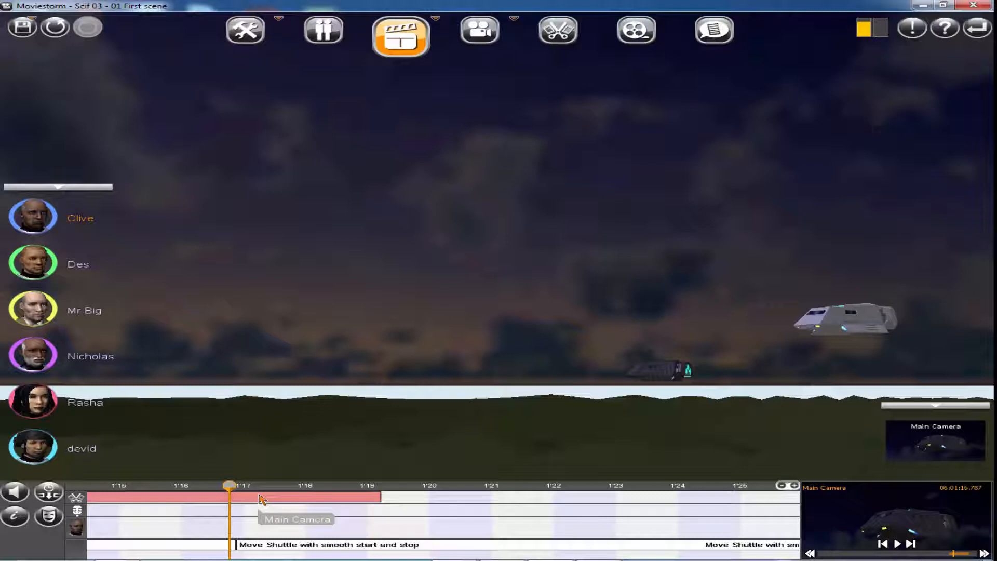
key(space)
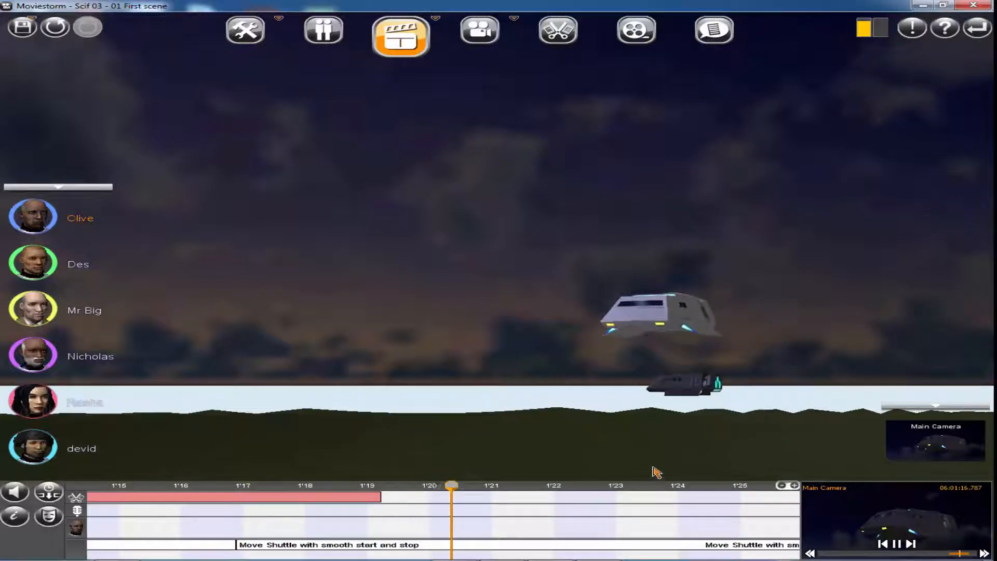
right_drag(653, 422, 680, 392)
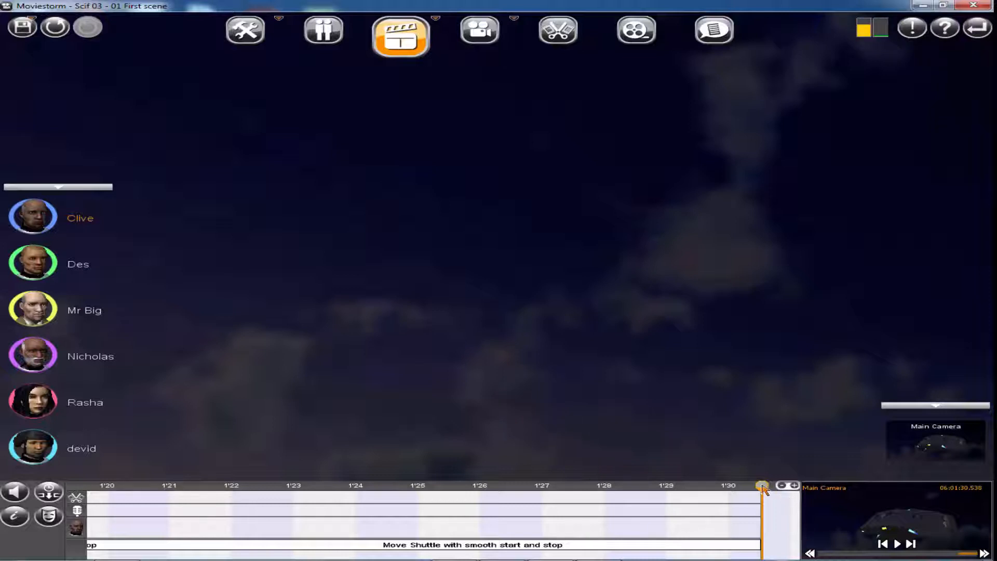
Step: Inspect the Shuttle partway through its flight, and replay the movement from a more distant viewpoint
drag(761, 486, 441, 527)
drag(384, 321, 665, 272)
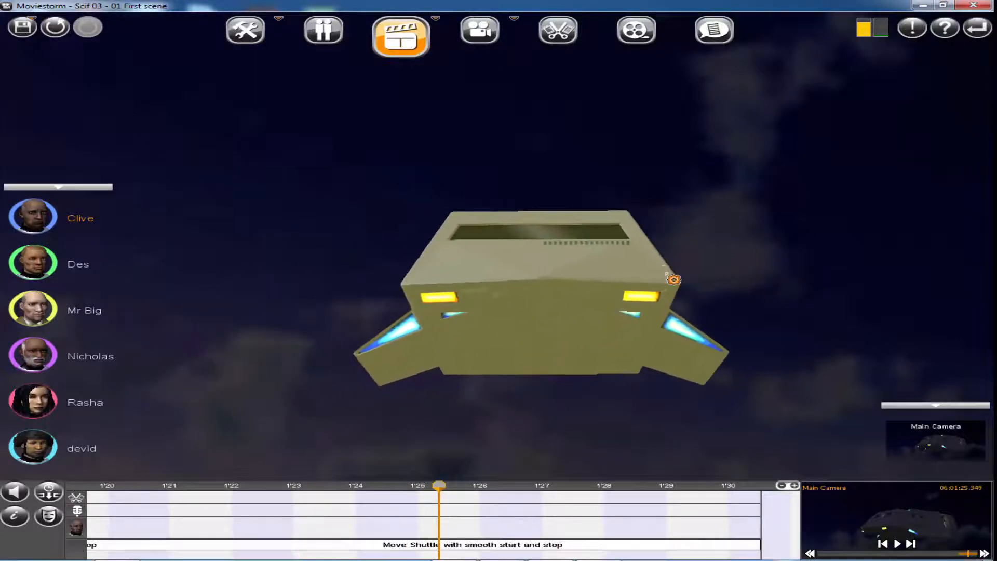
right_drag(433, 397, 602, 418)
drag(263, 333, 375, 317)
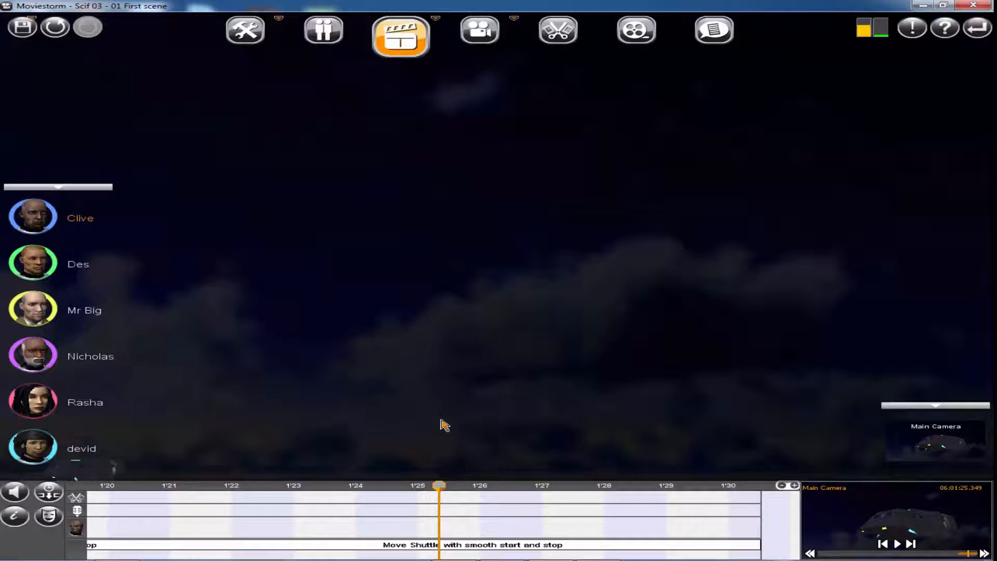
scroll(441, 413, down, 3)
drag(746, 347, 590, 338)
drag(440, 485, 157, 475)
key(space)
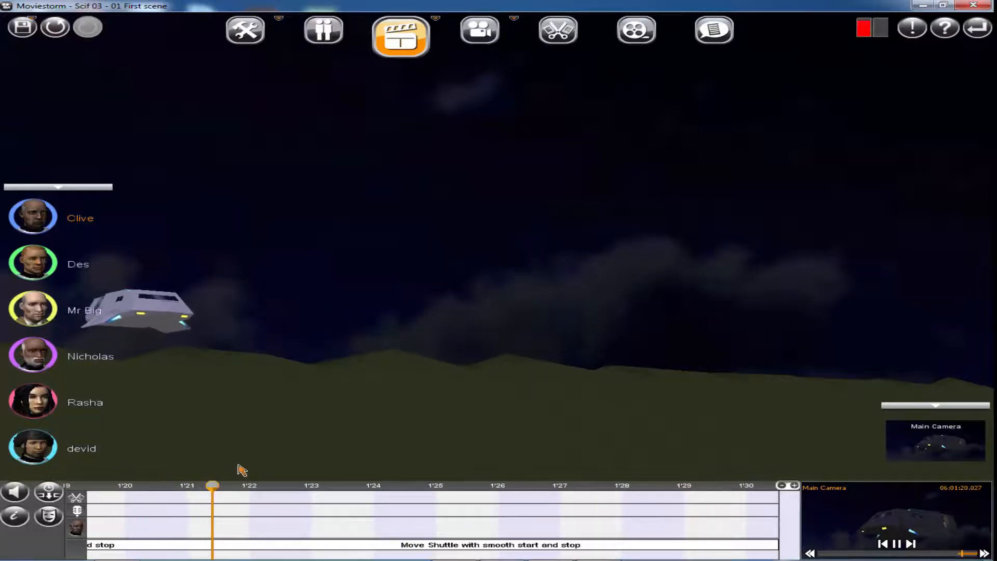